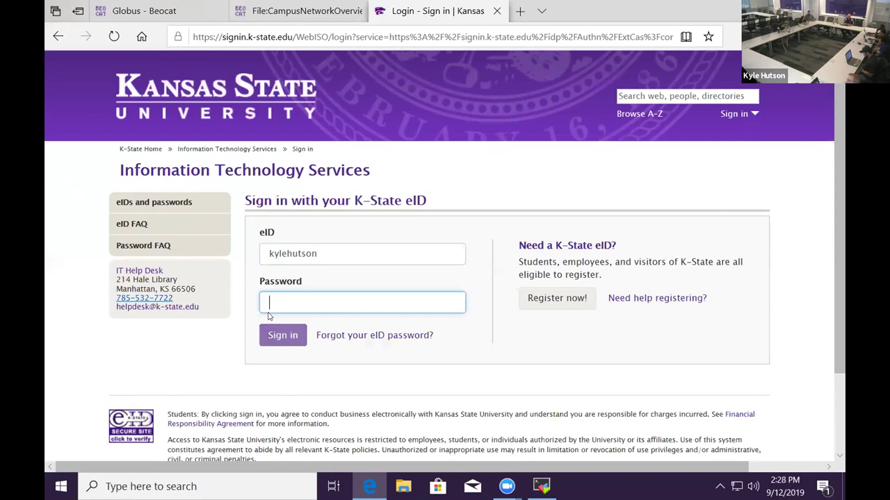
# - Enter the eID account password and submit the Kansas State University sign-in
pyautogui.write('••')
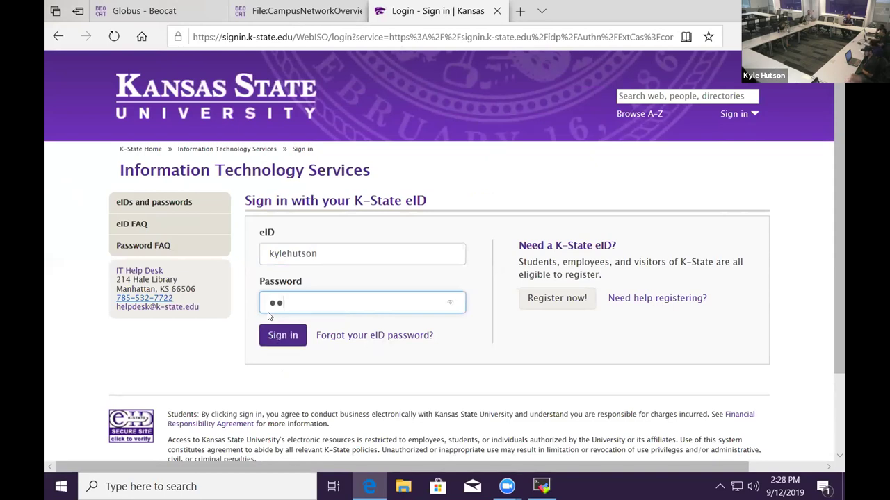
pyautogui.write('•••')
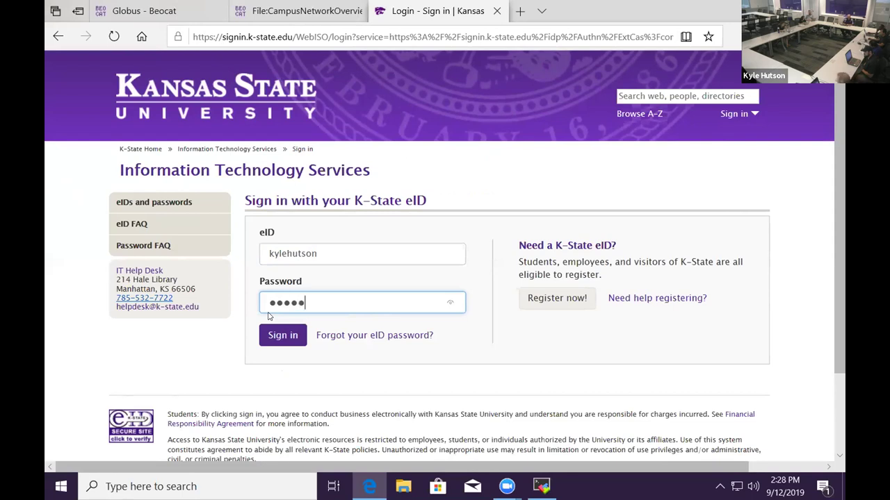
pyautogui.write('•••••••')
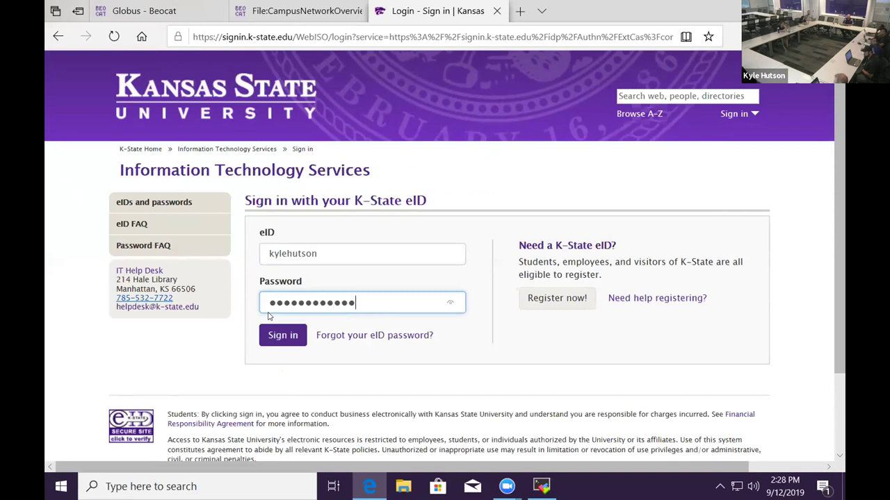
pyautogui.press('Return')
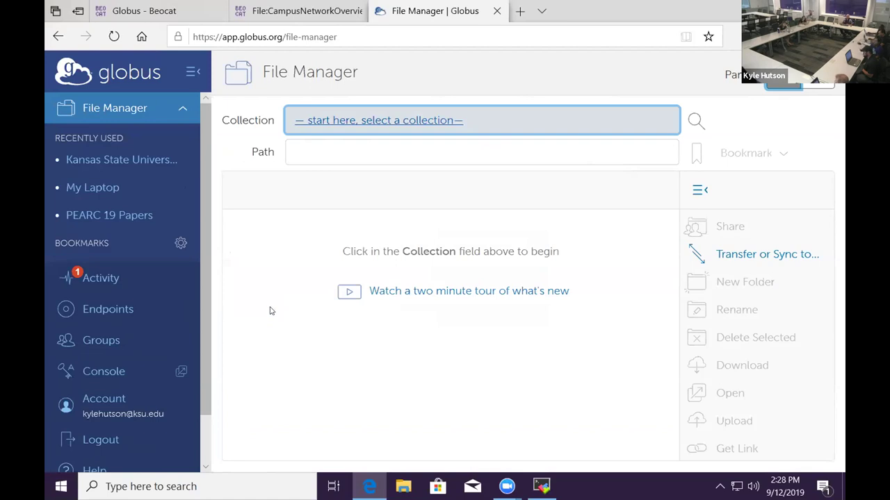
# - Search all endpoints for 'beocat' and open Kansas State University Beocat - On-Campus DTN
pyautogui.click(120, 310)
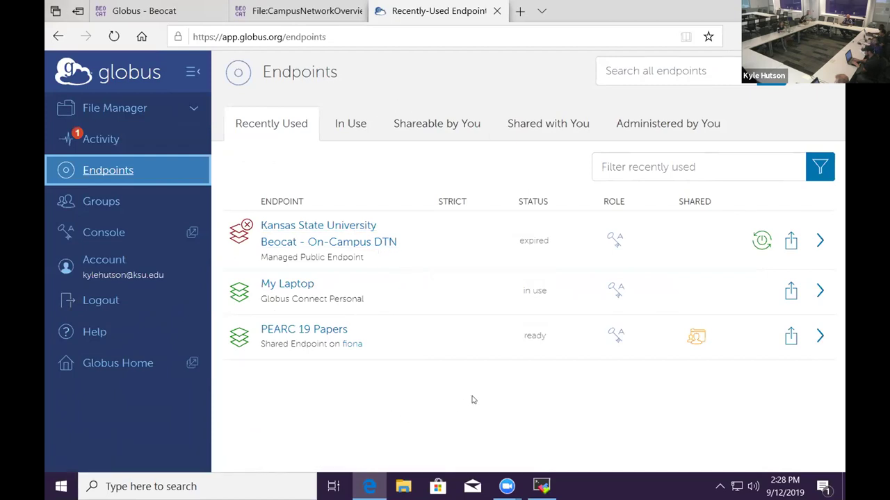
pyautogui.click(669, 74)
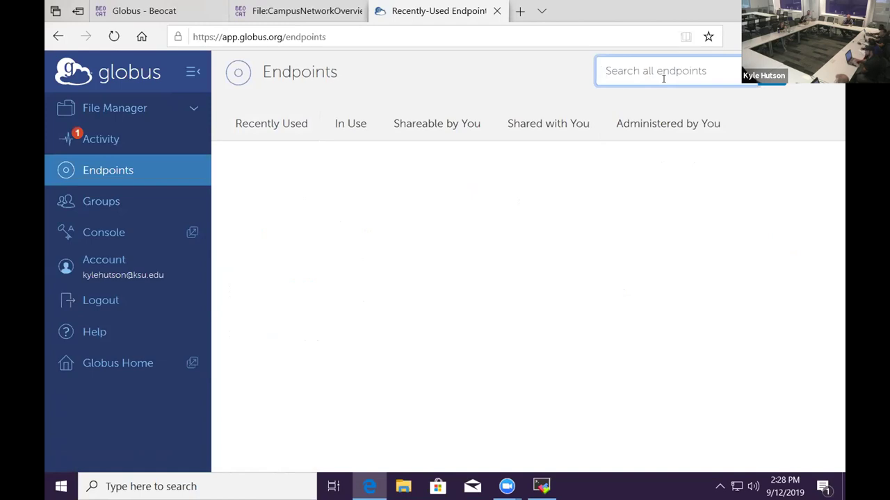
pyautogui.write('be')
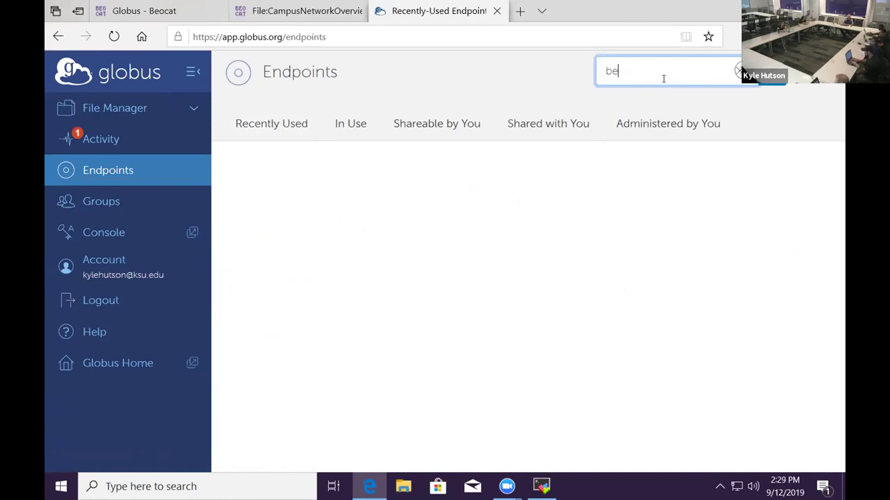
pyautogui.write('ocat')
pyautogui.press('Return')
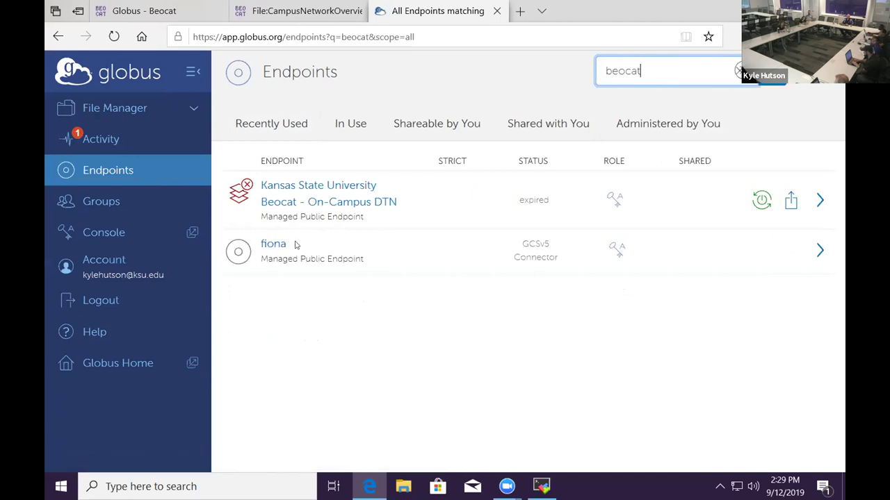
pyautogui.click(349, 206)
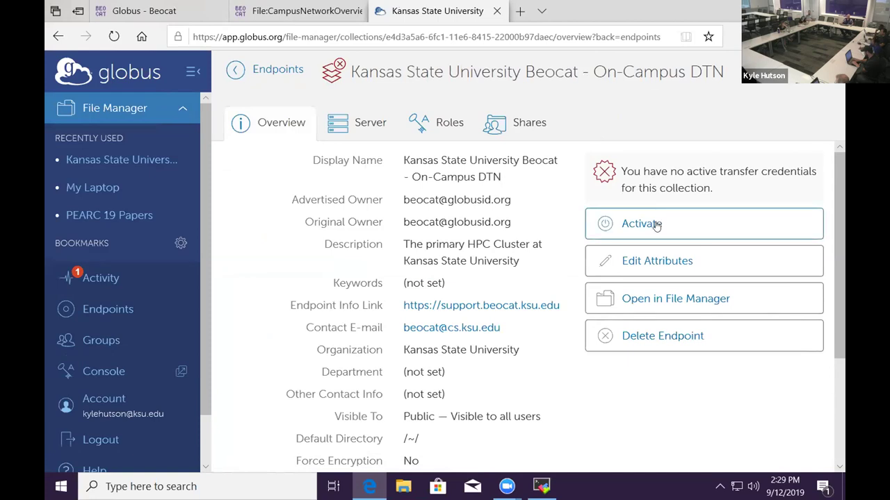
# - Activate the Beocat On-Campus DTN endpoint using the Beocat account username and password
pyautogui.click(657, 225)
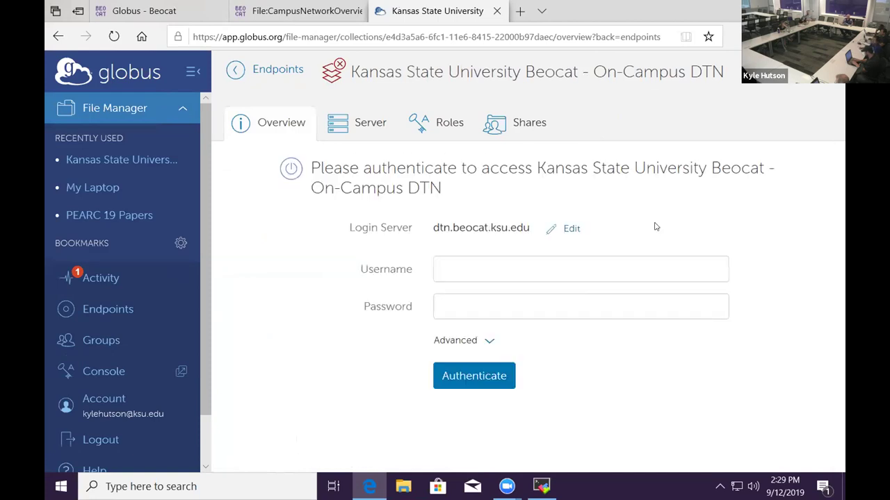
pyautogui.click(497, 267)
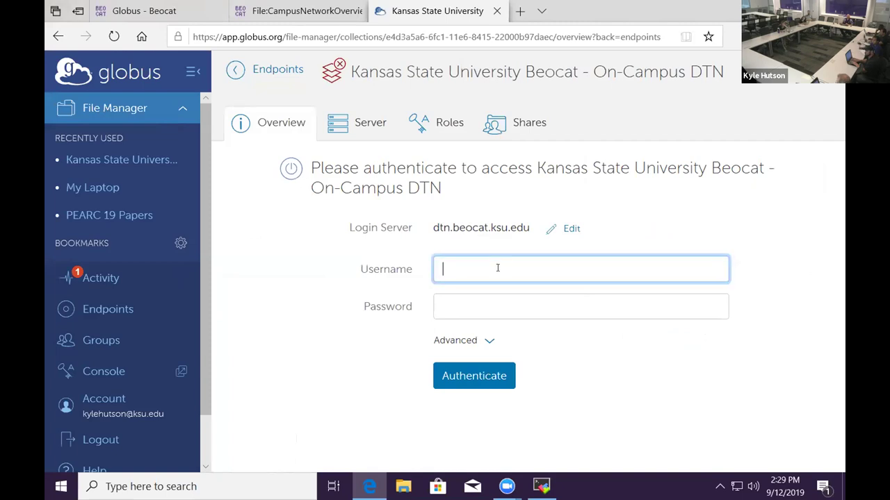
pyautogui.write('kylehutson')
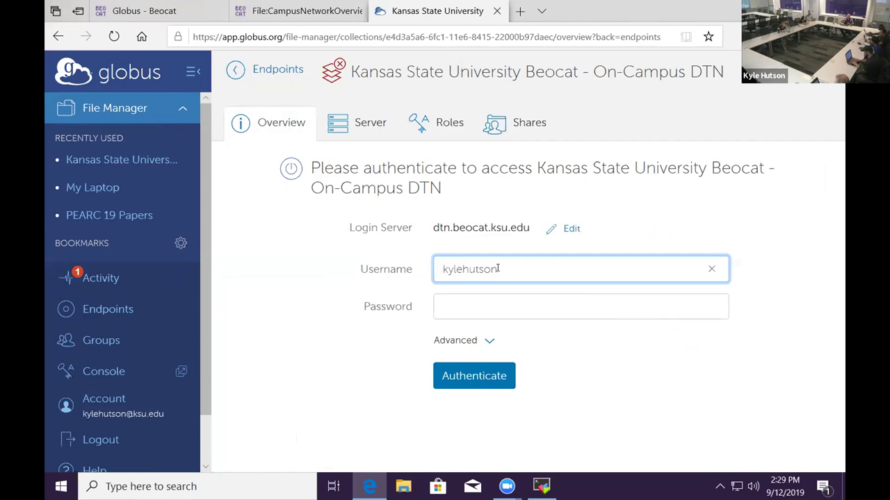
pyautogui.click(541, 304)
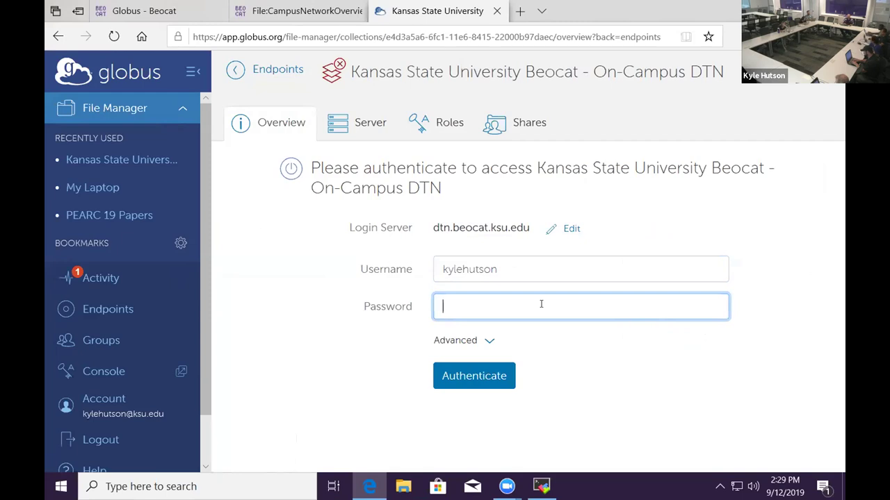
pyautogui.write('••••••')
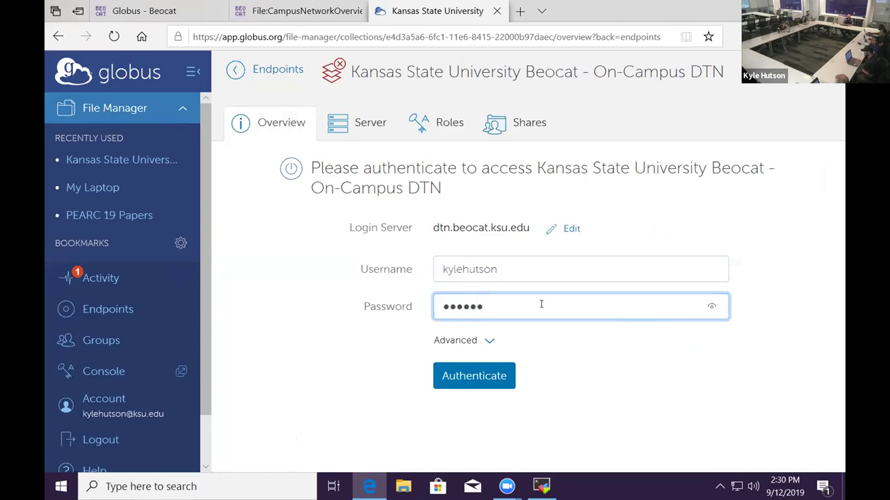
pyautogui.write('••••••')
pyautogui.press('Return')
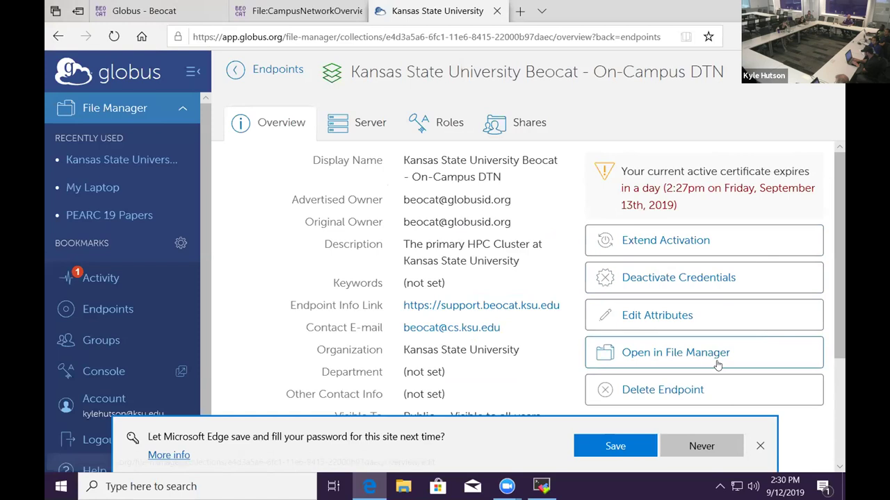
# - Browse the Beocat home folder in File Manager, decline saving the password, and select slurm-7382381.out
pyautogui.click(694, 355)
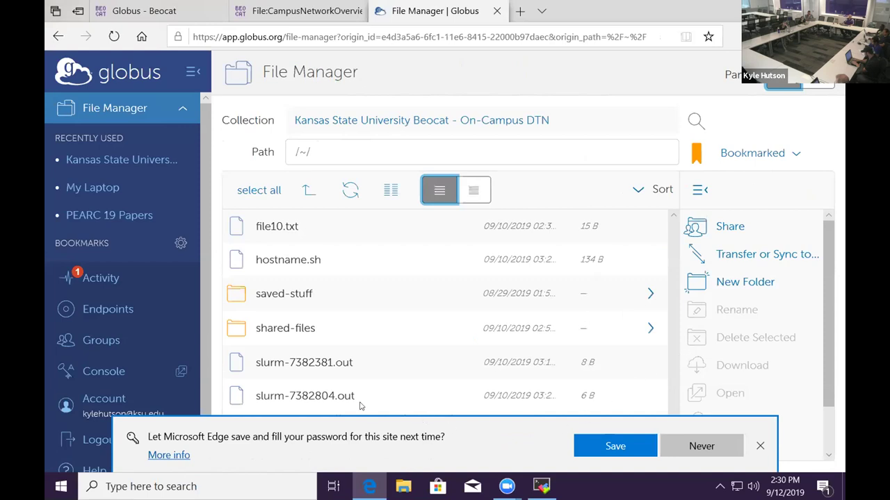
pyautogui.click(717, 450)
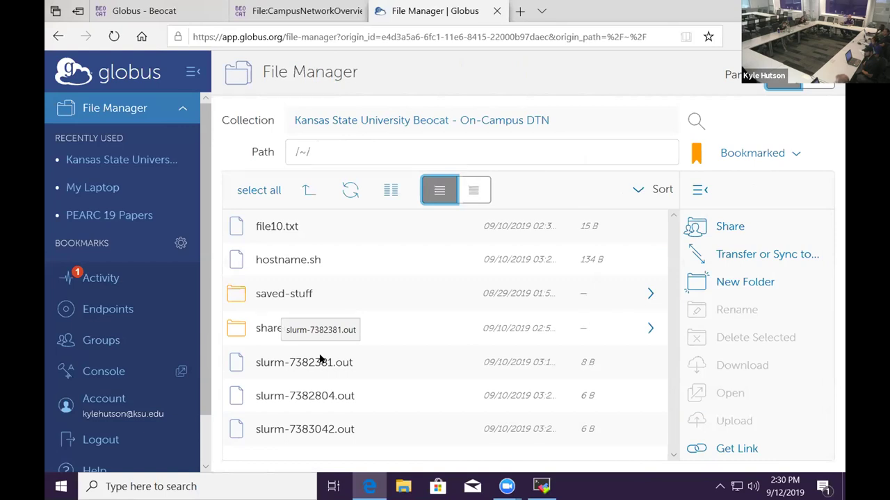
pyautogui.click(321, 358)
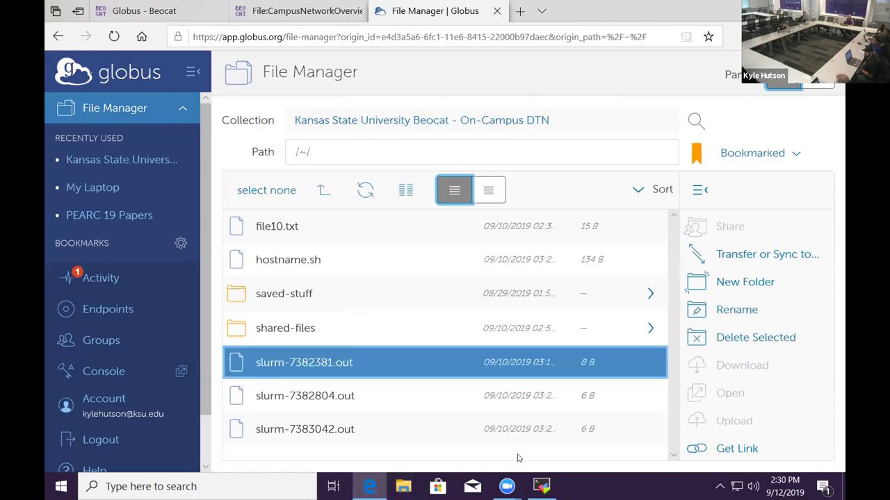
# - Delete slurm-7382381.out and refresh the Beocat home folder listing
pyautogui.click(728, 339)
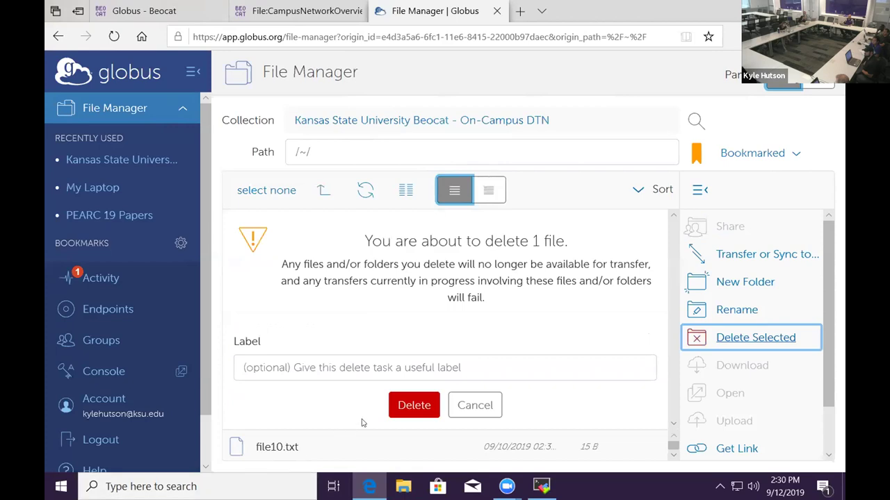
pyautogui.click(415, 405)
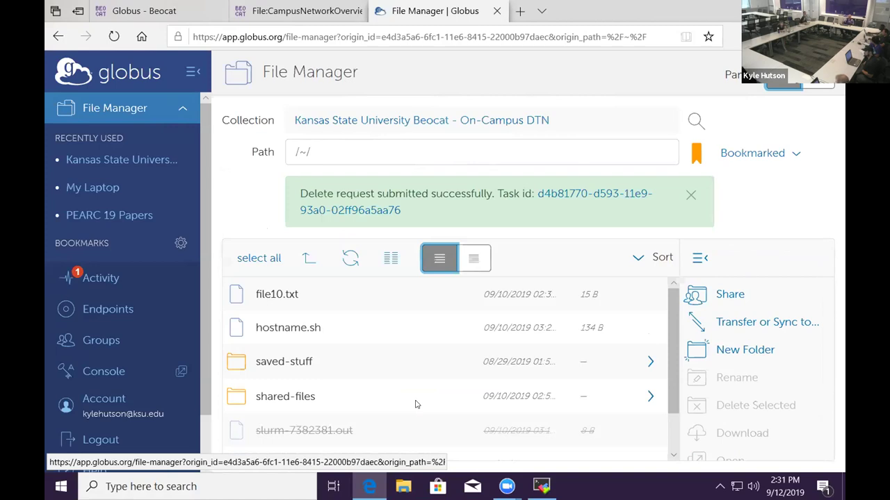
pyautogui.click(343, 258)
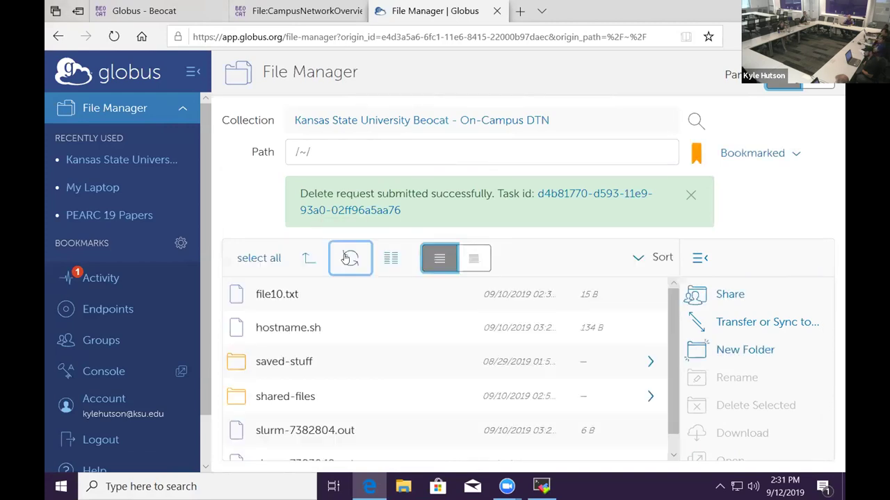
pyautogui.scroll(-1, 464, 427)
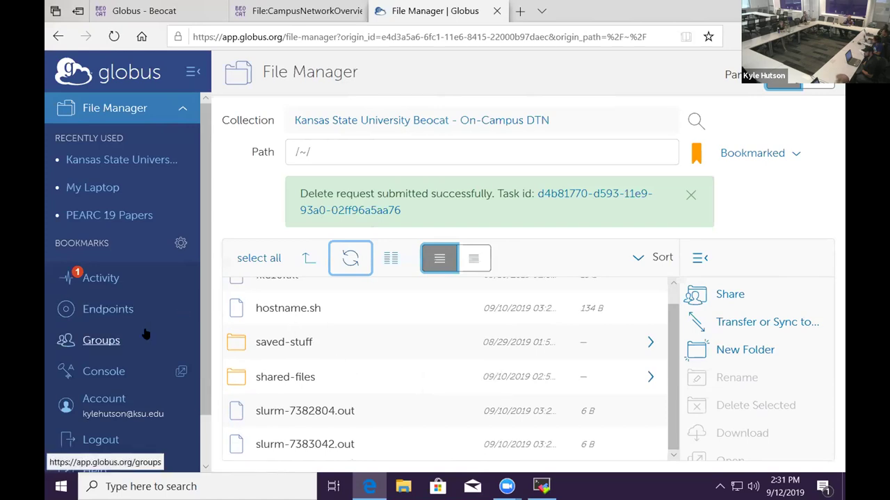
# - Review the endpoints Administered by You and start creating a new endpoint
pyautogui.click(113, 316)
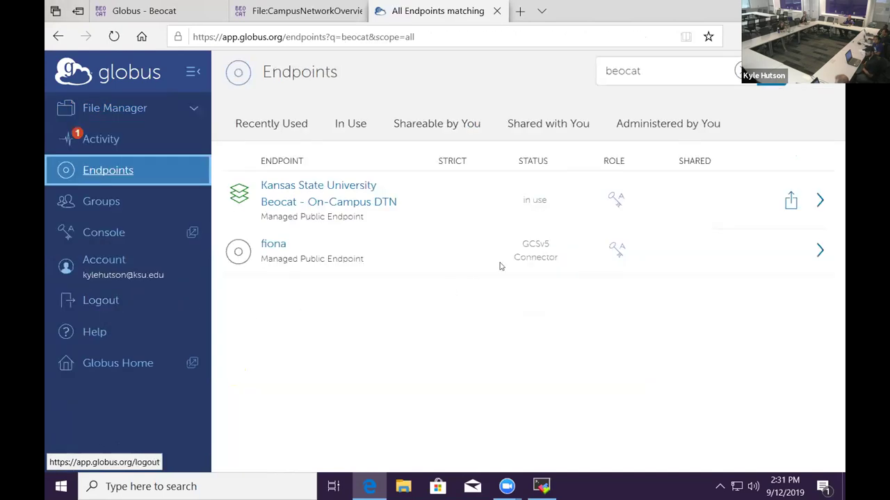
pyautogui.click(660, 124)
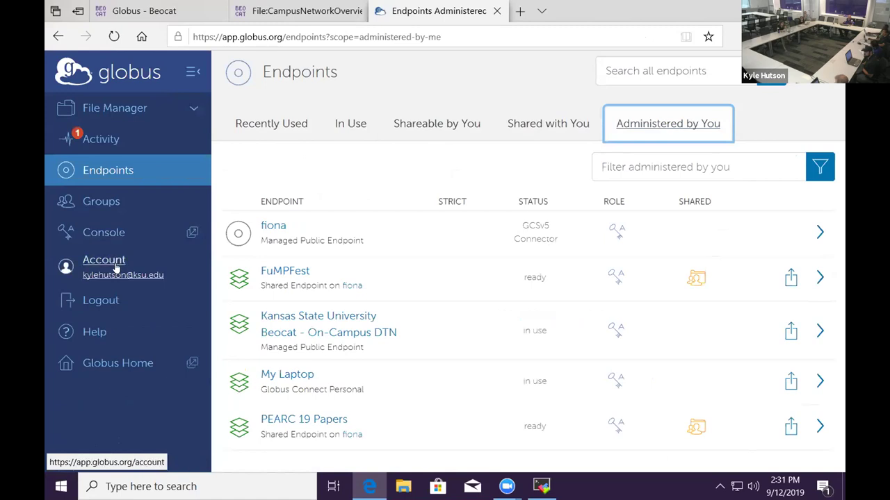
pyautogui.click(116, 171)
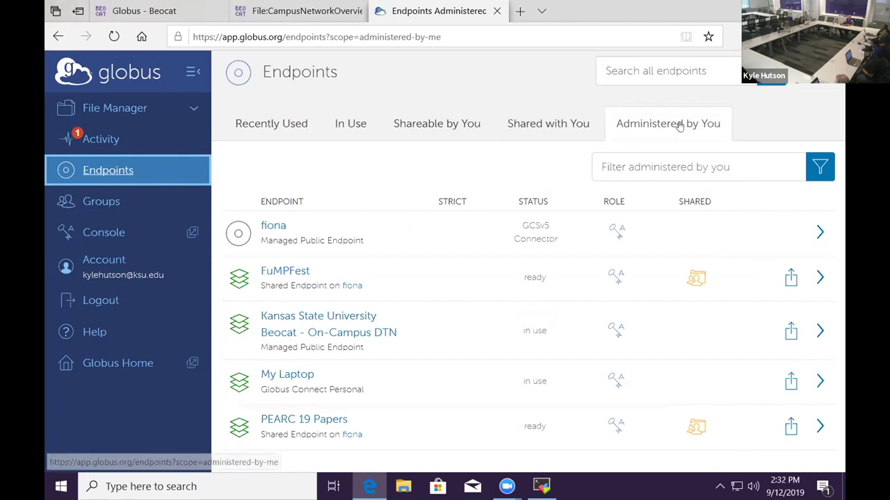
pyautogui.click(800, 80)
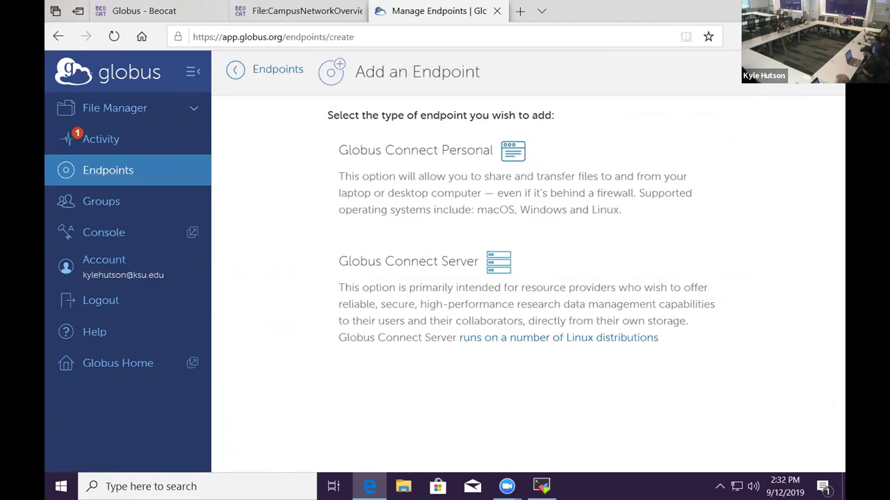
# - Choose Globus Connect Personal and name the endpoint '3099 Room display'
pyautogui.click(387, 164)
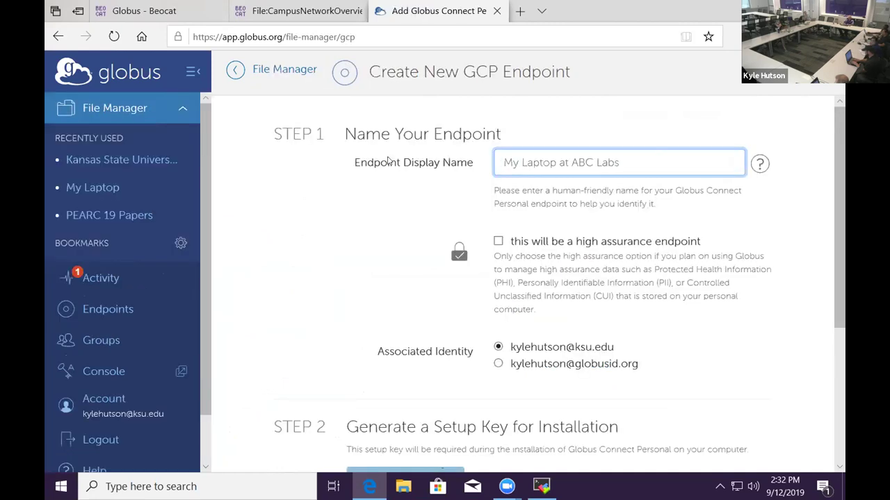
pyautogui.write('3099')
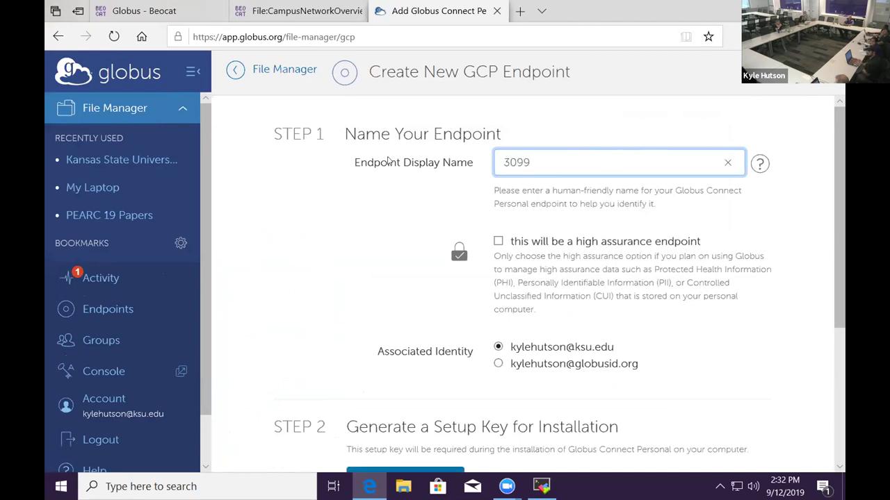
pyautogui.write(' Room display')
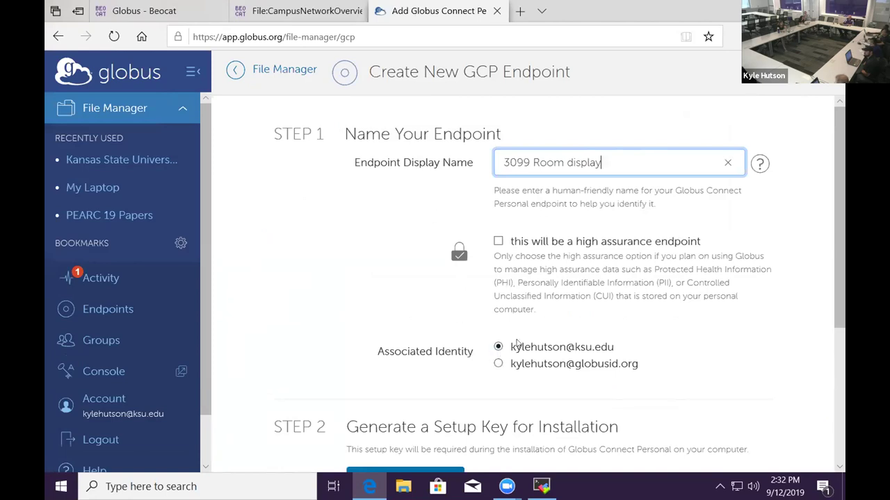
pyautogui.scroll(-2, 516, 342)
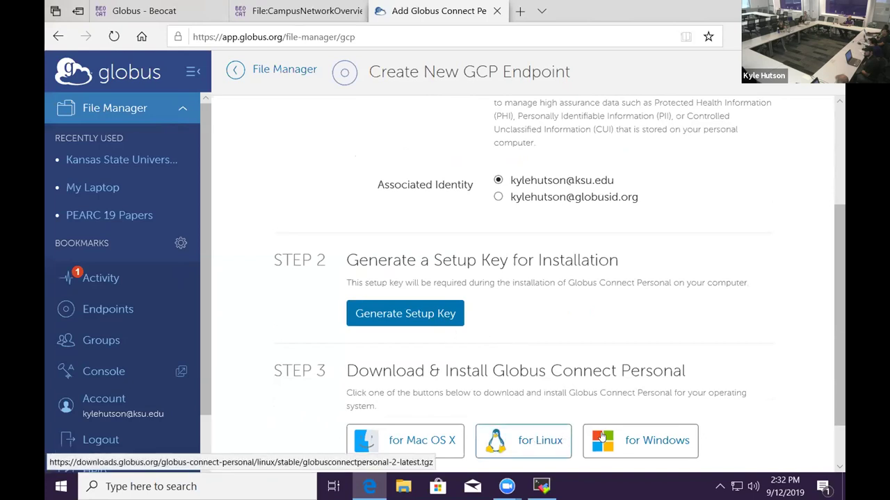
# - Download and install Globus Connect Personal for Windows in the default folder, then launch it
pyautogui.click(673, 434)
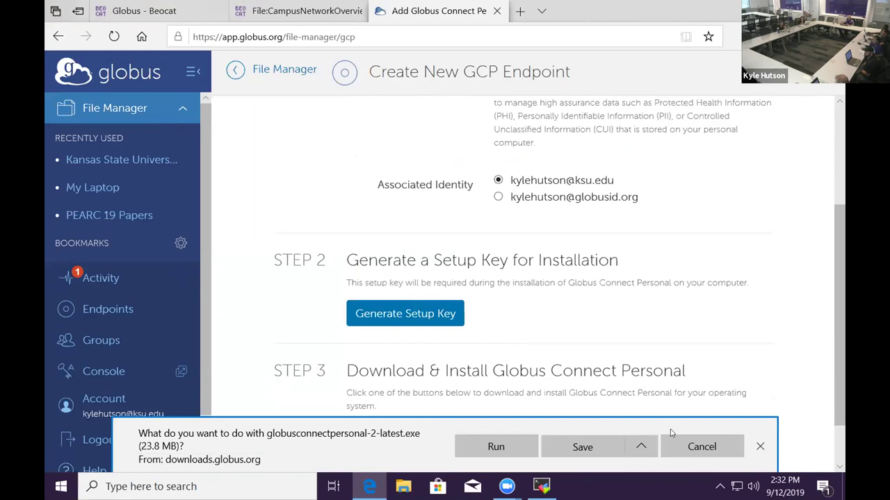
pyautogui.click(496, 447)
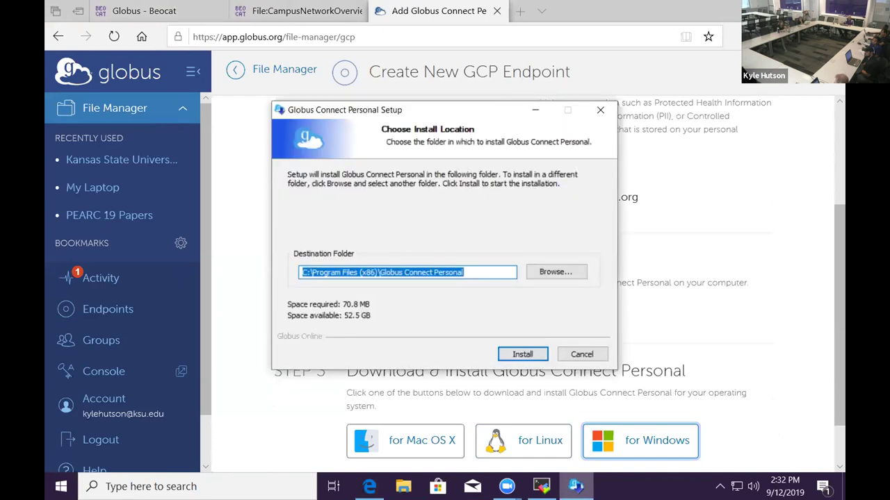
pyautogui.click(520, 355)
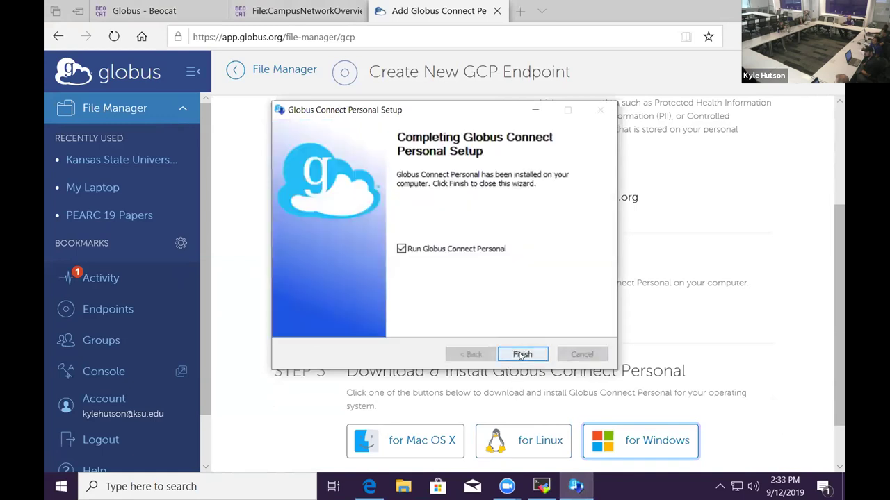
pyautogui.click(521, 356)
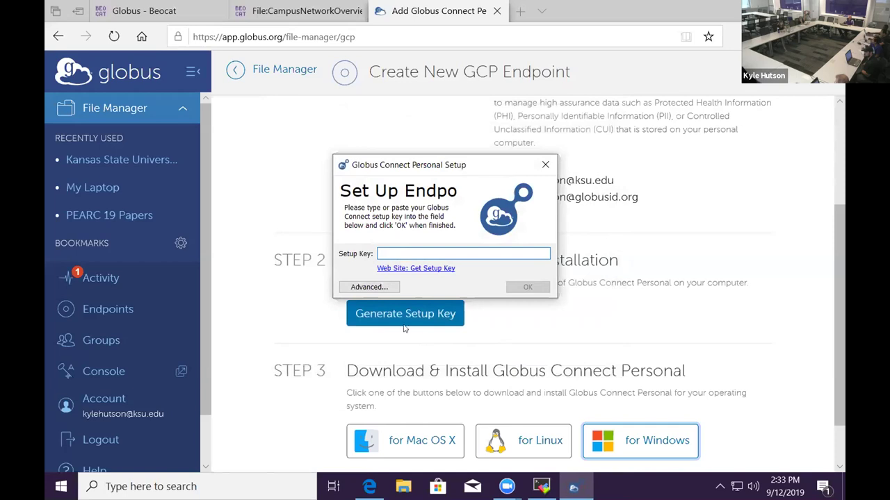
# - Generate a setup key for '3099 Room display' and submit it in Globus Connect Personal's setup prompt
pyautogui.click(442, 316)
pyautogui.click(443, 316)
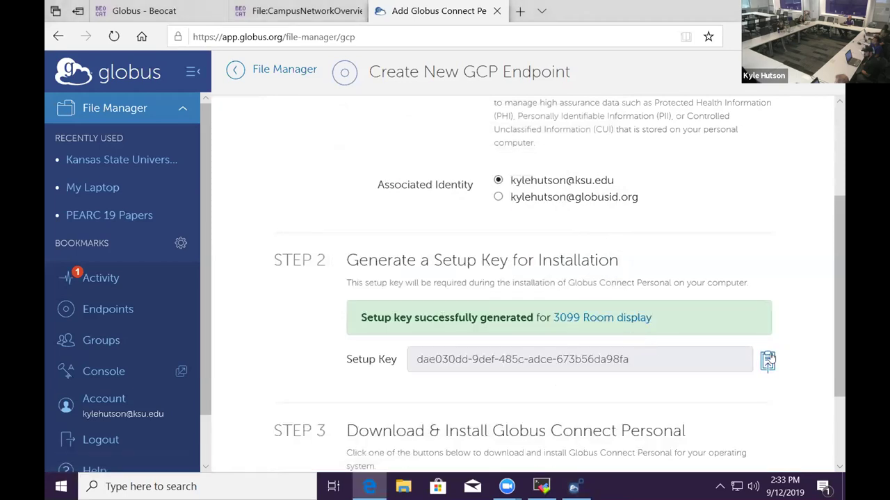
pyautogui.moveTo(629, 359); pyautogui.dragTo(384, 355)
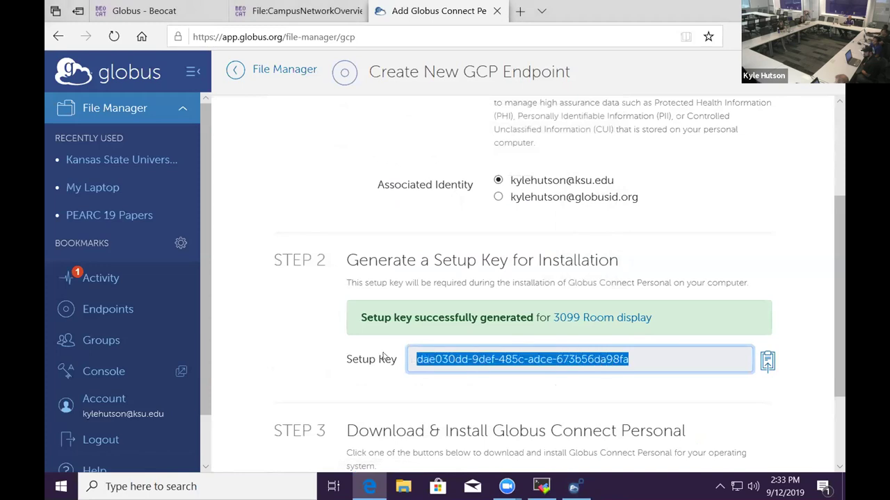
pyautogui.hotkey('alt', 'Tab')
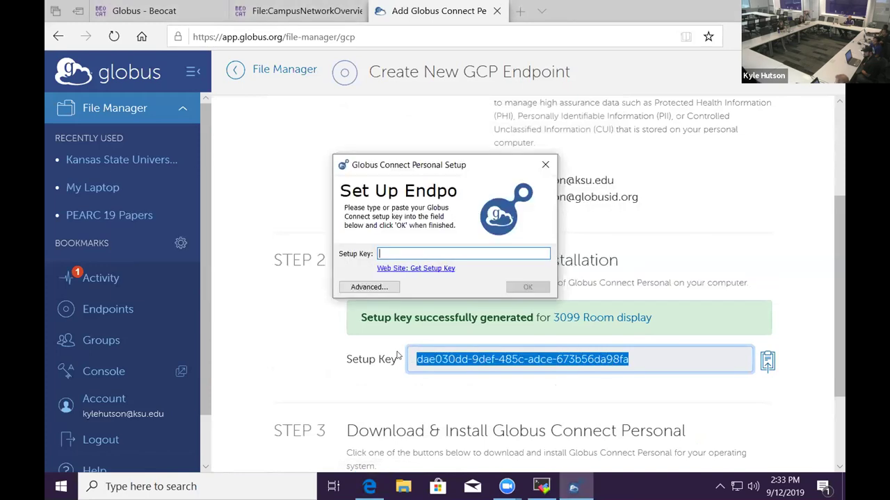
pyautogui.hotkey('ctrl', 'v')
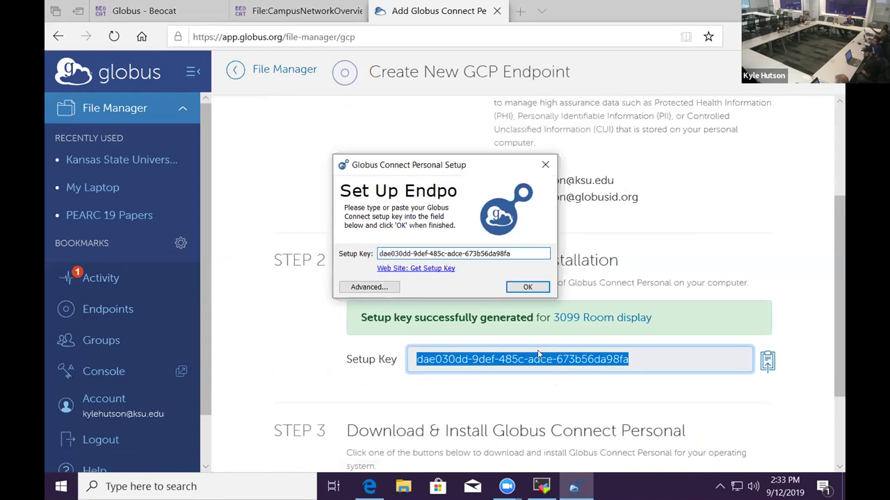
pyautogui.click(528, 287)
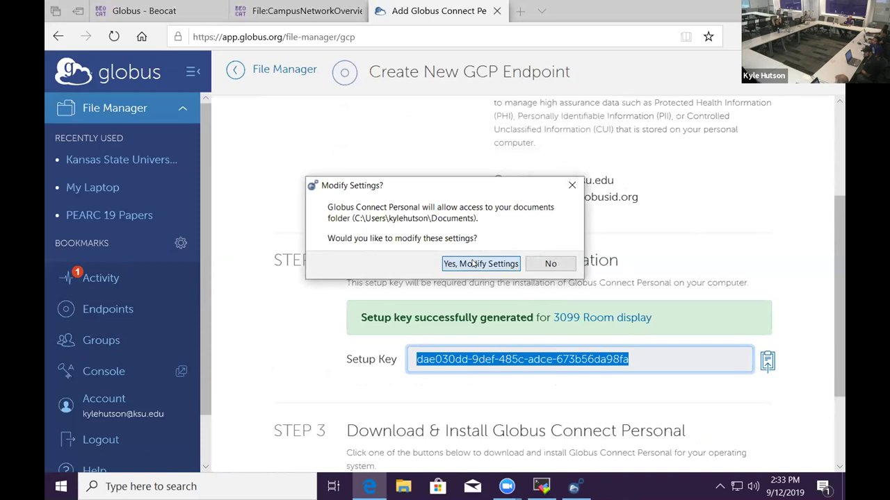
# - Add the user's Desktop folder under C:\Users to the accessible folders
pyautogui.click(474, 263)
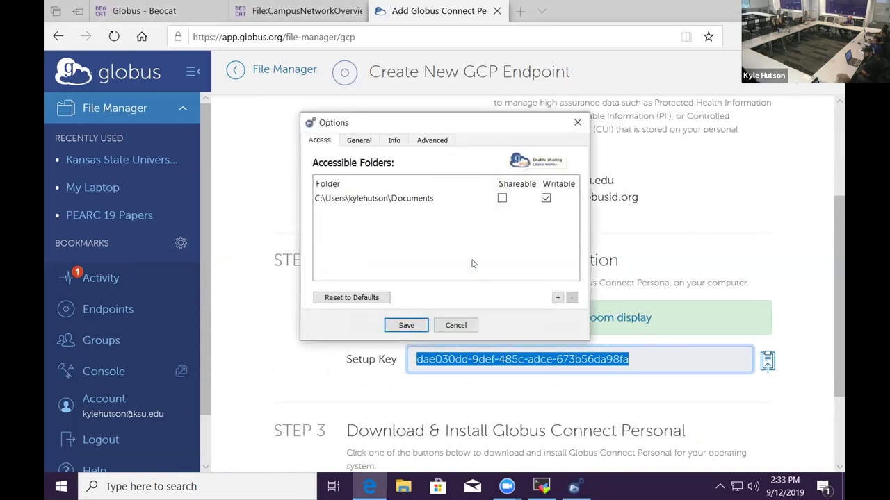
pyautogui.click(531, 198)
pyautogui.click(557, 298)
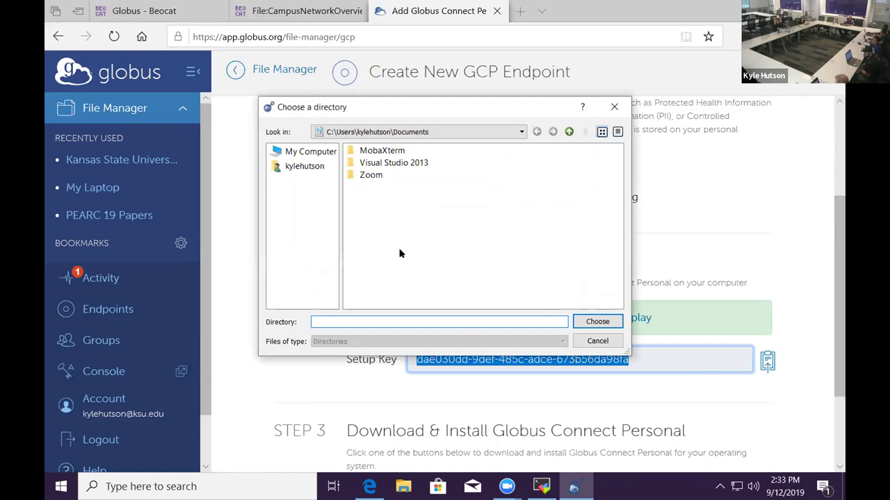
pyautogui.click(296, 154)
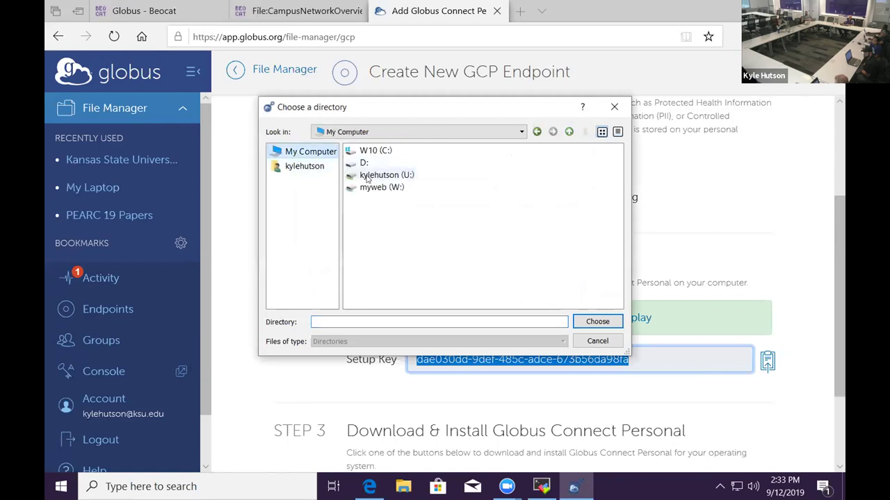
pyautogui.doubleClick(363, 153)
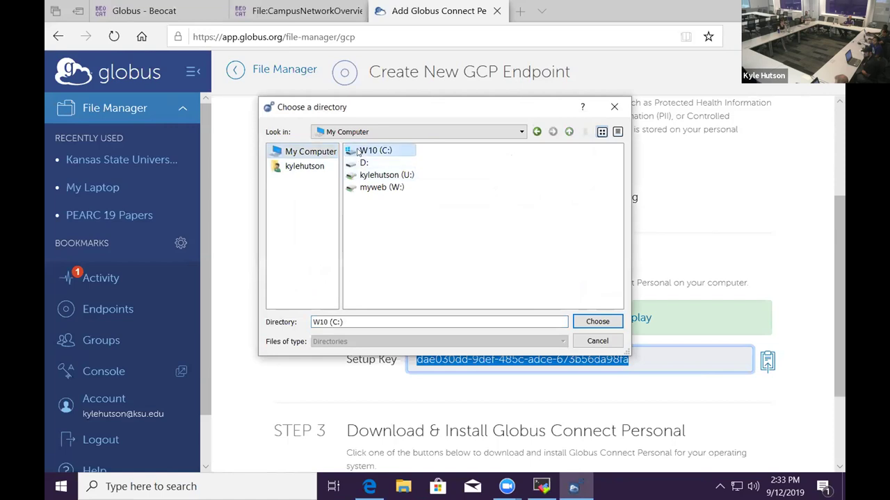
pyautogui.click(512, 176)
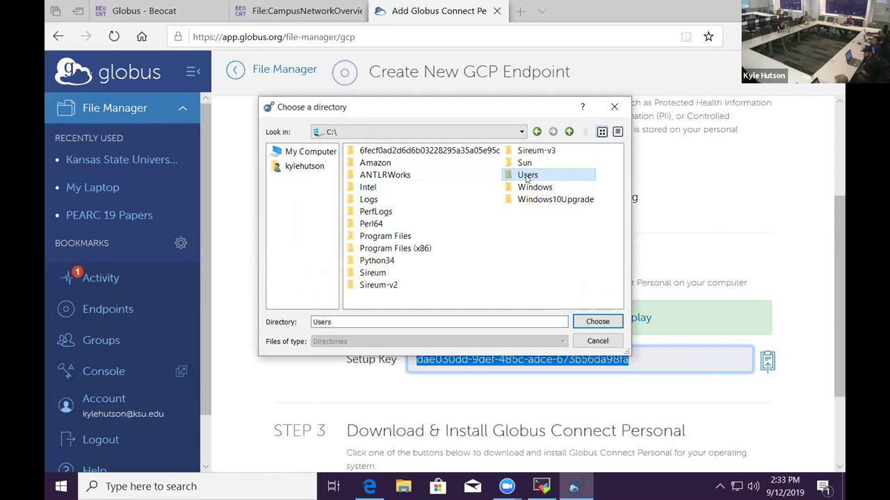
pyautogui.doubleClick(527, 175)
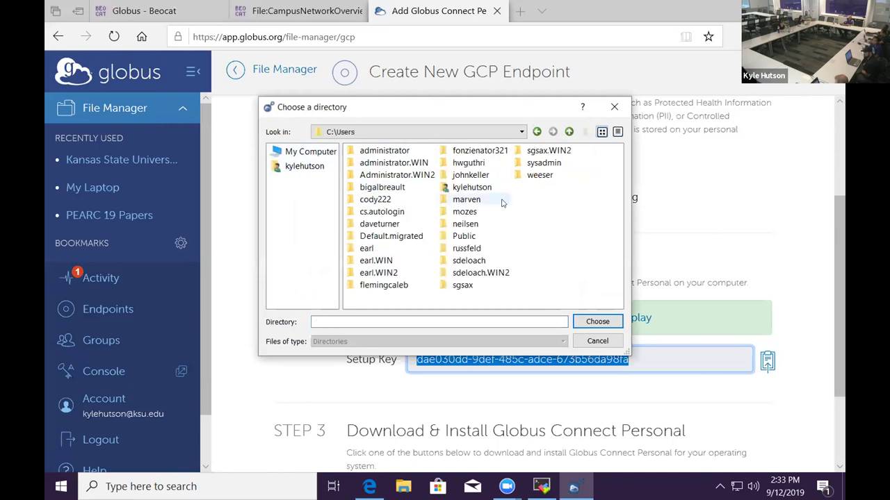
pyautogui.click(471, 189)
pyautogui.doubleClick(472, 189)
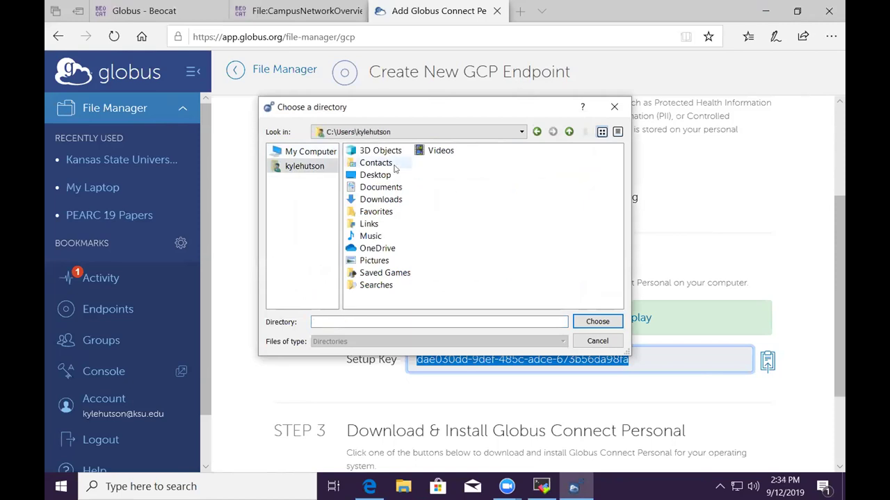
pyautogui.click(374, 174)
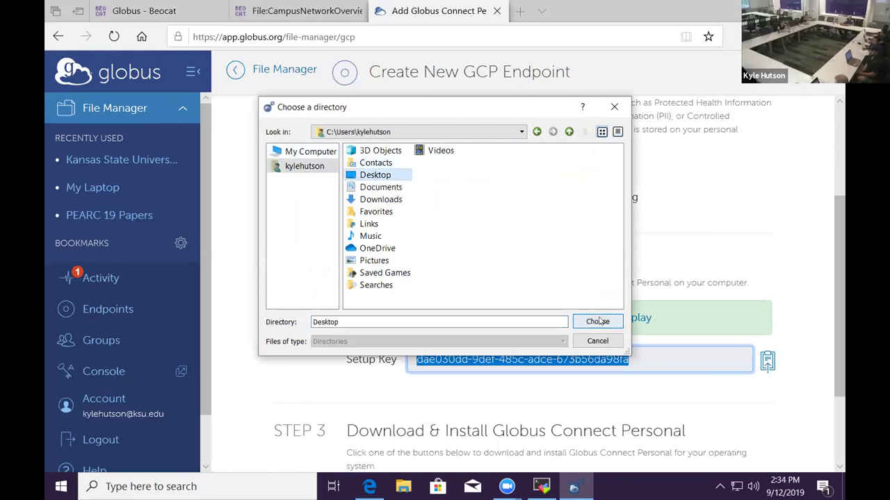
pyautogui.click(595, 322)
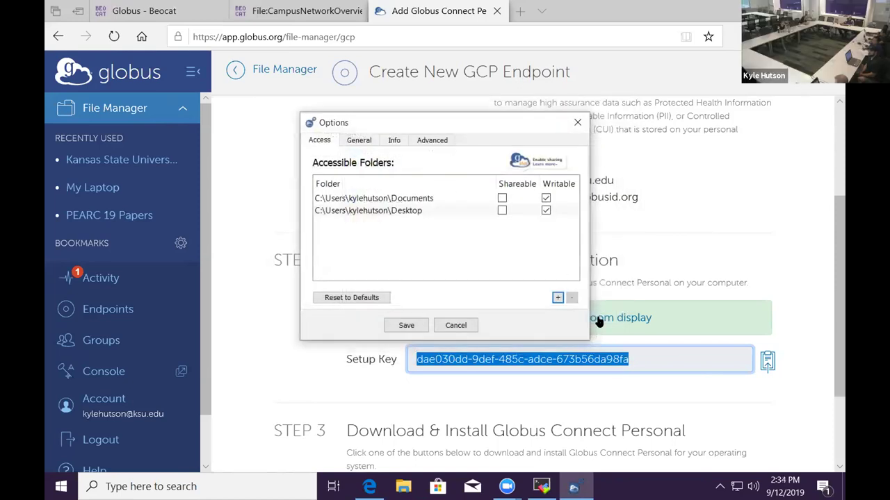
# - Add the U: drive as an accessible folder and save the access settings
pyautogui.click(558, 298)
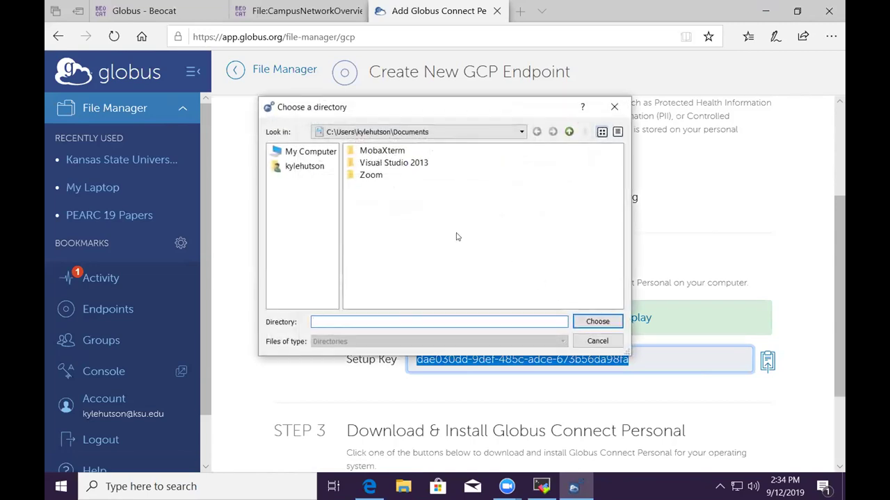
pyautogui.click(311, 152)
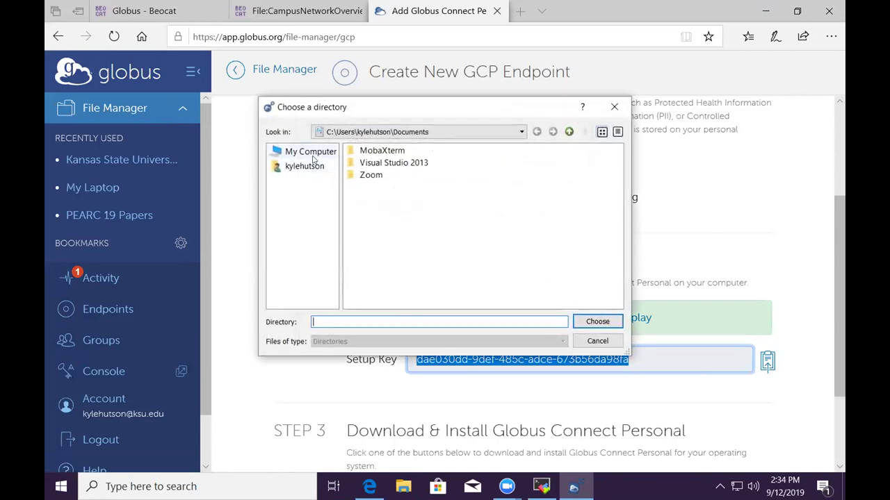
pyautogui.click(395, 178)
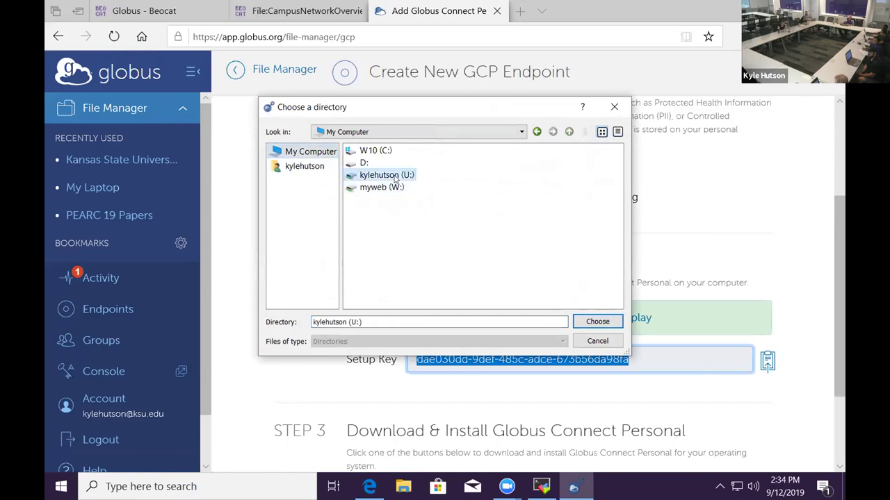
pyautogui.doubleClick(396, 180)
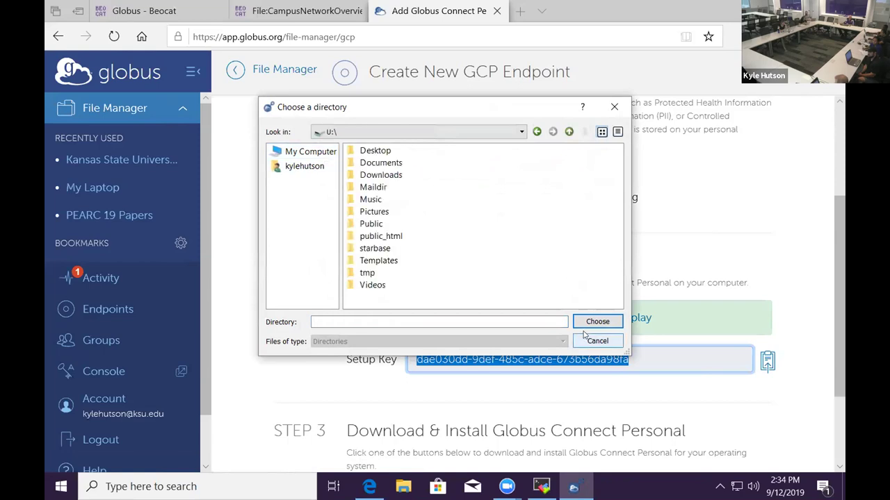
pyautogui.click(596, 321)
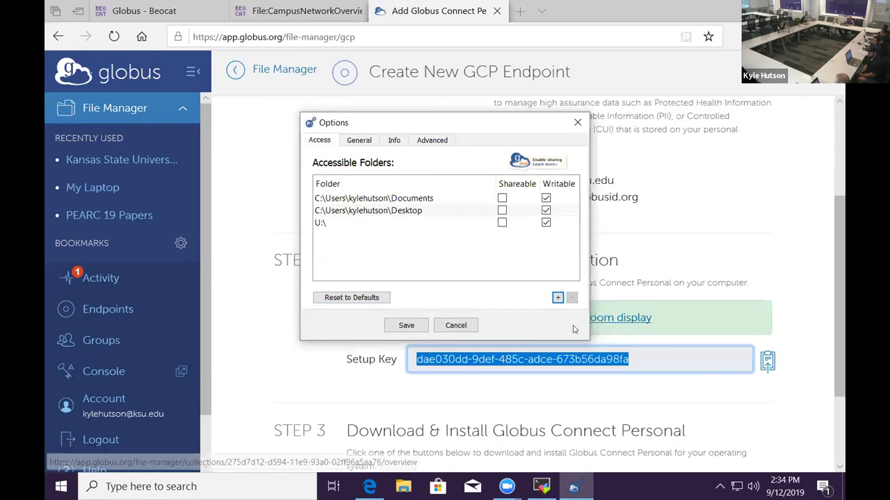
pyautogui.click(402, 324)
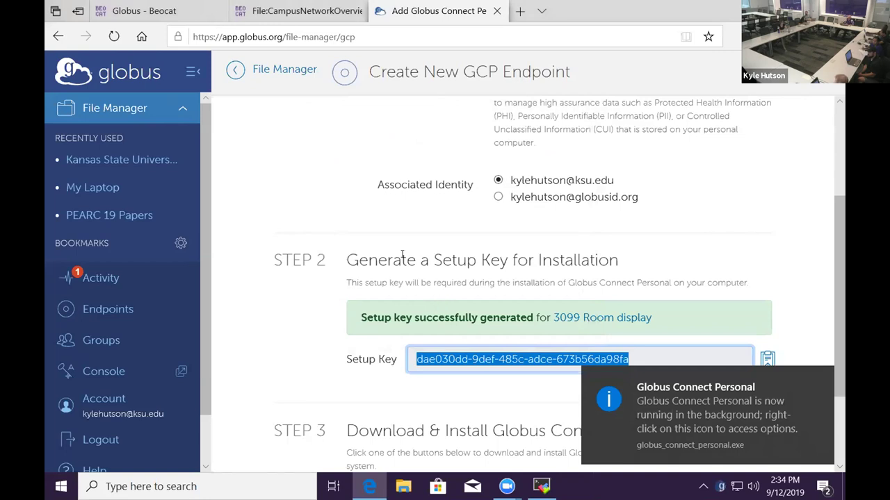
# - From the endpoints list, open the 3099 Room display collection in the file manager
pyautogui.scroll(-2, 390, 311)
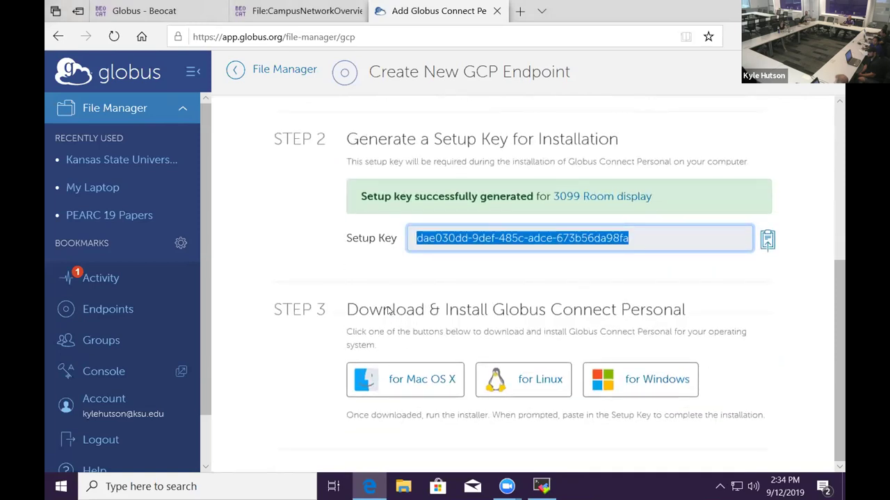
pyautogui.click(69, 317)
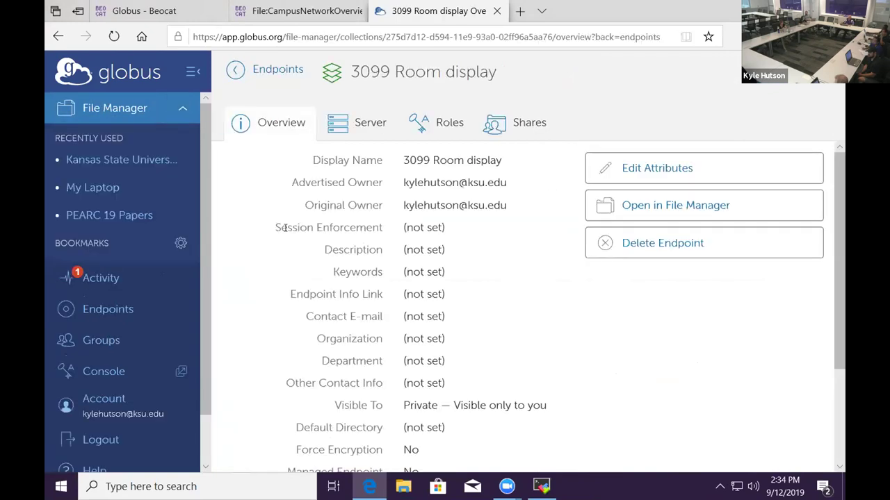
pyautogui.click(642, 205)
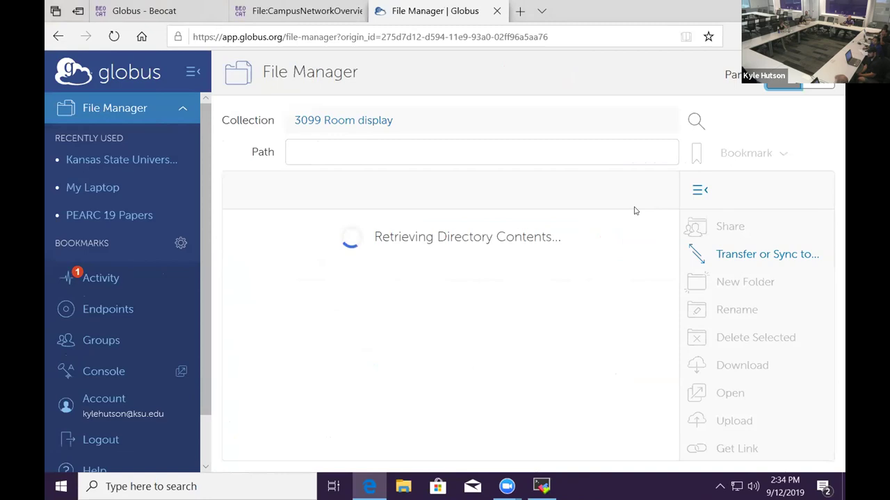
pyautogui.click(702, 197)
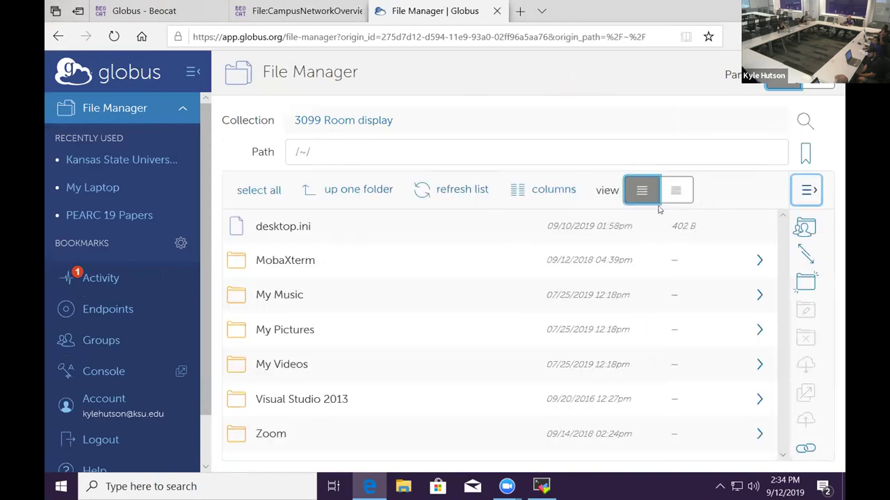
pyautogui.click(803, 203)
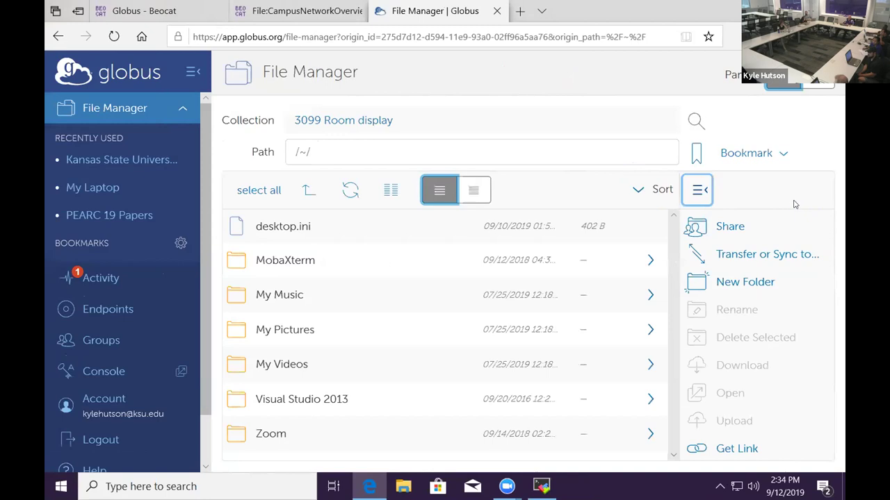
pyautogui.click(704, 192)
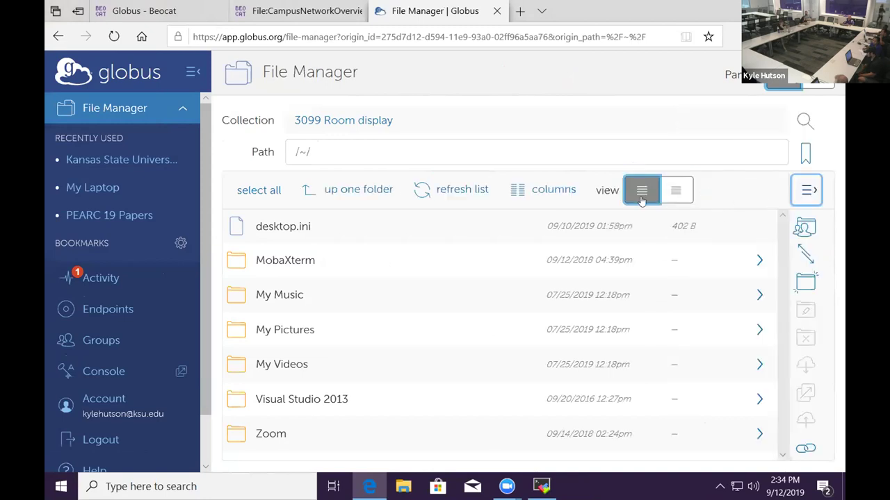
pyautogui.click(541, 198)
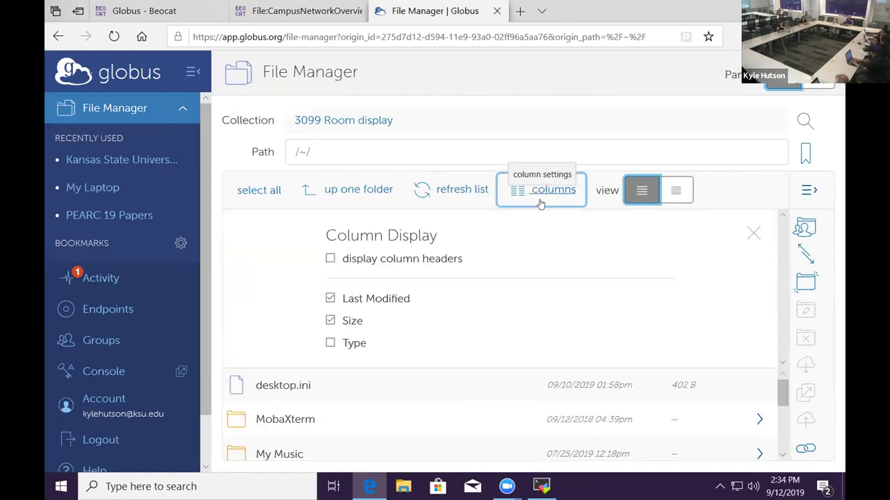
pyautogui.click(541, 198)
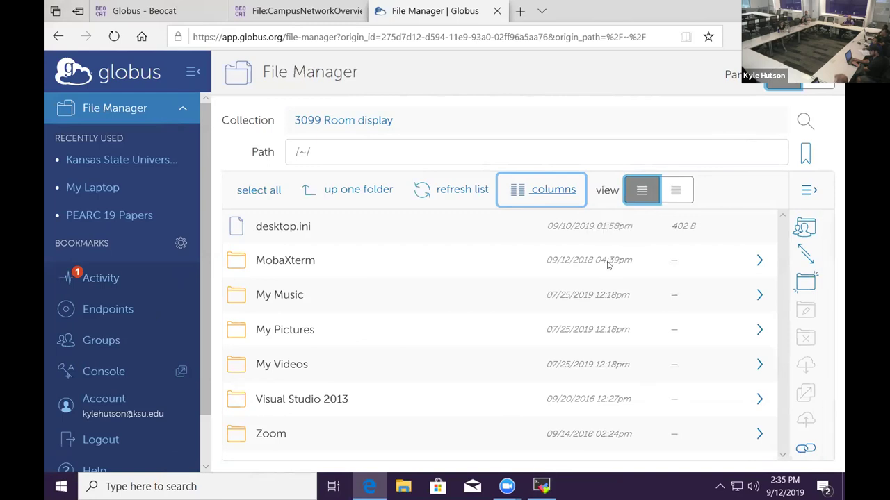
pyautogui.hotkey('ctrl', '-')
pyautogui.hotkey('ctrl', '-')
pyautogui.hotkey('ctrl', '-')
pyautogui.hotkey('ctrl', '-')
pyautogui.hotkey('ctrl', '-')
pyautogui.hotkey('ctrl', '+')
pyautogui.hotkey('ctrl', '+')
pyautogui.hotkey('ctrl', '+')
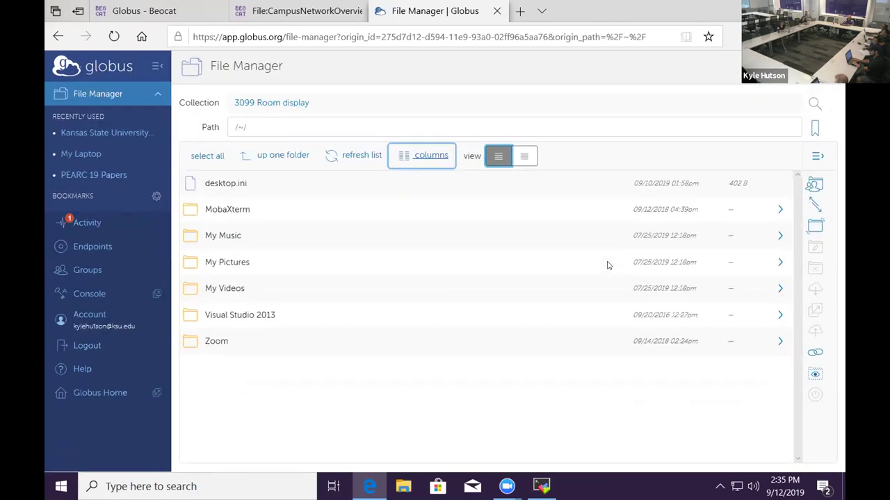
pyautogui.hotkey('ctrl', '-')
pyautogui.hotkey('ctrl', '-')
pyautogui.click(827, 134)
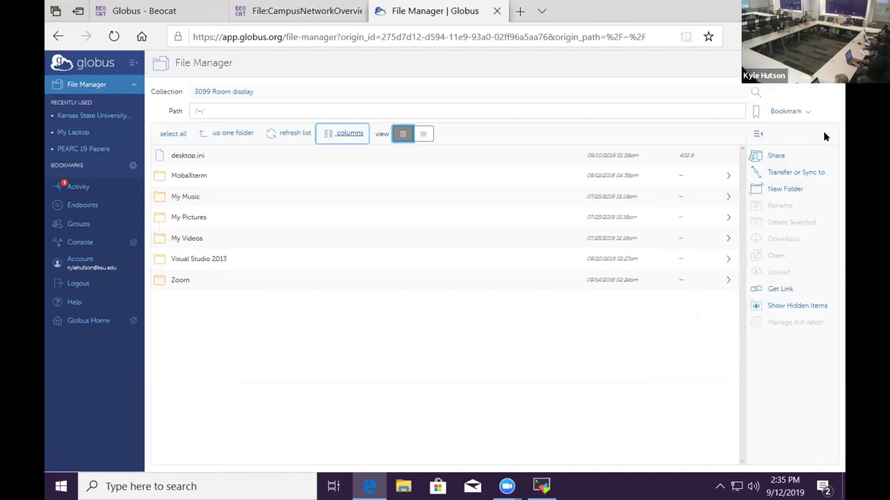
# - Open a second pane with Kansas State University Beocat - On-Campus DTN, chosen from Recent
pyautogui.click(790, 173)
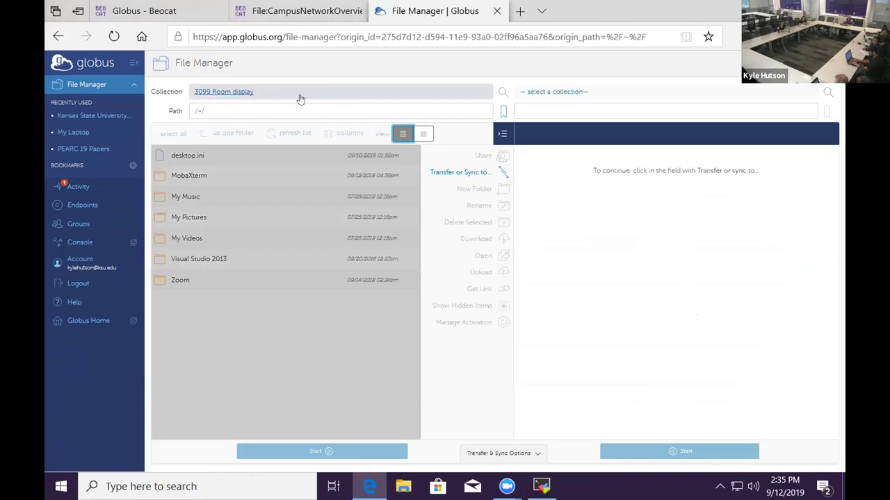
pyautogui.click(602, 96)
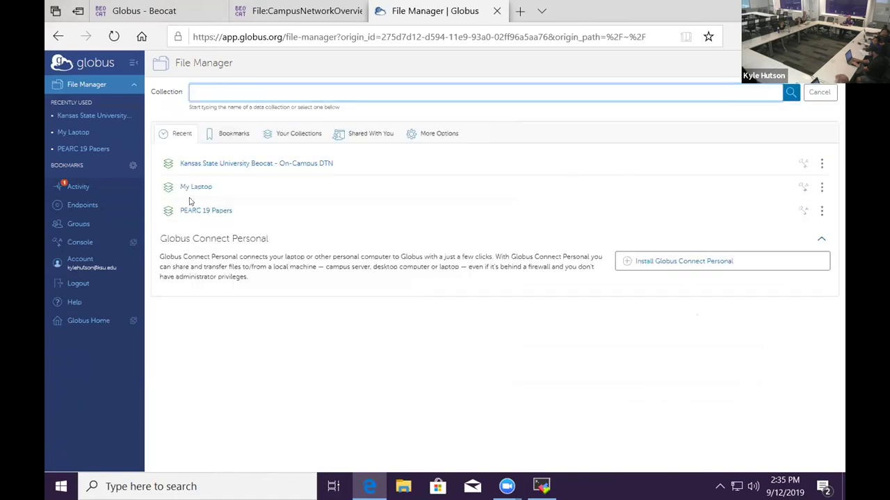
pyautogui.click(230, 162)
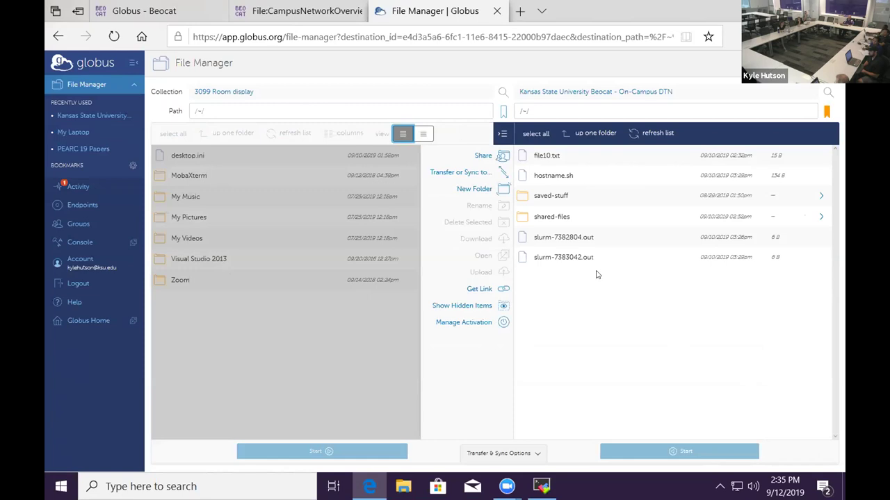
# - Drag slurm-7383042.out from the Beocat pane onto the 3099 Room display pane
pyautogui.moveTo(574, 261); pyautogui.dragTo(241, 341)
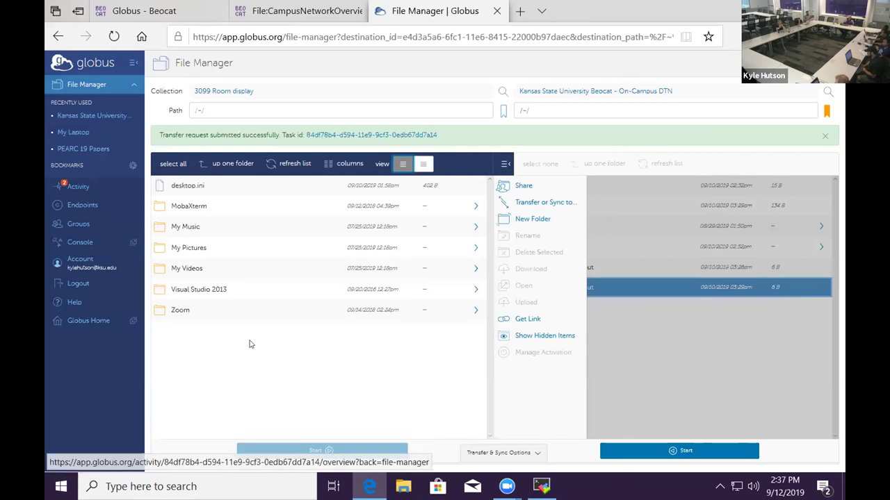
pyautogui.click(654, 346)
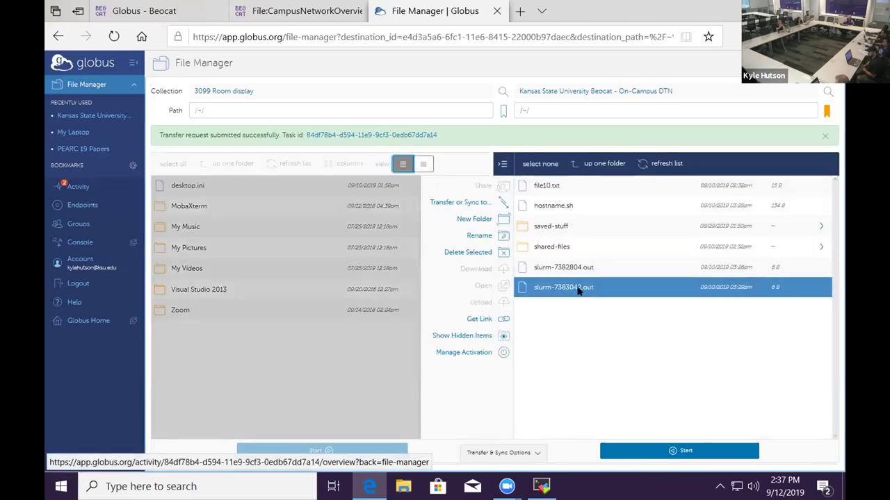
pyautogui.click(554, 247)
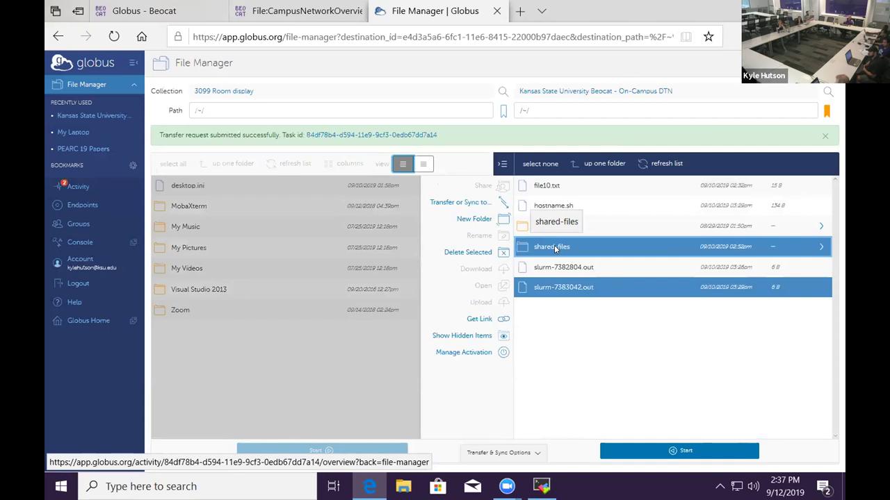
pyautogui.doubleClick(554, 247)
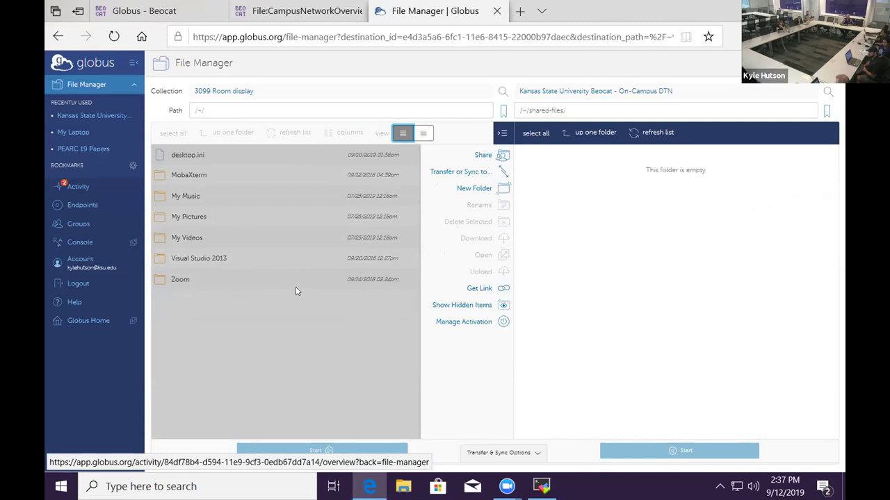
pyautogui.hotkey('ctrl', '-')
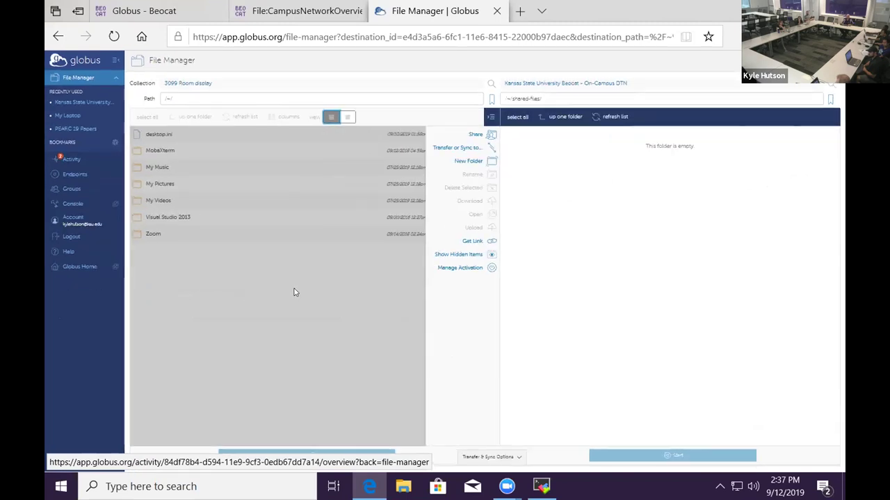
pyautogui.hotkey('ctrl', '+')
pyautogui.hotkey('ctrl', '+')
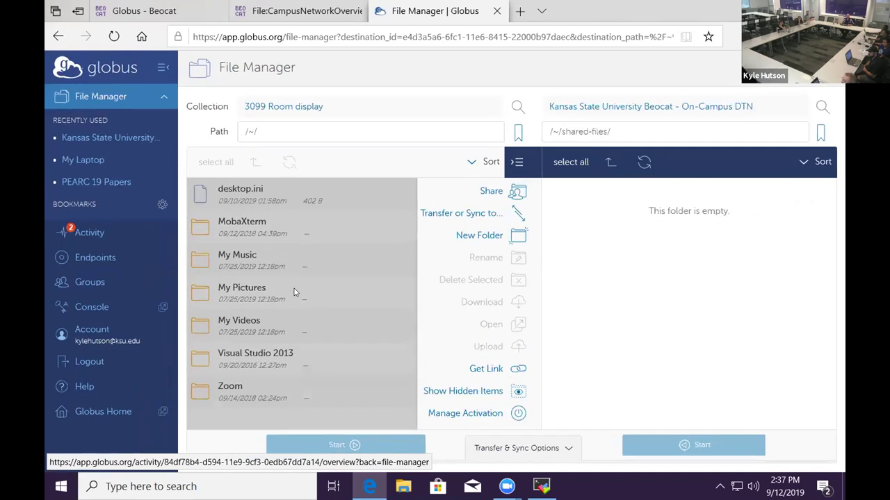
pyautogui.click(610, 163)
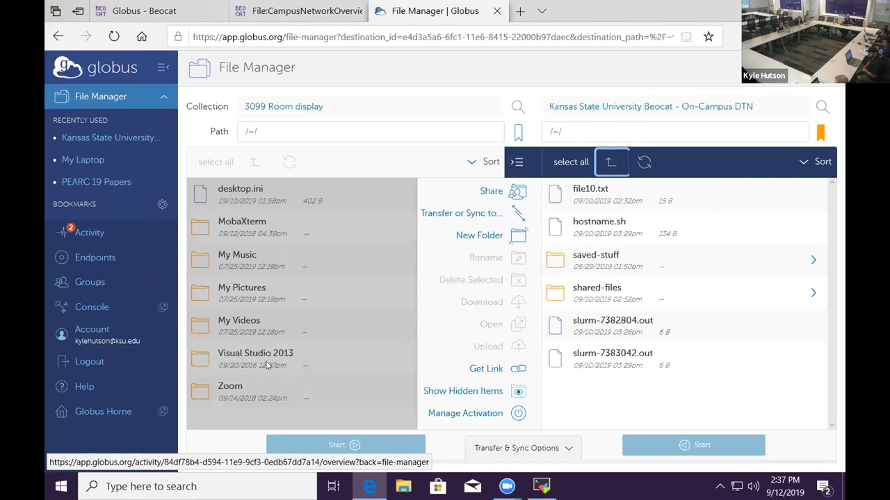
# - Open Zoom on 3099 Room display and shared-files on Beocat, then copy the 2018-09-14 meeting folder across
pyautogui.doubleClick(237, 389)
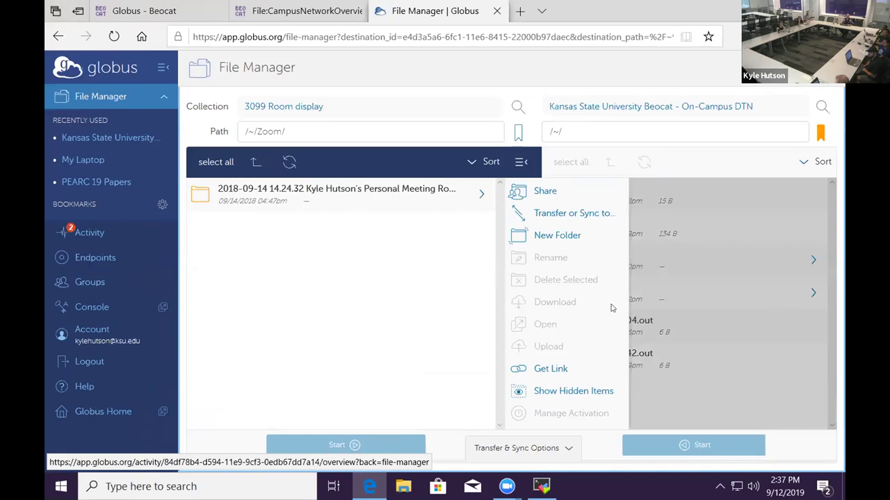
pyautogui.click(709, 390)
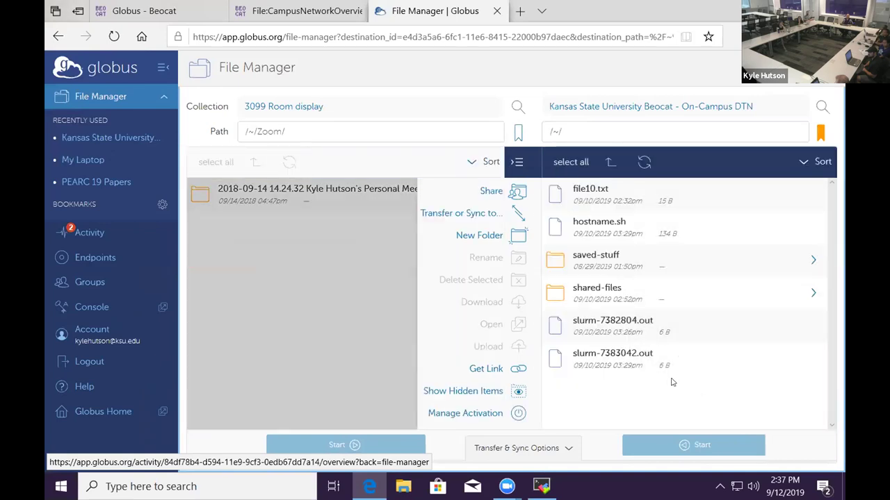
pyautogui.doubleClick(596, 288)
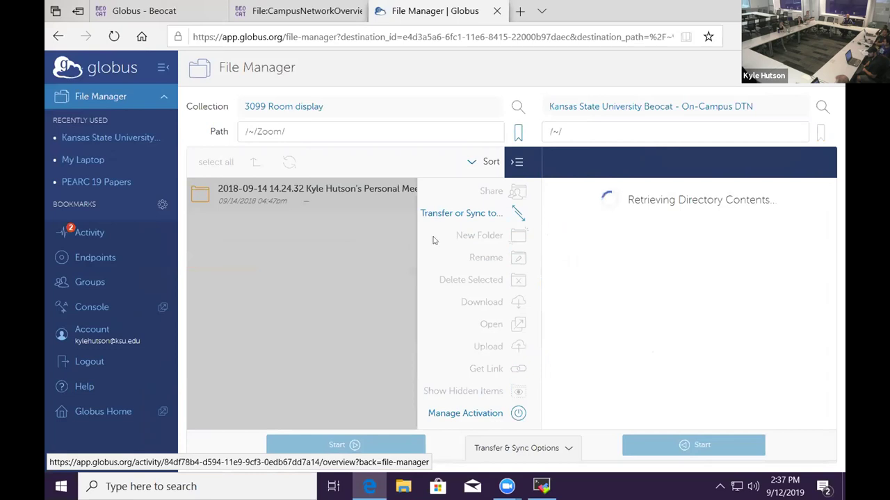
pyautogui.moveTo(359, 221); pyautogui.dragTo(600, 265)
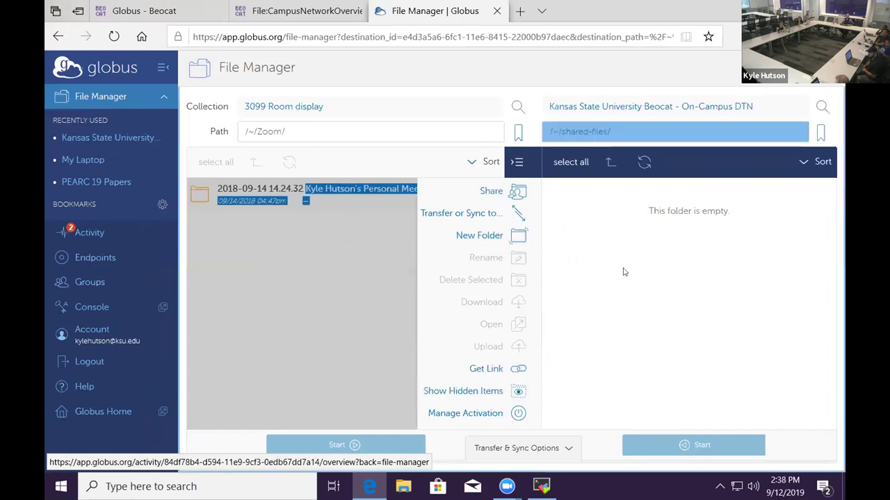
pyautogui.click(372, 195)
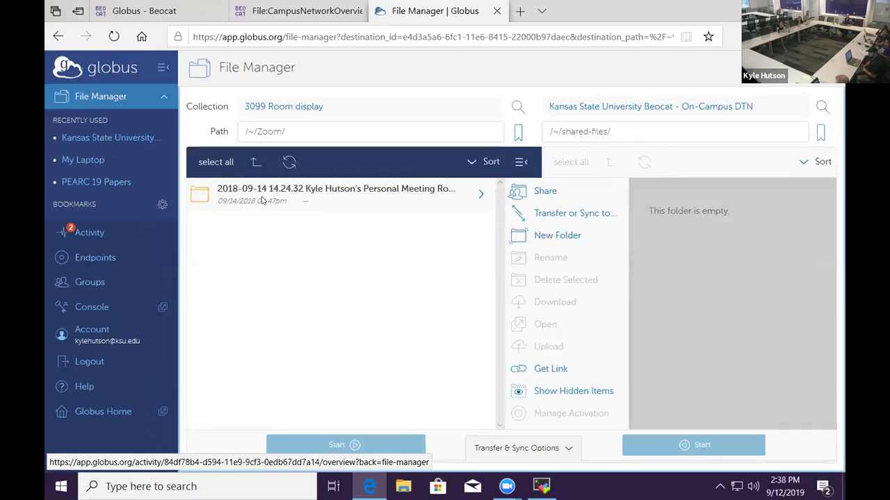
pyautogui.moveTo(210, 195); pyautogui.dragTo(701, 268)
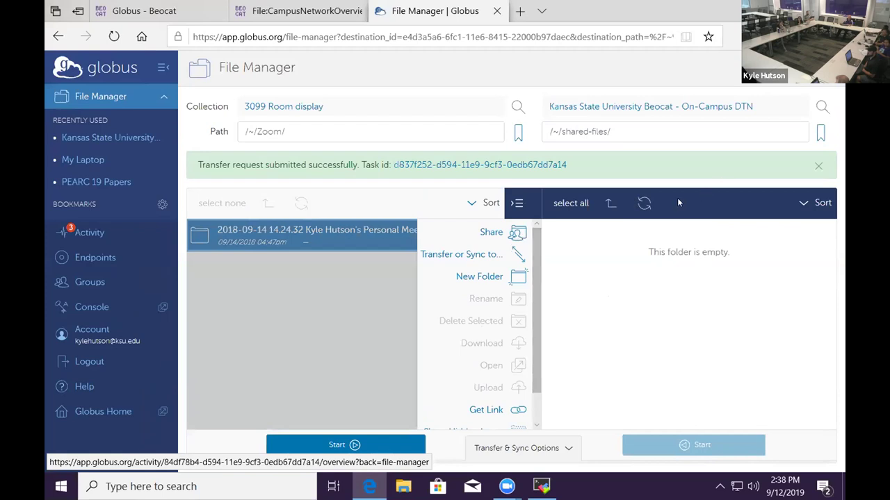
# - Refresh Beocat's shared-files listing to show the 2018-09-14 14.24.32 meeting folder
pyautogui.click(643, 203)
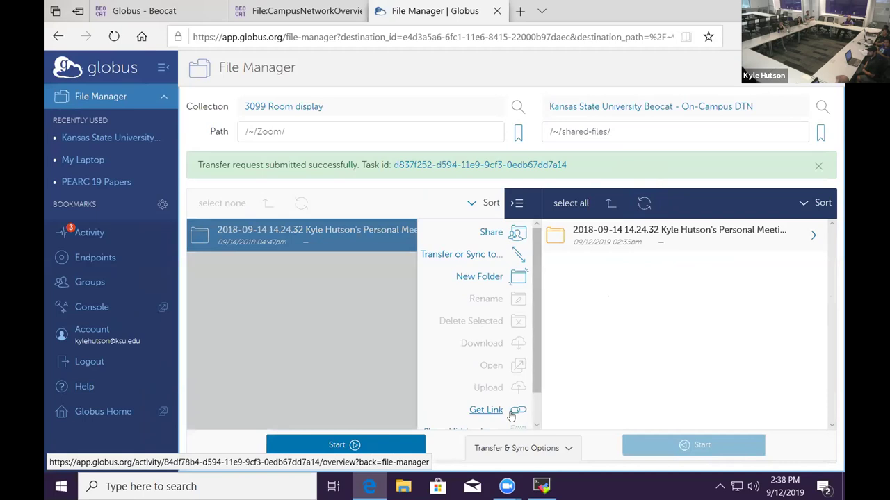
pyautogui.scroll(-1, 508, 412)
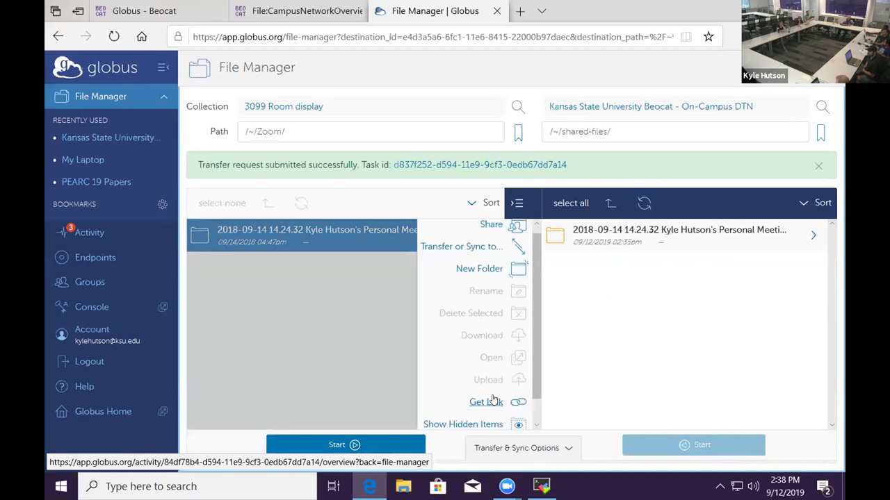
pyautogui.keyDown('ctrl'); pyautogui.scroll(1, 532, 310); pyautogui.keyUp('ctrl')
pyautogui.keyDown('ctrl'); pyautogui.scroll(-1, 528, 308); pyautogui.keyUp('ctrl')
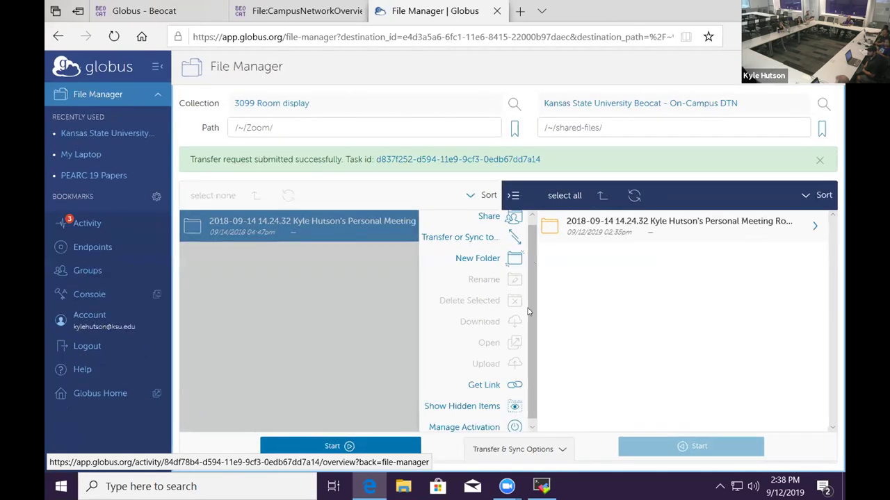
pyautogui.keyDown('ctrl'); pyautogui.scroll(-1, 527, 308); pyautogui.keyUp('ctrl')
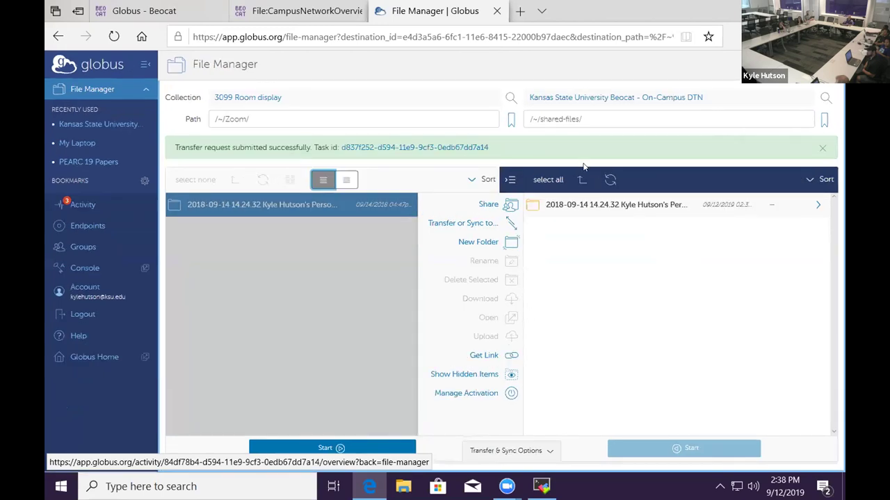
# - Open the Kansas State University Beocat - On-Campus DTN endpoint's Shares page, showing no shares yet
pyautogui.click(88, 234)
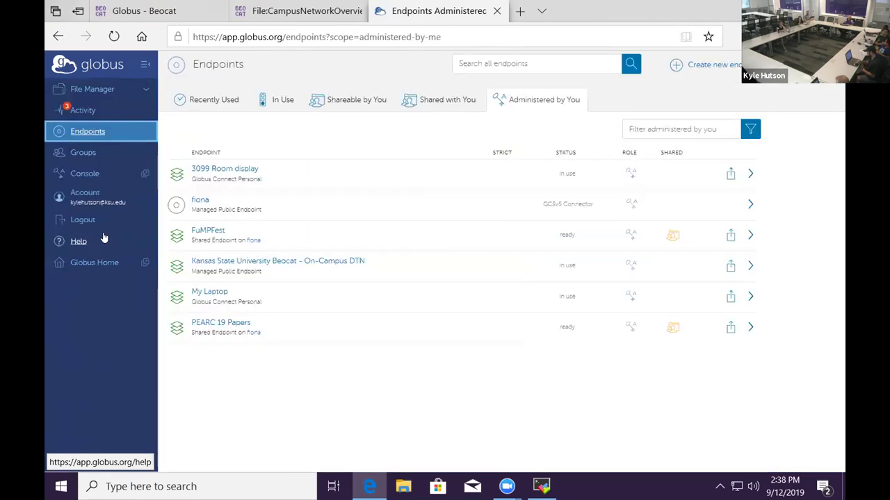
pyautogui.click(222, 262)
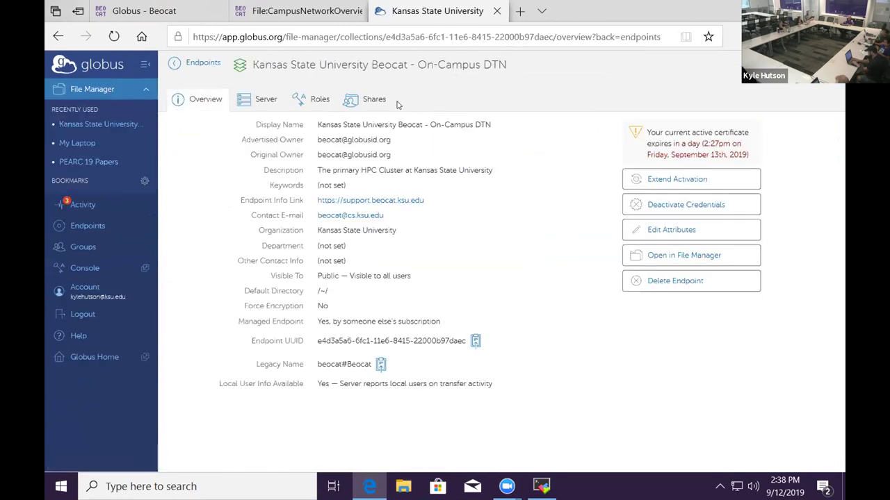
pyautogui.click(372, 101)
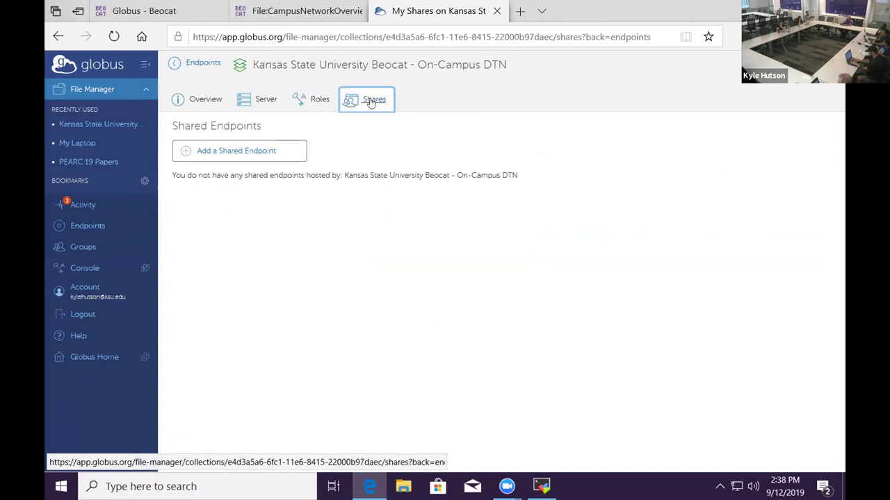
# - Create a shared collection of /~/shared-files/ with a demo display name naming the presenter
pyautogui.click(227, 157)
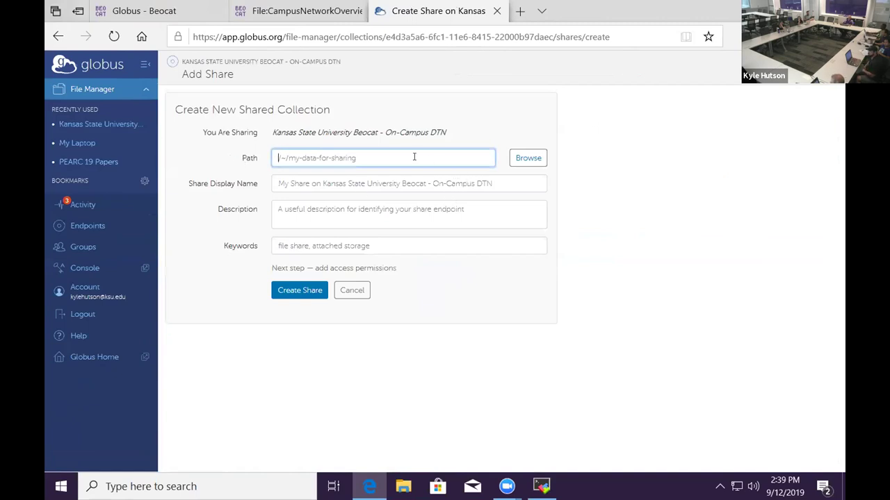
pyautogui.click(516, 160)
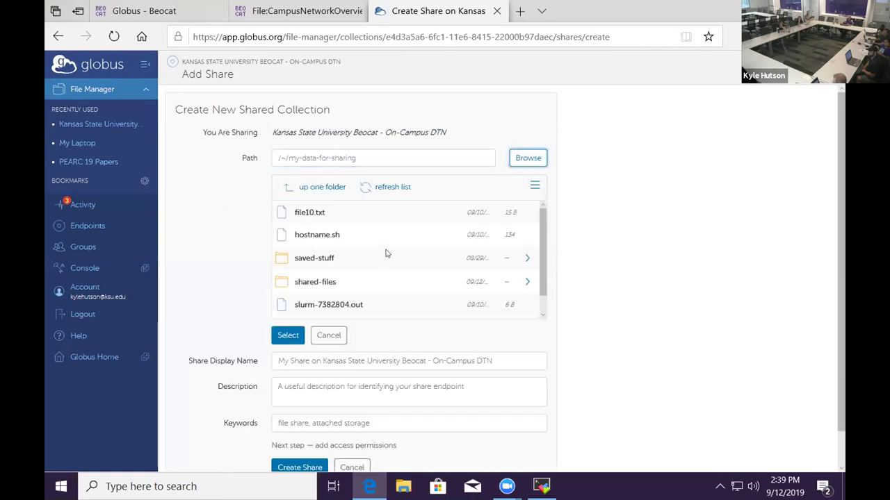
pyautogui.click(323, 281)
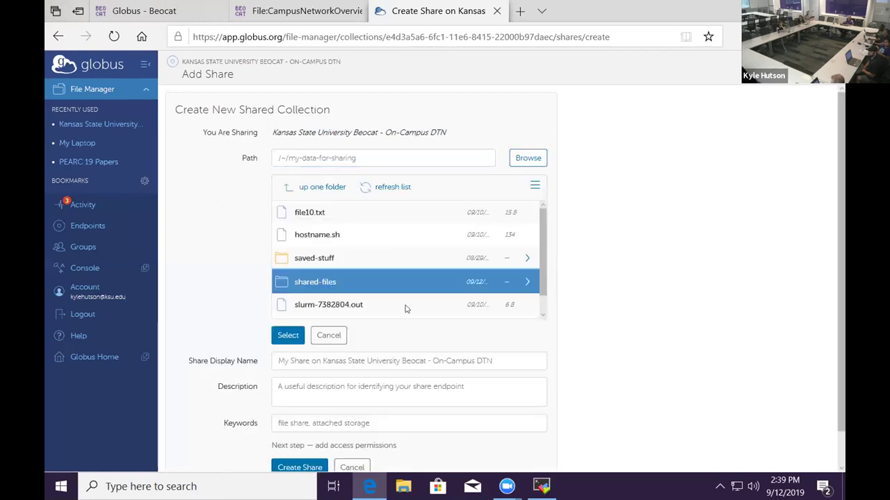
pyautogui.click(290, 338)
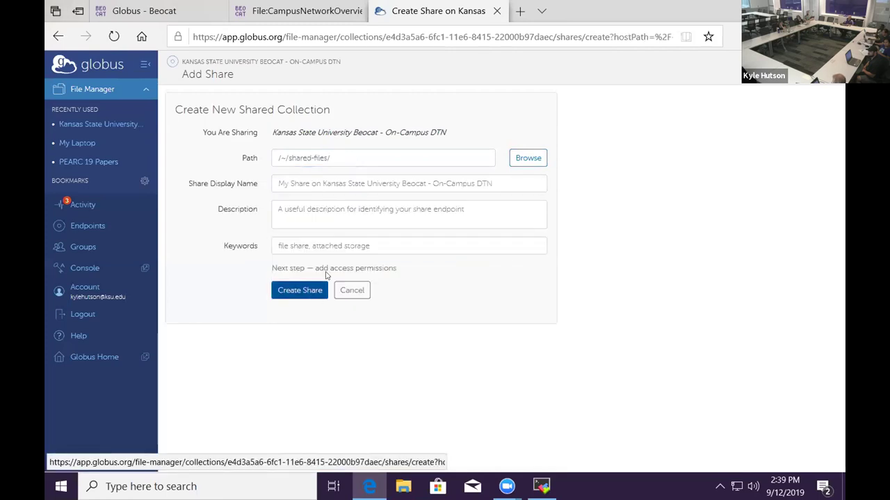
pyautogui.click(307, 184)
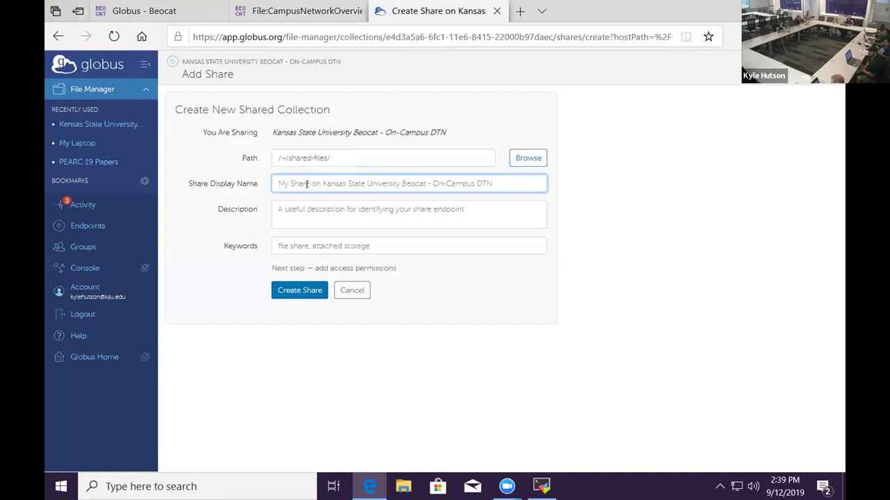
pyautogui.write('Kyle')
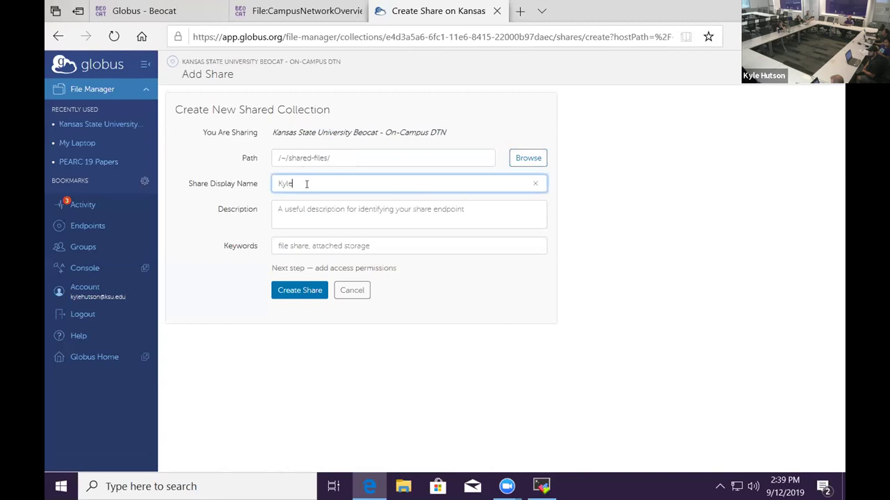
pyautogui.write("'s demo shared files")
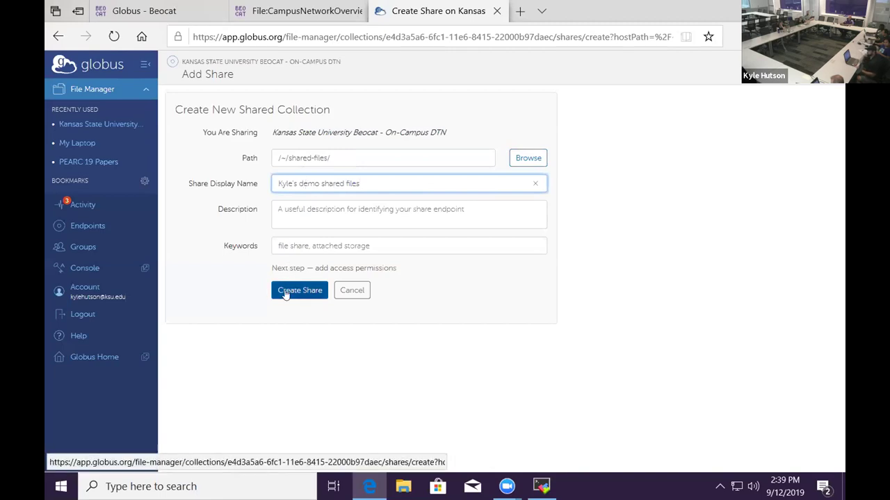
pyautogui.click(285, 292)
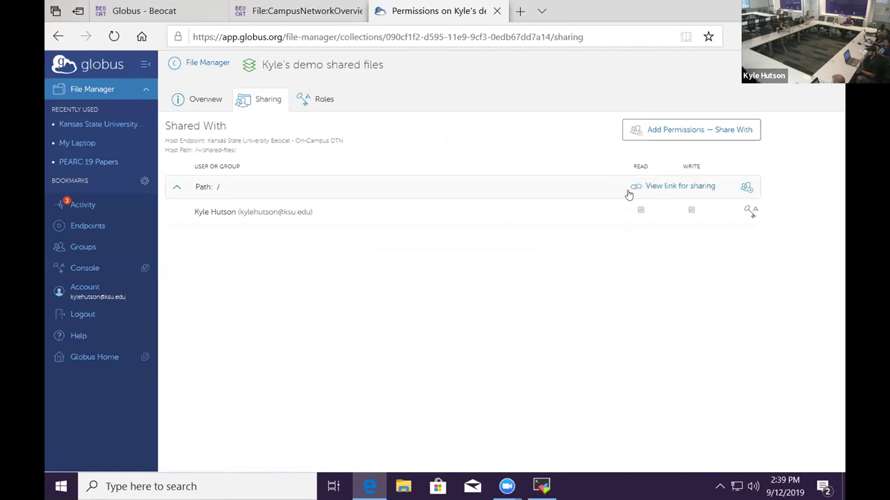
# - Start a new share permission, keeping the root path / rather than the suggested shared-files path
pyautogui.click(671, 135)
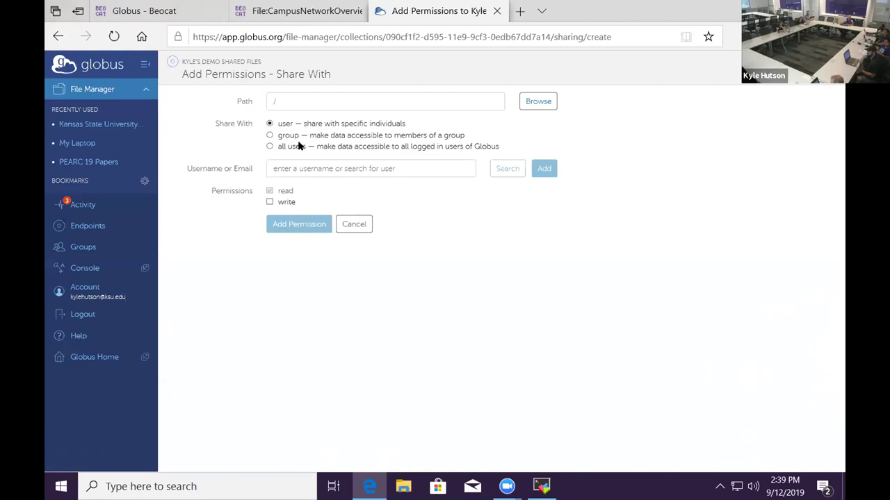
pyautogui.click(302, 102)
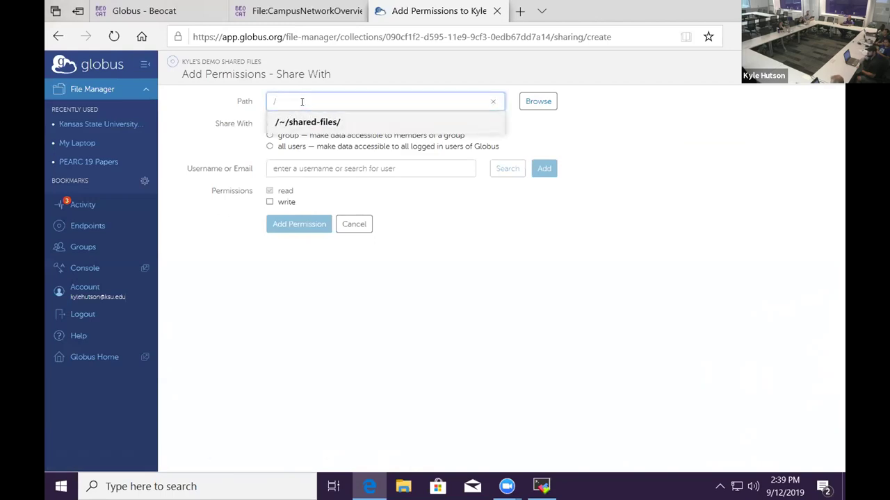
pyautogui.click(671, 265)
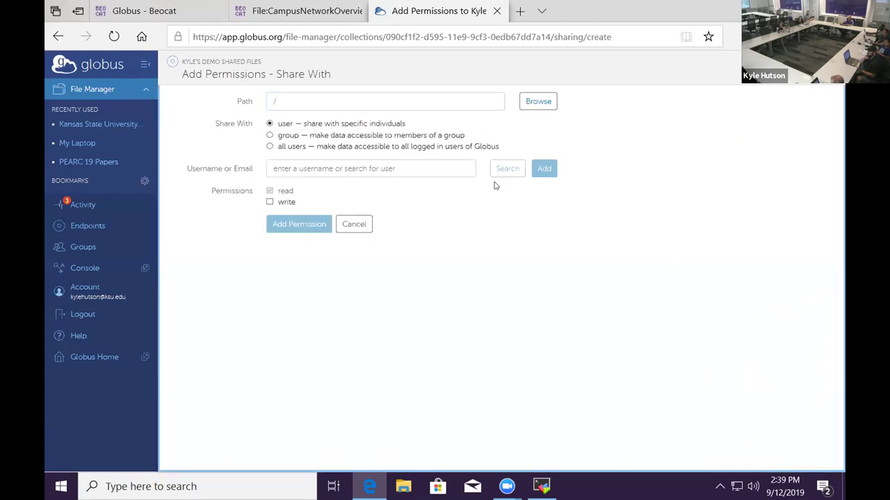
pyautogui.click(318, 99)
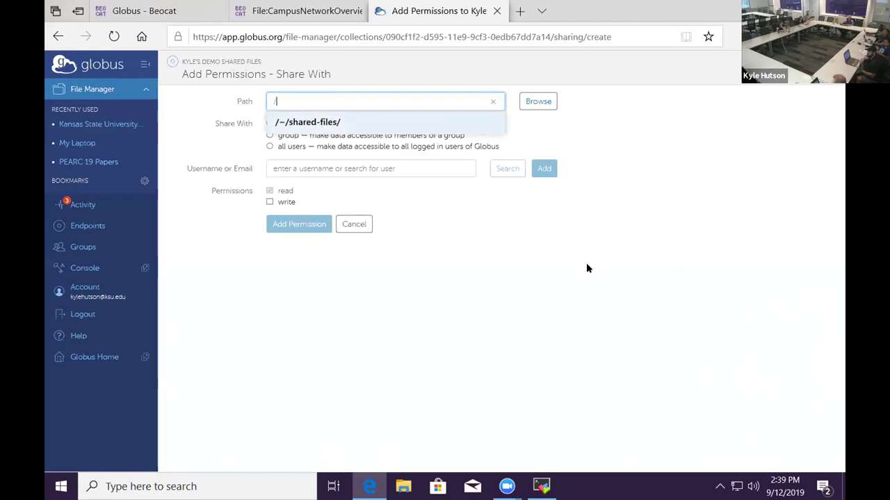
pyautogui.click(560, 296)
# - Grant the user entered by e-mail address read and write access on path /
pyautogui.click(326, 169)
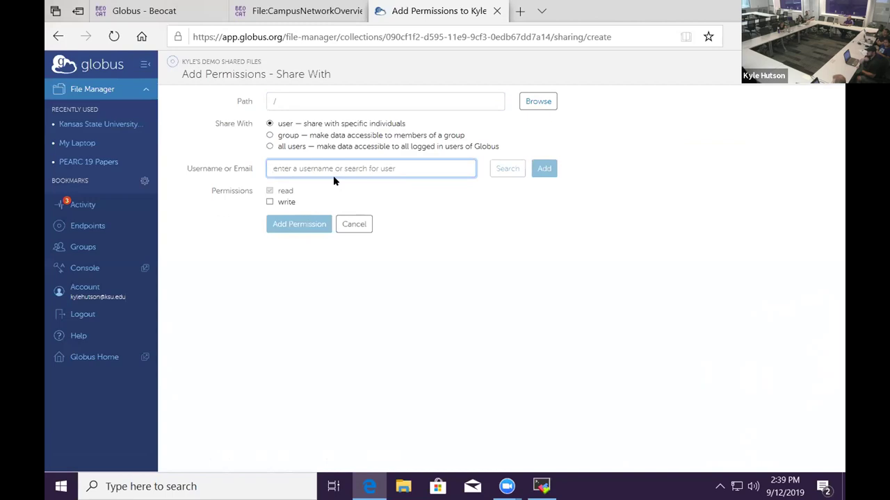
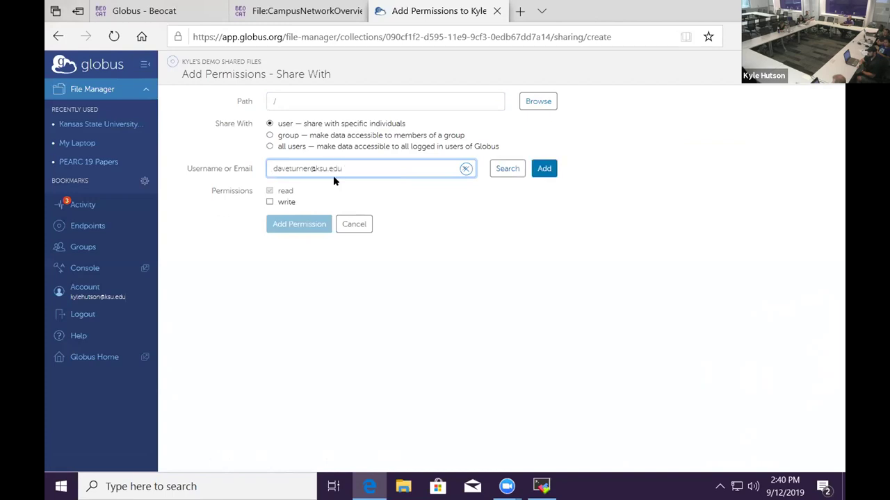
pyautogui.click(270, 202)
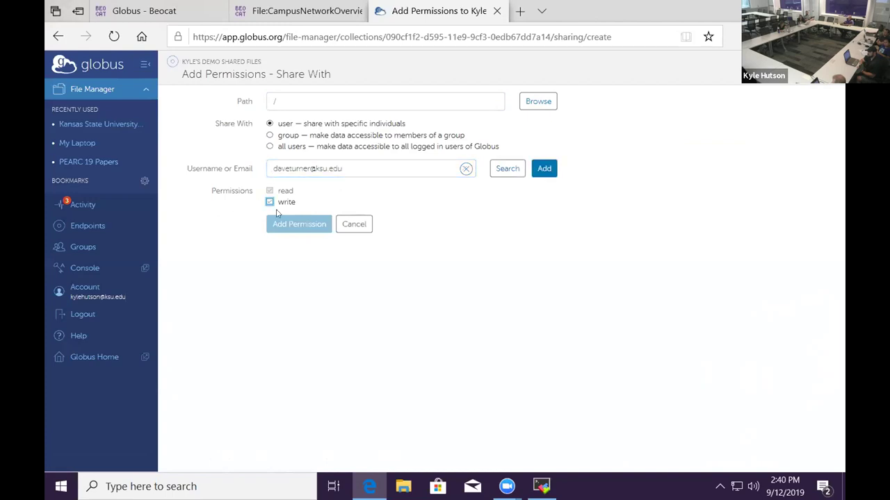
pyautogui.click(286, 226)
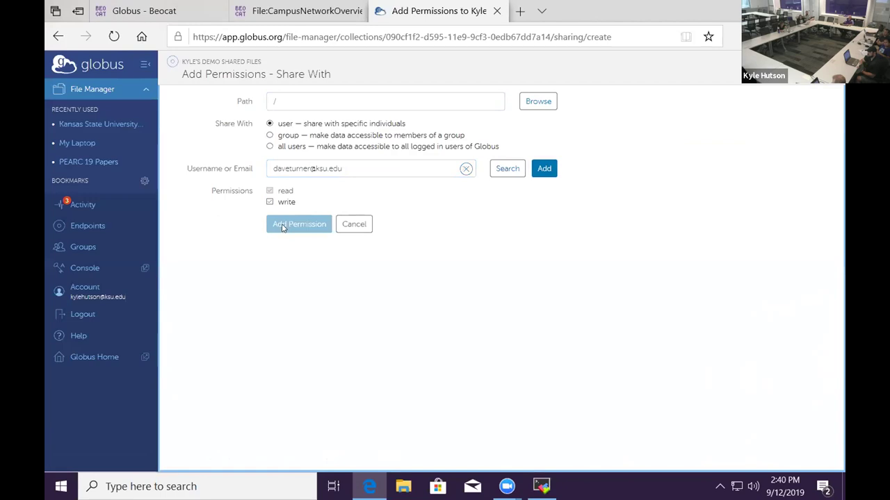
pyautogui.click(542, 168)
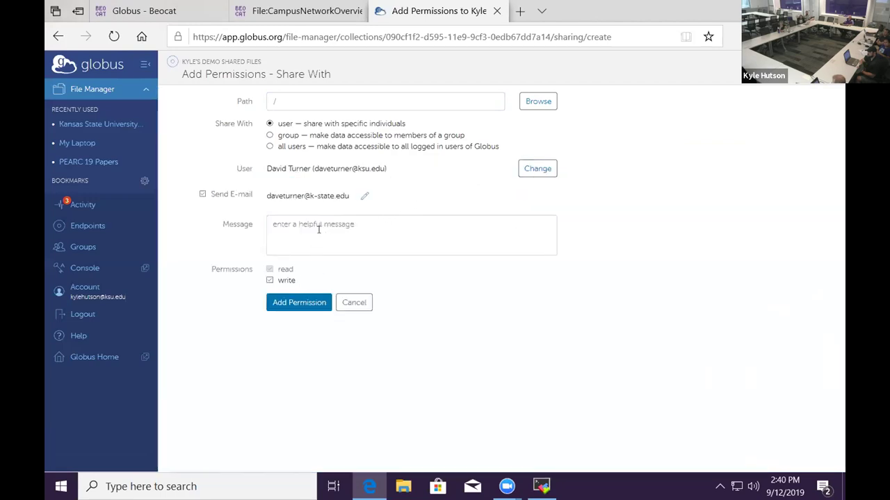
pyautogui.click(292, 303)
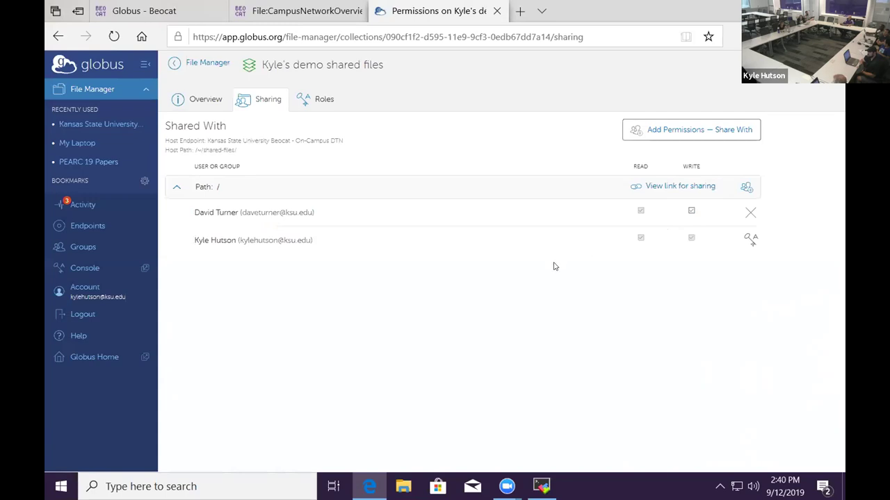
# - Add an All Users permission with read-only access on the share's root path /
pyautogui.click(715, 134)
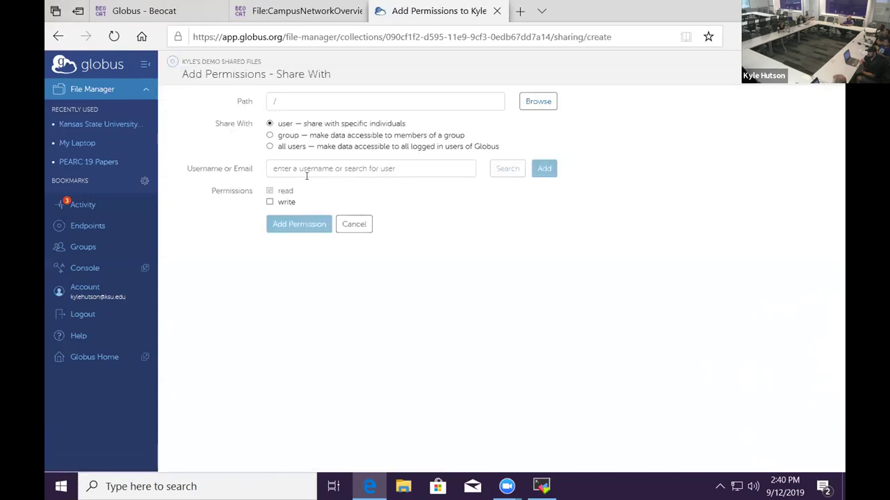
pyautogui.click(269, 147)
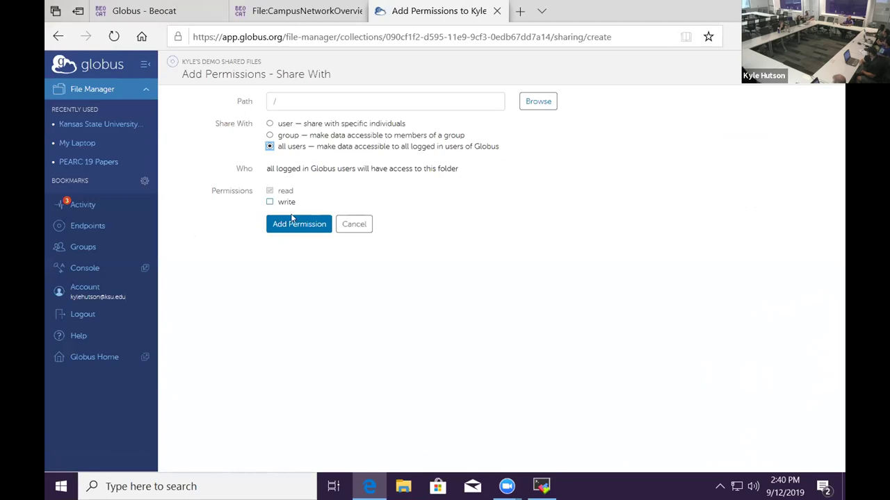
pyautogui.click(294, 222)
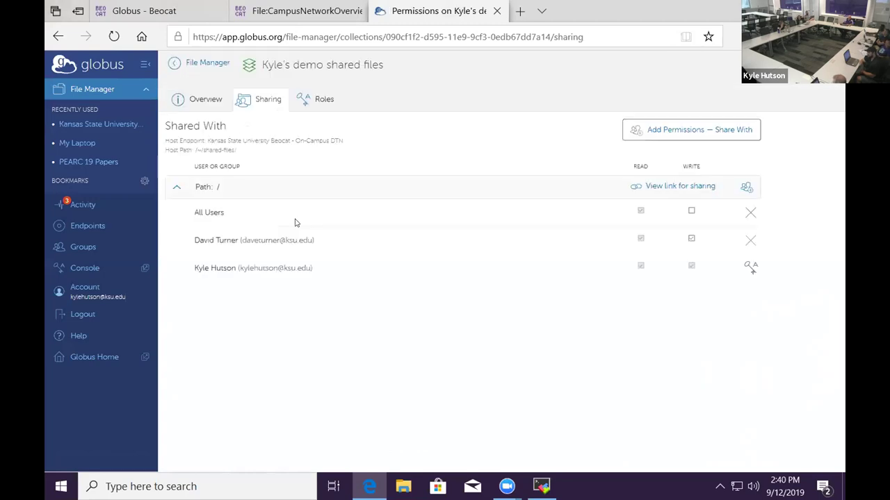
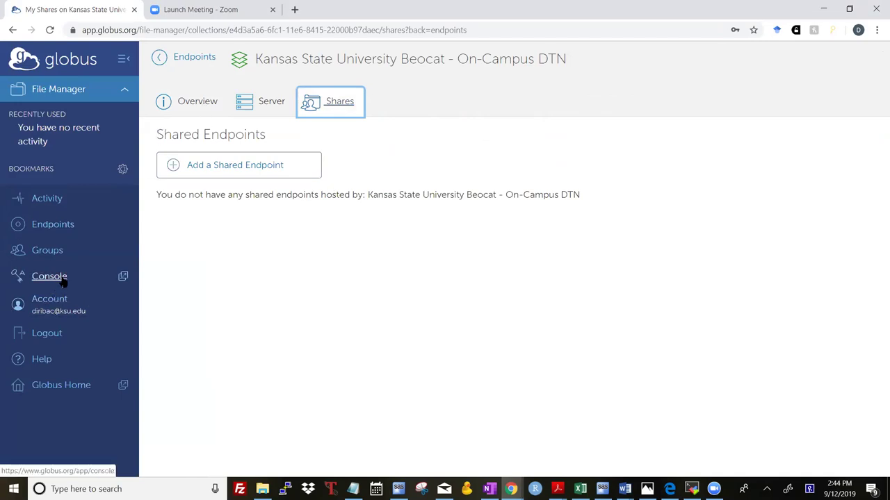
# - Search the endpoints for the demo shared-files endpoint and open its overview
pyautogui.click(53, 225)
pyautogui.doubleClick(581, 59)
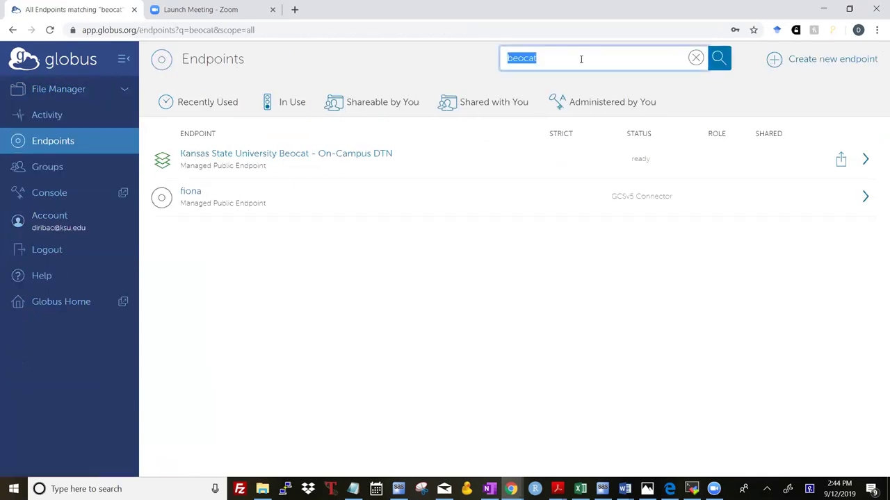
pyautogui.write('kyle')
pyautogui.click(490, 106)
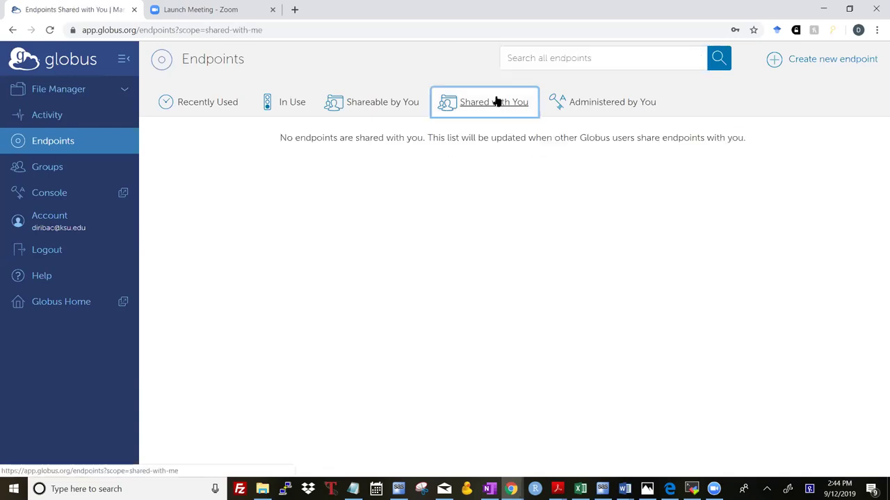
pyautogui.click(565, 58)
pyautogui.write('kyl')
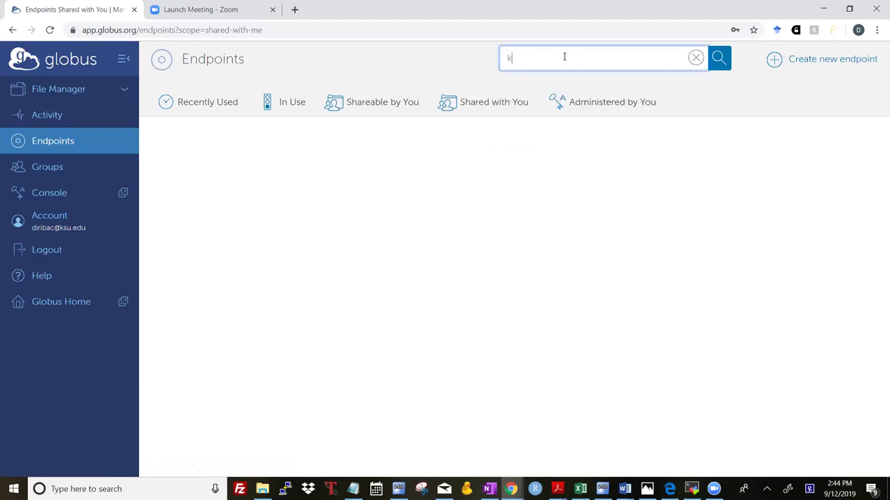
pyautogui.press('BackSpace')
pyautogui.write("le's demo")
pyautogui.press('Return')
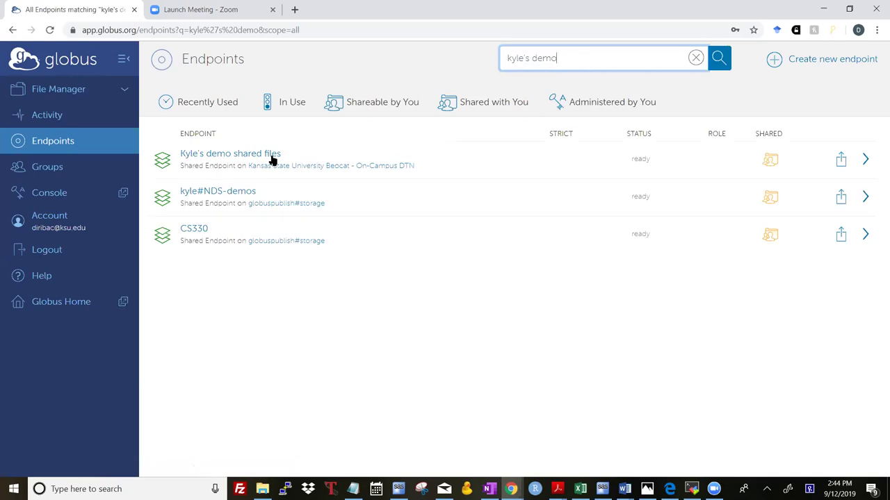
pyautogui.click(203, 156)
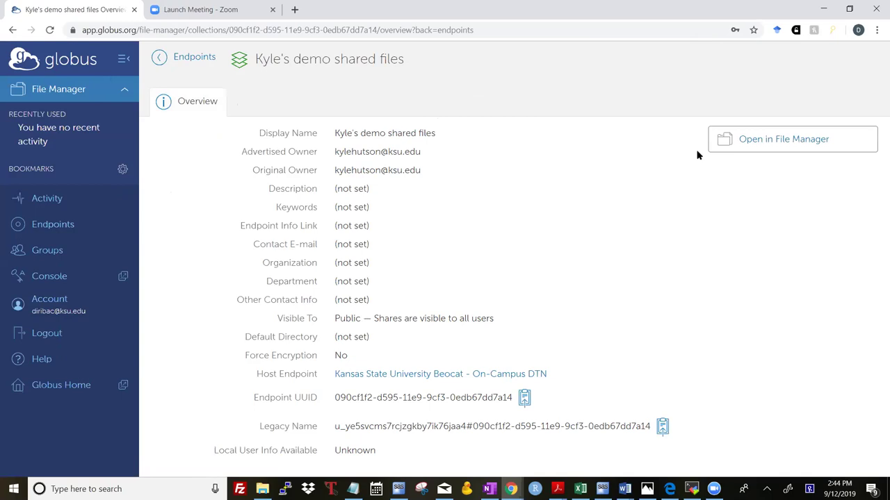
# - Open the demo shared-files endpoint in the File Manager
pyautogui.click(748, 144)
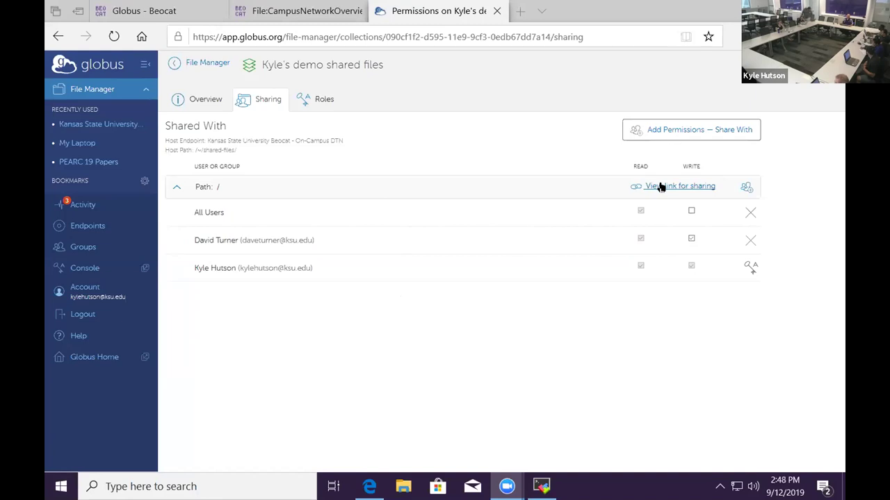
# - Check the endpoint's sharing link, then delete the demo shared-files endpoint from its overview
pyautogui.click(661, 186)
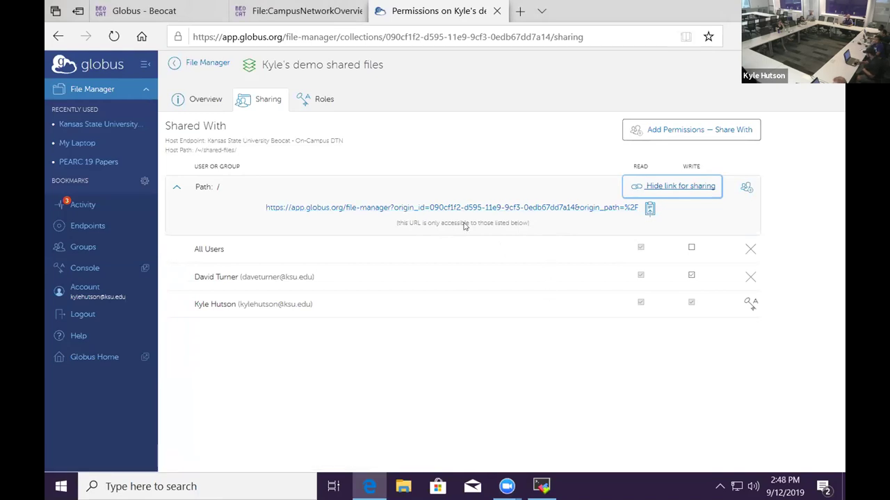
pyautogui.click(216, 107)
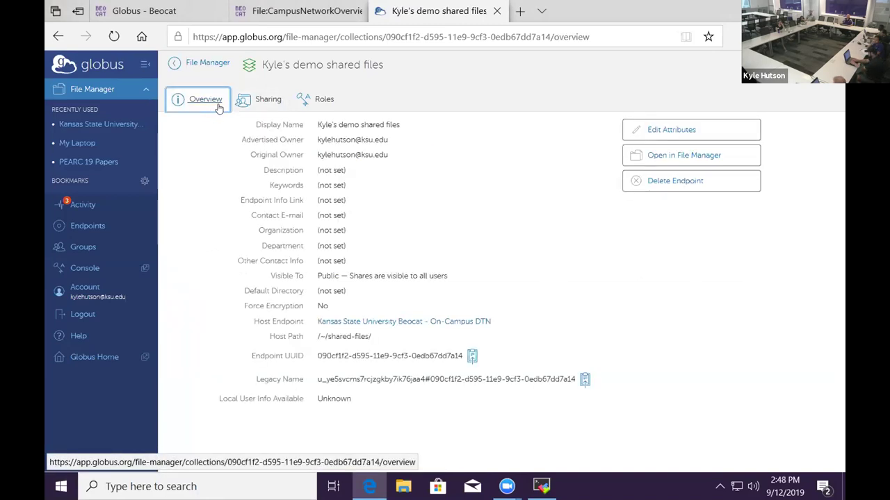
pyautogui.click(664, 182)
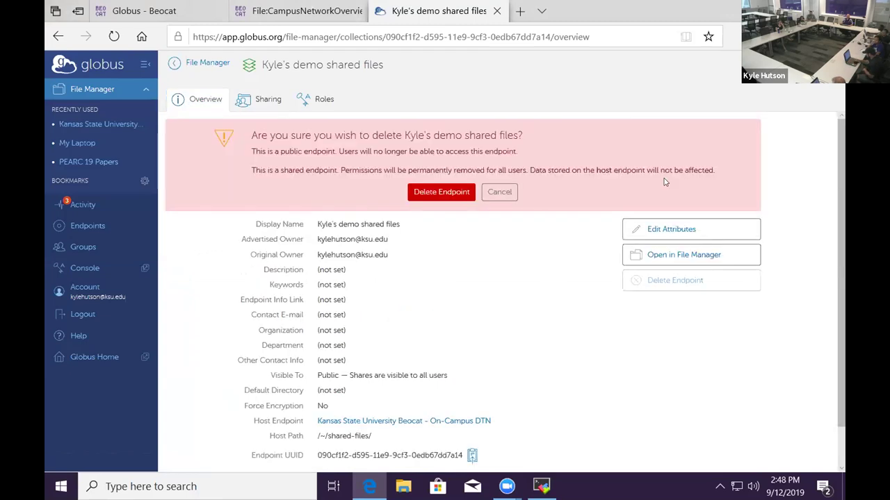
pyautogui.click(441, 193)
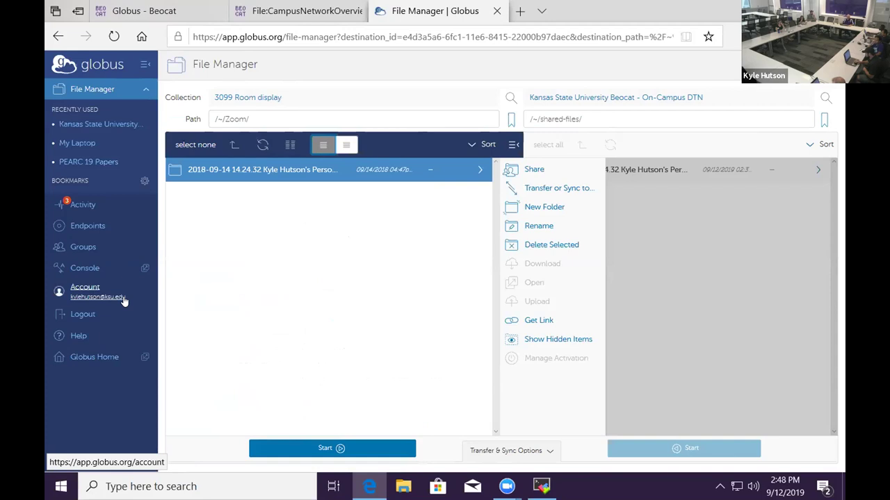
# - Find the beocat endpoints, open fiona, and start adding a collection from its Collections tab
pyautogui.click(82, 228)
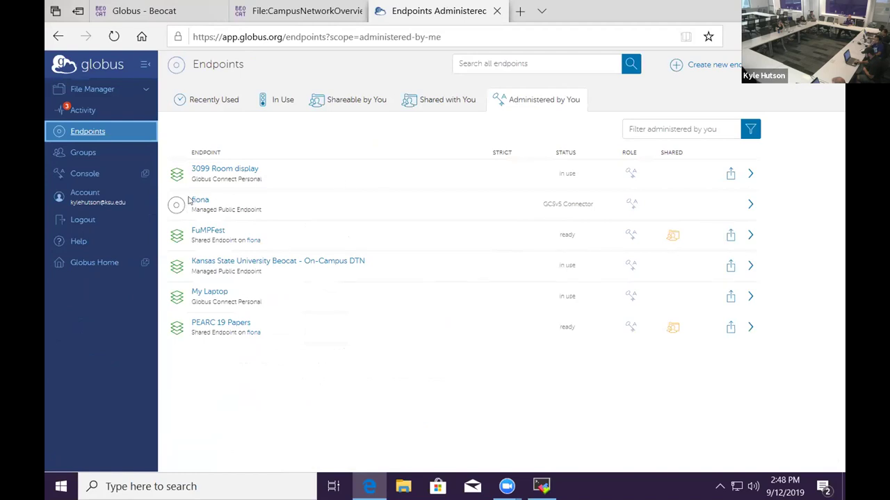
pyautogui.click(507, 61)
pyautogui.write('beocat')
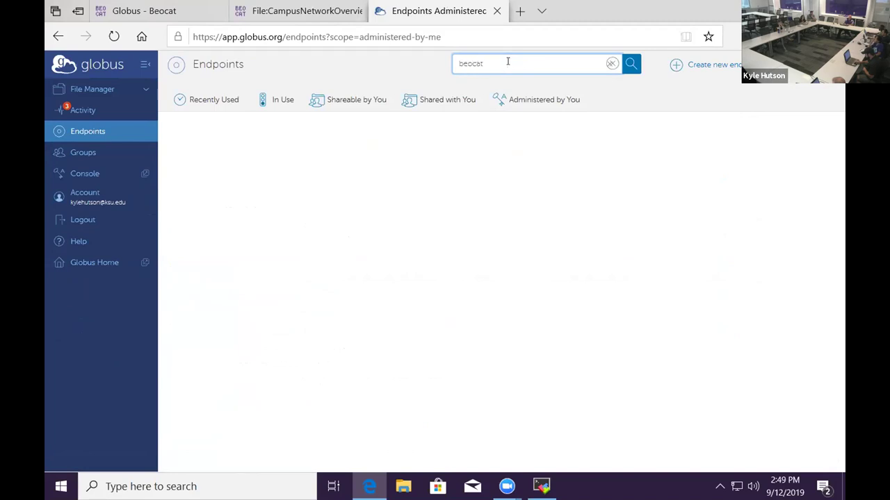
pyautogui.press('Return')
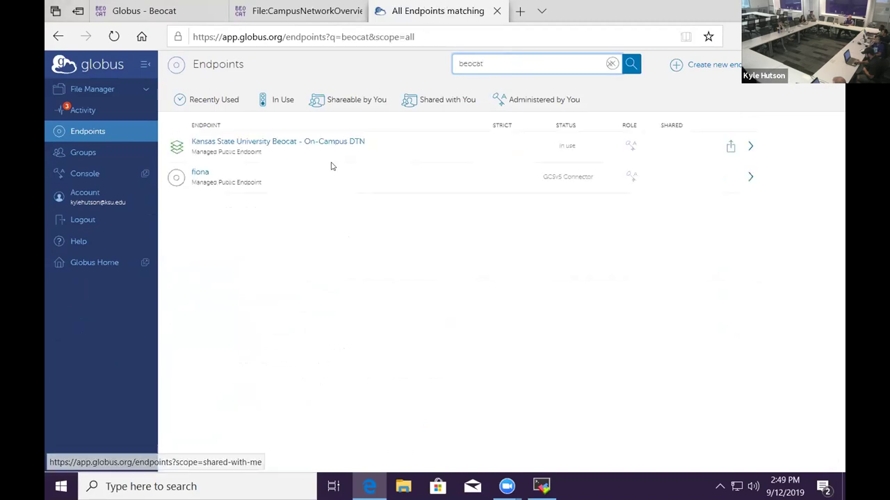
pyautogui.click(198, 173)
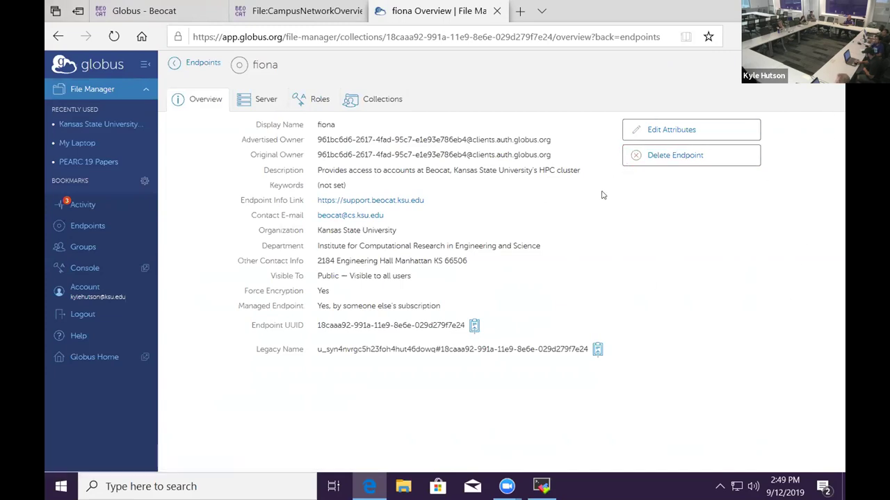
pyautogui.click(387, 102)
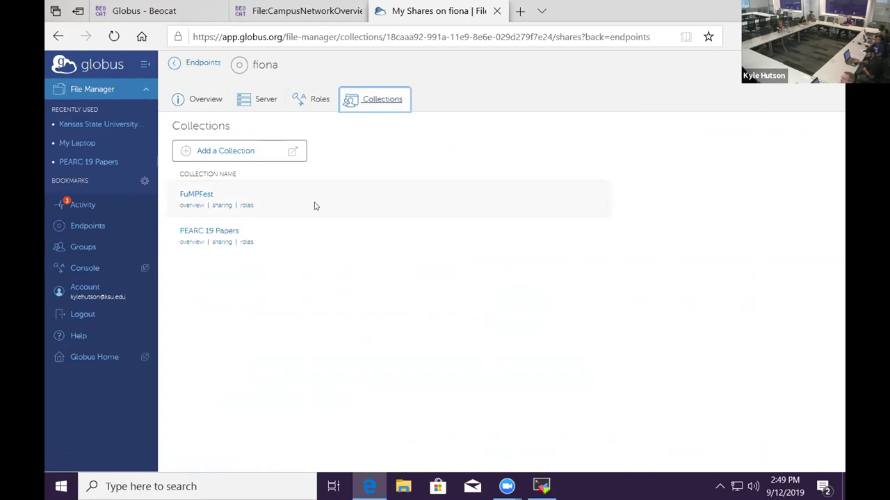
pyautogui.click(226, 150)
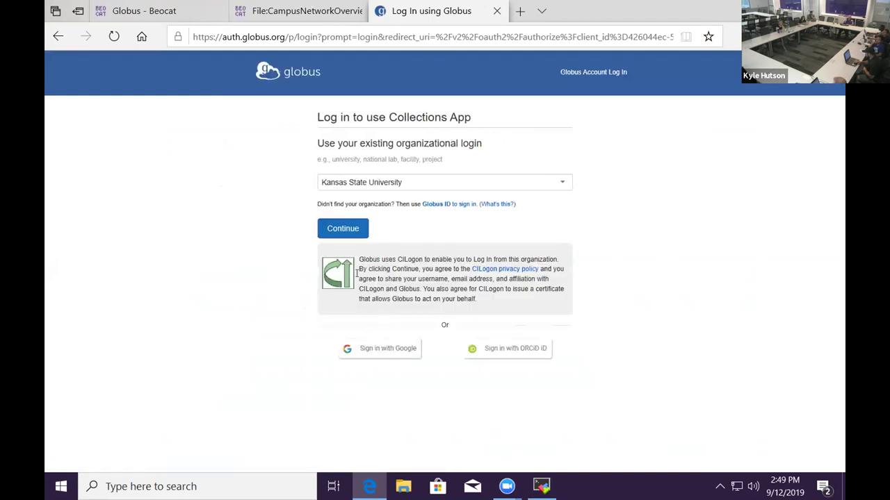
# - Log in through Kansas State University to reach the Create a Guest Collection form
pyautogui.click(323, 229)
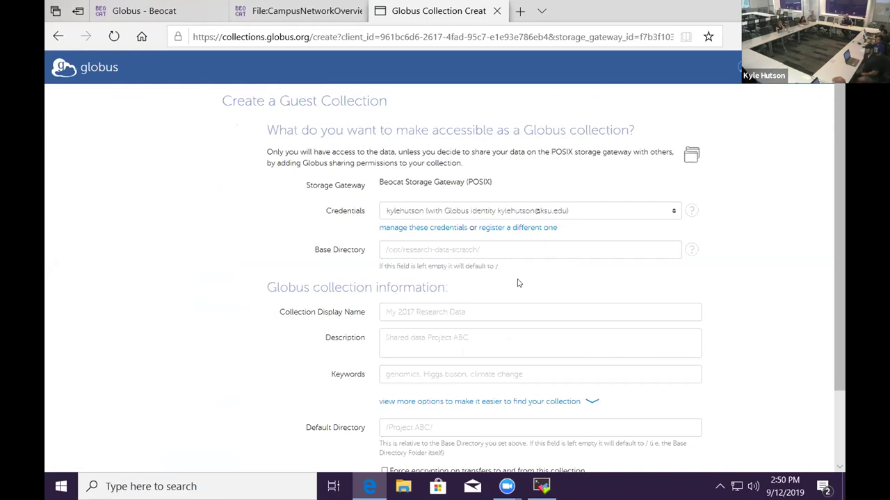
# - Create a guest collection with the user's /homes folder as base directory, named as their home directory
pyautogui.click(507, 253)
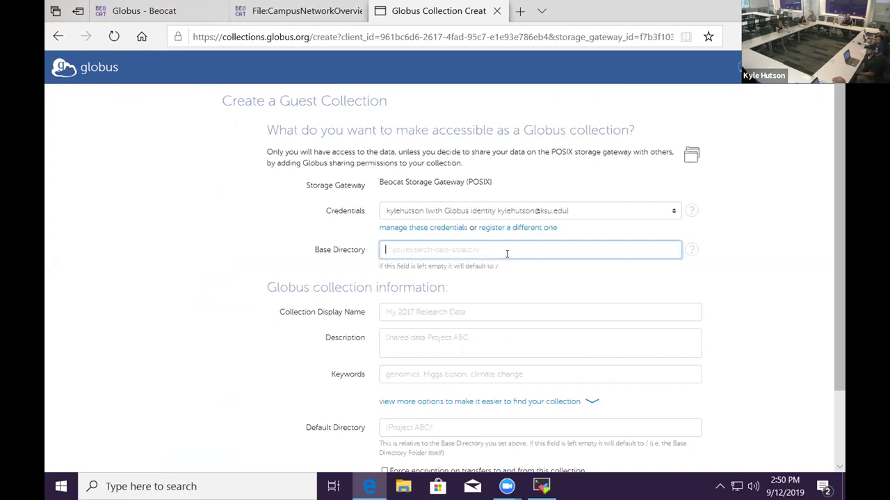
pyautogui.write('/homes/kylehutson')
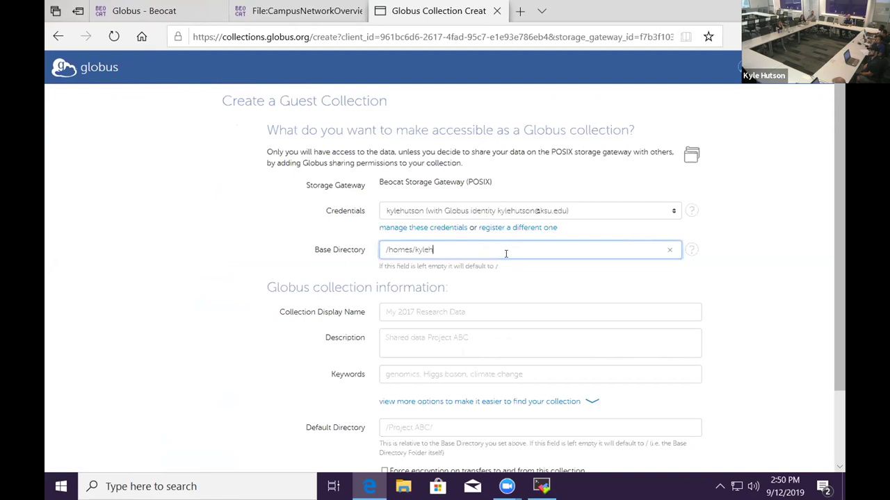
pyautogui.click(478, 312)
pyautogui.write("Kyle's Hom")
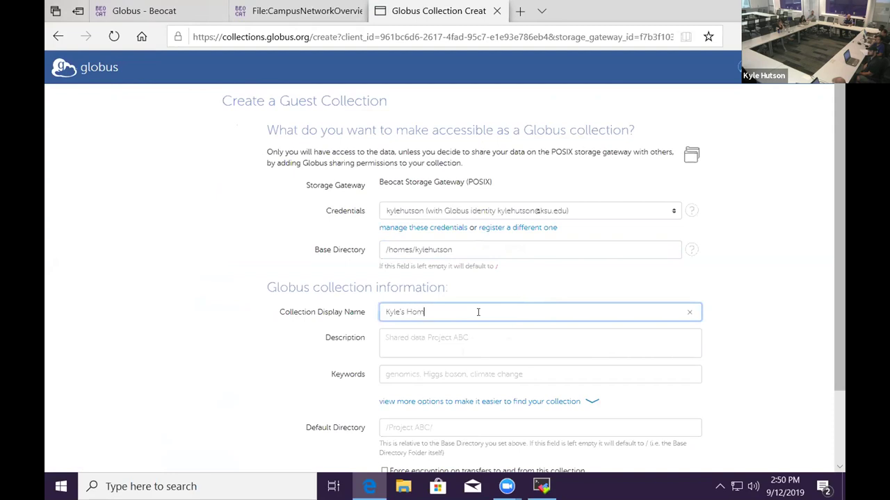
pyautogui.write('e Directory')
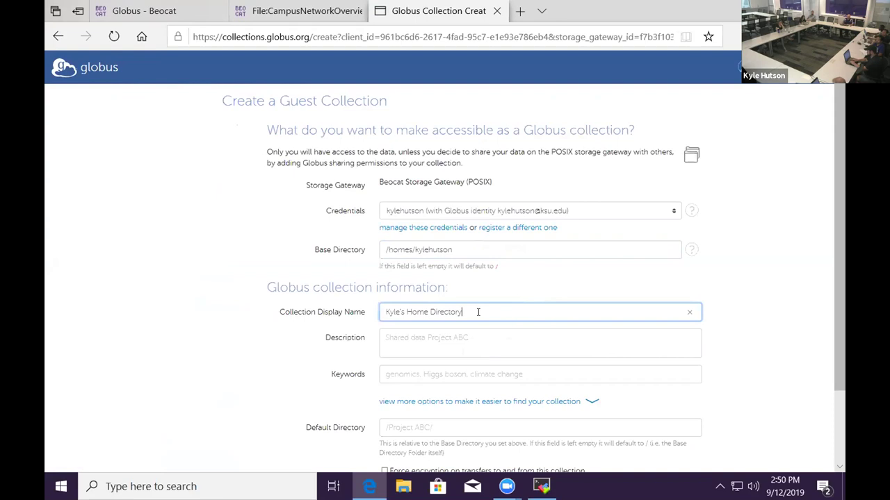
pyautogui.scroll(-1, 471, 399)
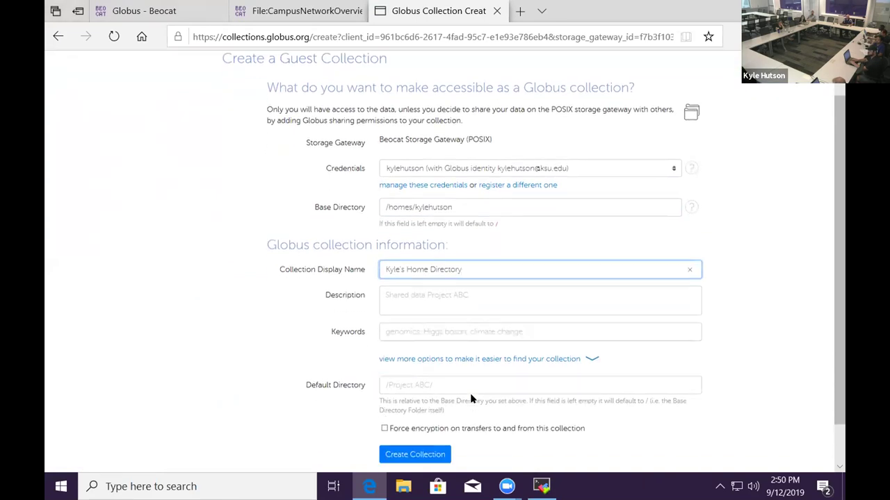
pyautogui.scroll(-1, 471, 399)
pyautogui.click(415, 407)
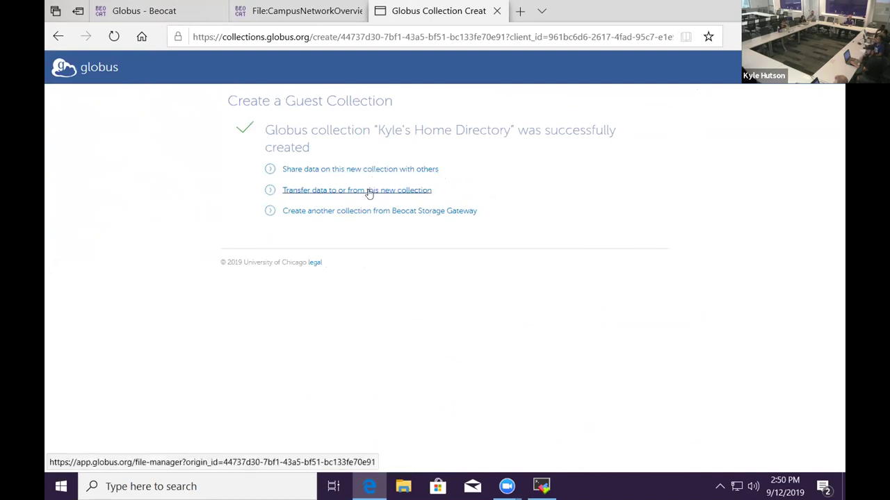
# - Follow the 'Transfer data to or from this new collection' link on the success page
pyautogui.click(369, 190)
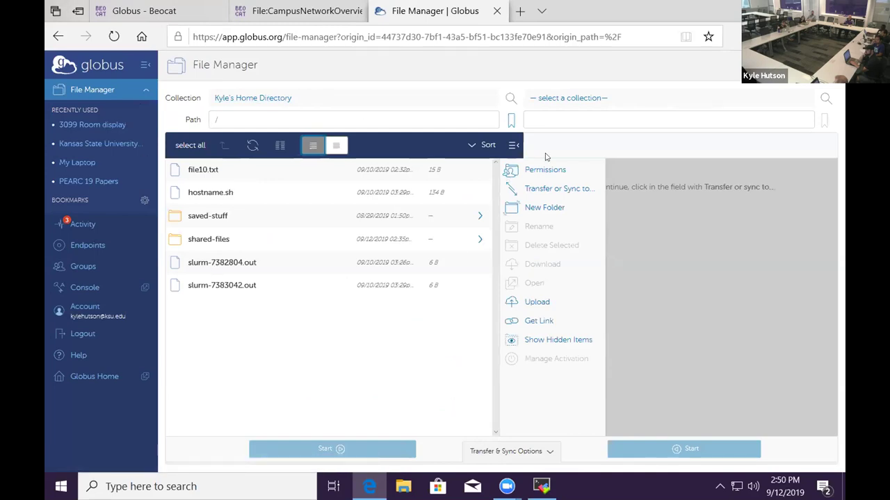
# - Pair the new home-directory collection with the 3099 Room display collection in the File Manager
pyautogui.click(618, 97)
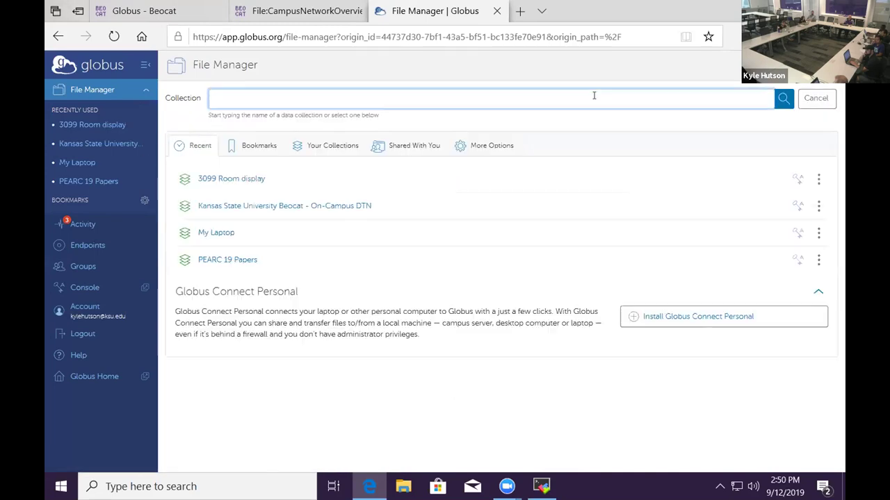
pyautogui.click(219, 178)
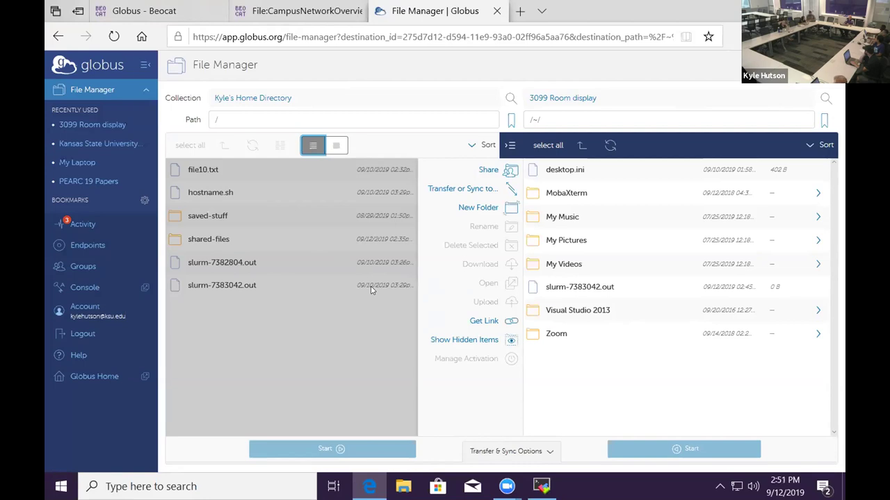
pyautogui.click(264, 119)
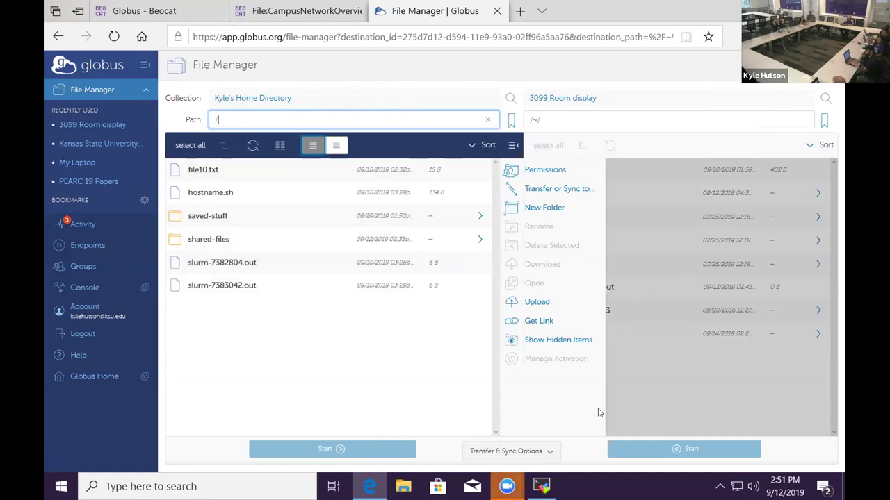
pyautogui.moveTo(511, 483)
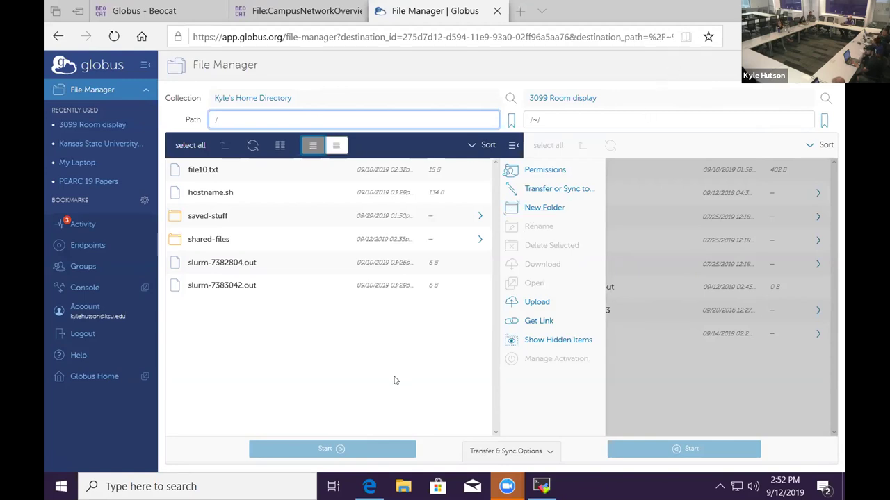
pyautogui.click(339, 415)
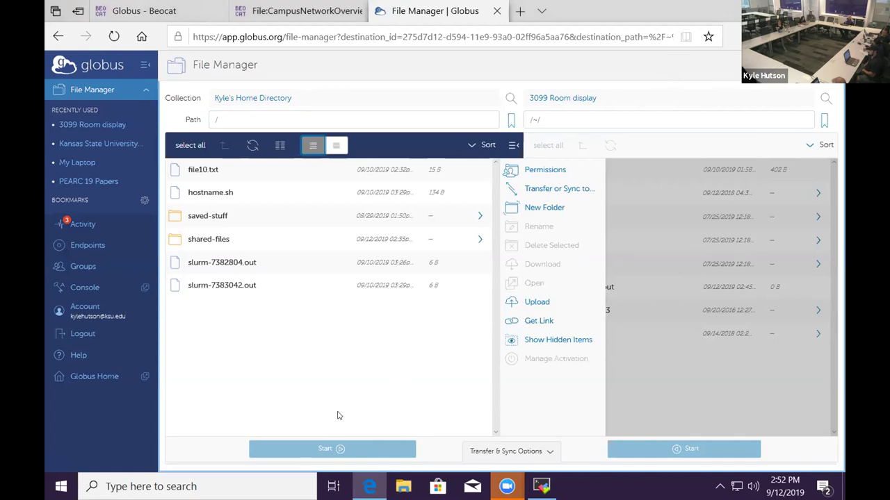
# - Create the group 'Beocat staff' with visibility limited to group members only
pyautogui.click(78, 271)
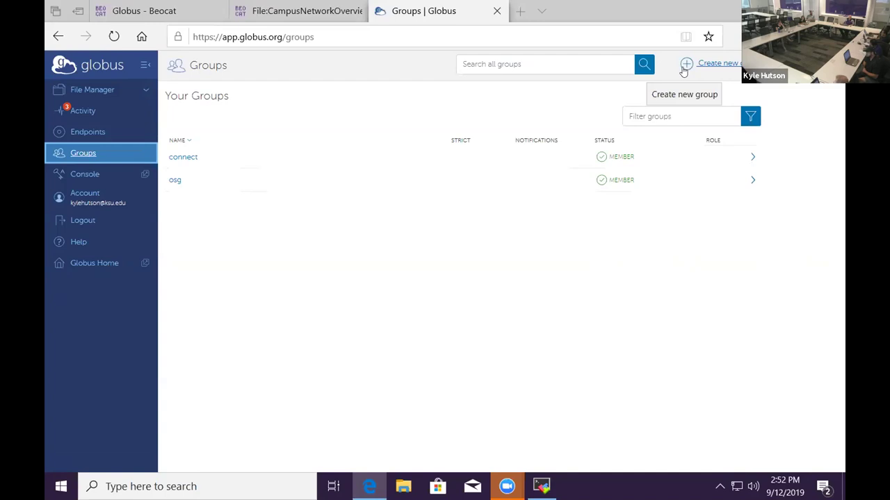
pyautogui.click(684, 70)
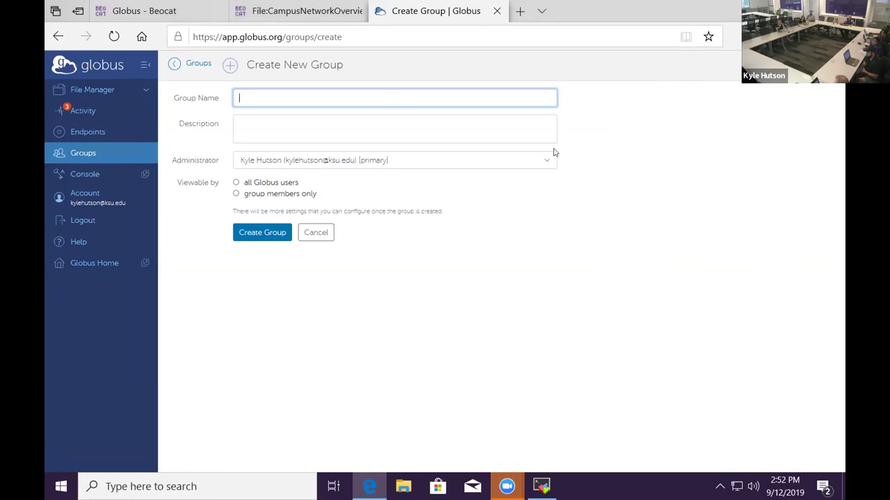
pyautogui.write('Beocat staff')
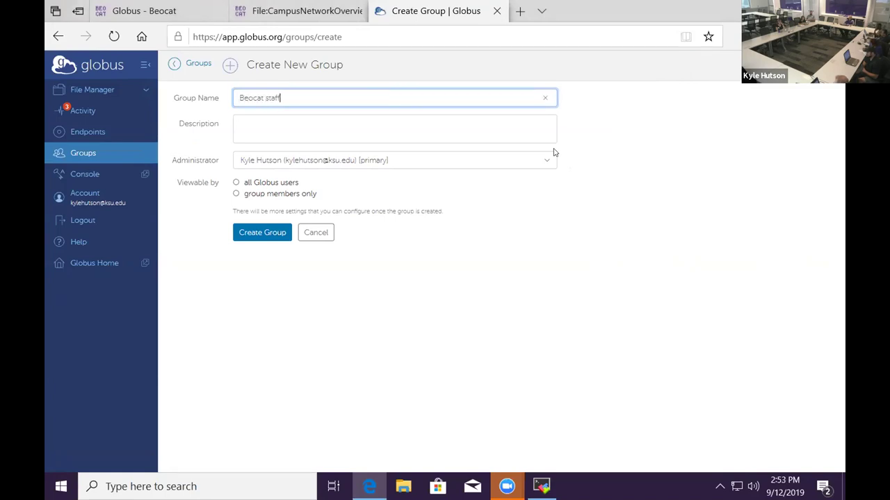
pyautogui.click(235, 194)
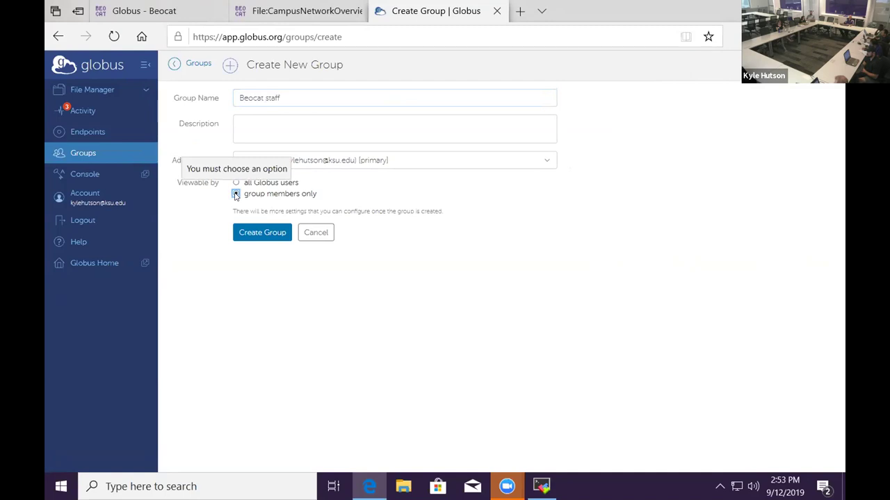
pyautogui.click(257, 237)
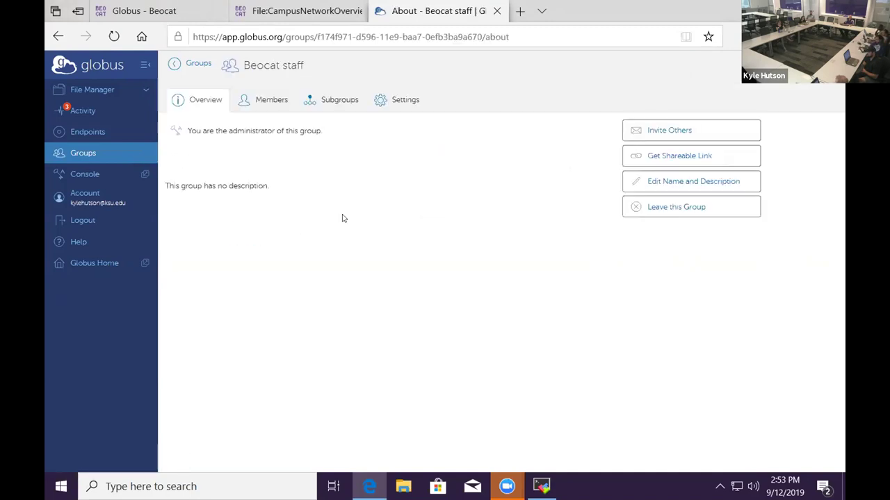
# - Invite a first colleague to Beocat staff by their ksu.edu e-mail address
pyautogui.click(662, 135)
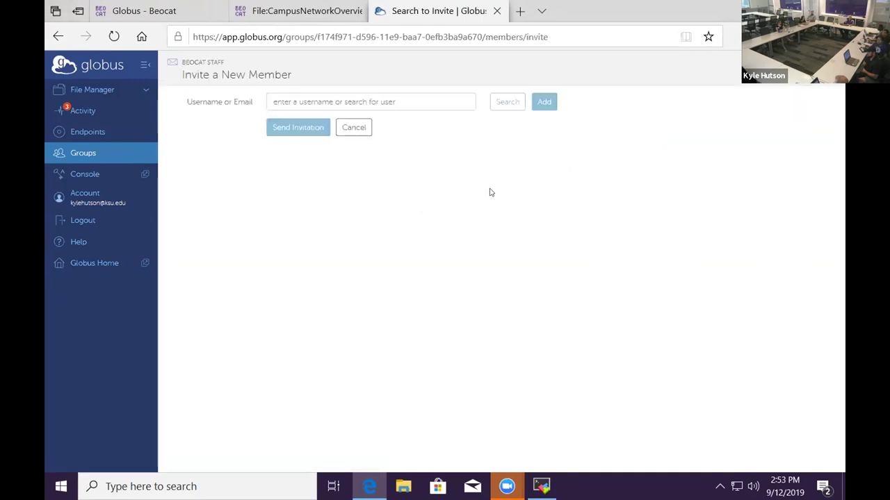
pyautogui.click(355, 100)
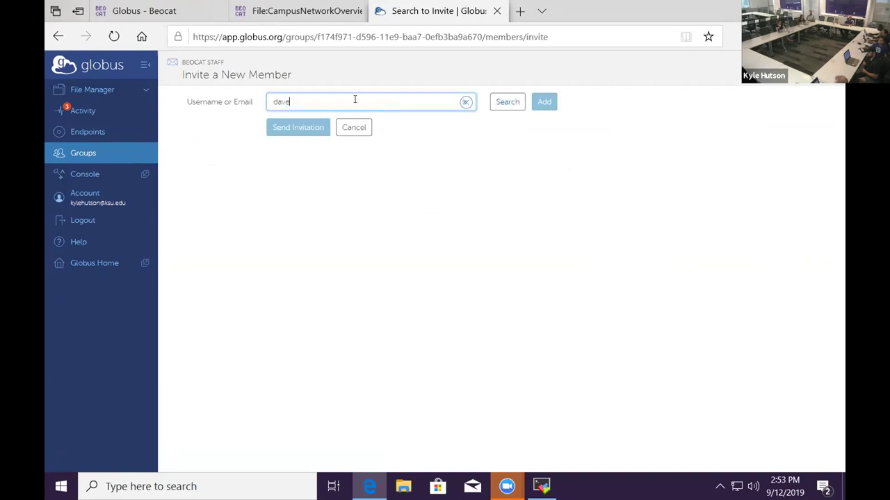
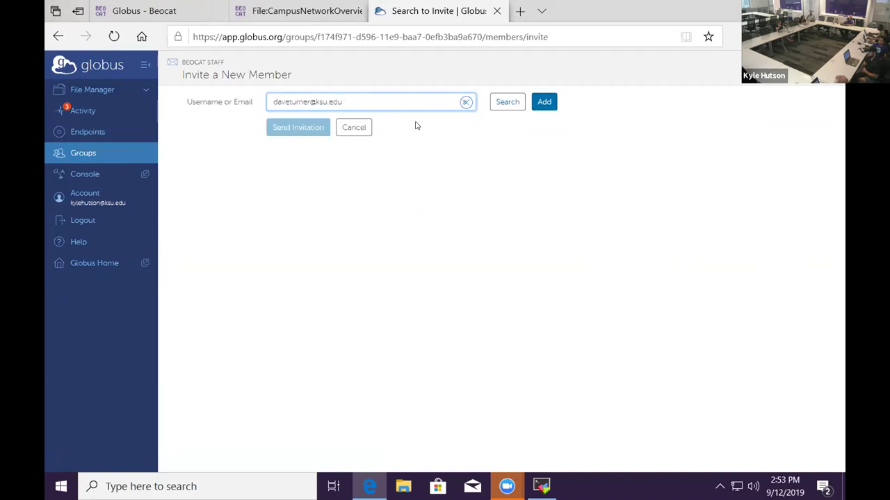
pyautogui.click(548, 111)
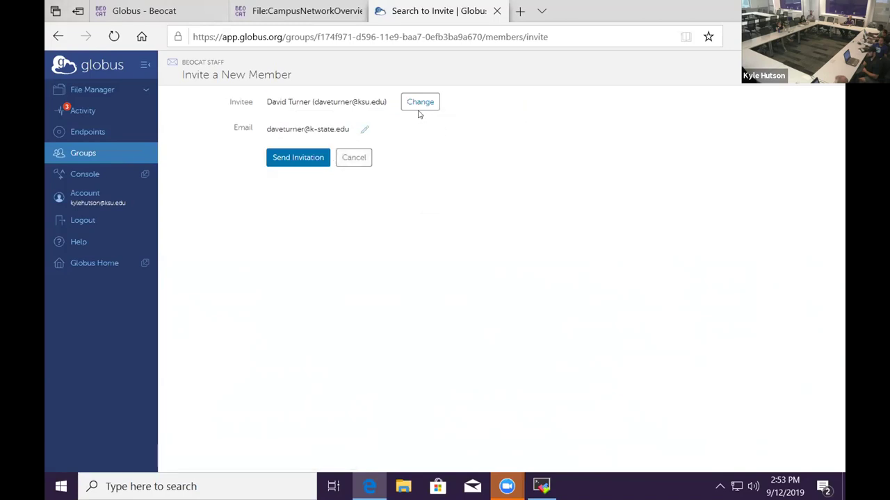
pyautogui.click(288, 162)
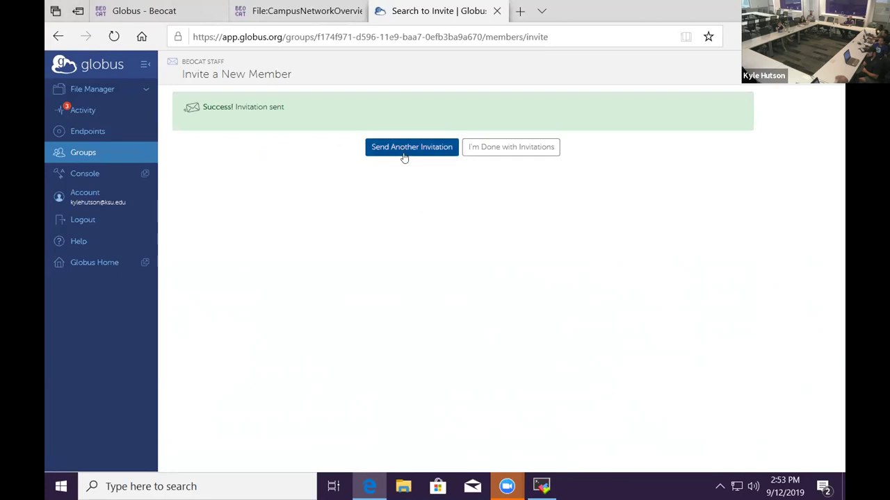
# - Invite a second colleague by their ksu.edu e-mail, then return to the Members list
pyautogui.click(404, 156)
pyautogui.click(381, 102)
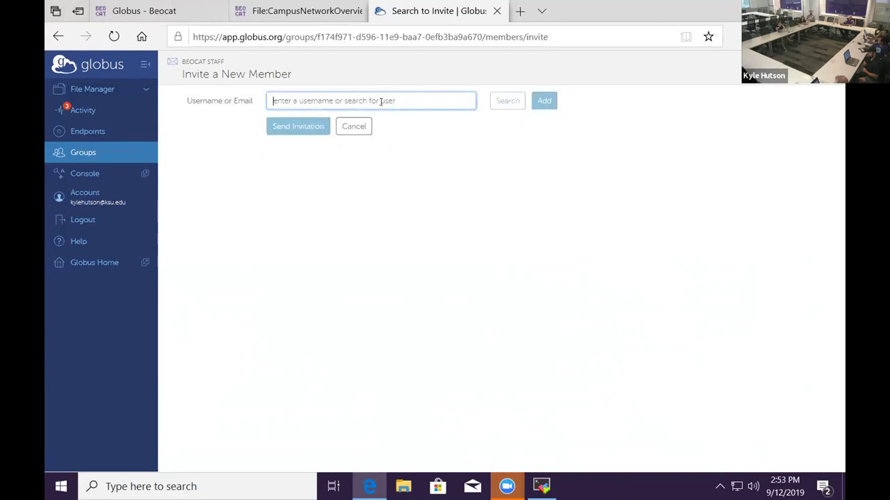
pyautogui.write('adm')
pyautogui.press('BackSpace')
pyautogui.press('BackSpace')
pyautogui.press('BackSpace')
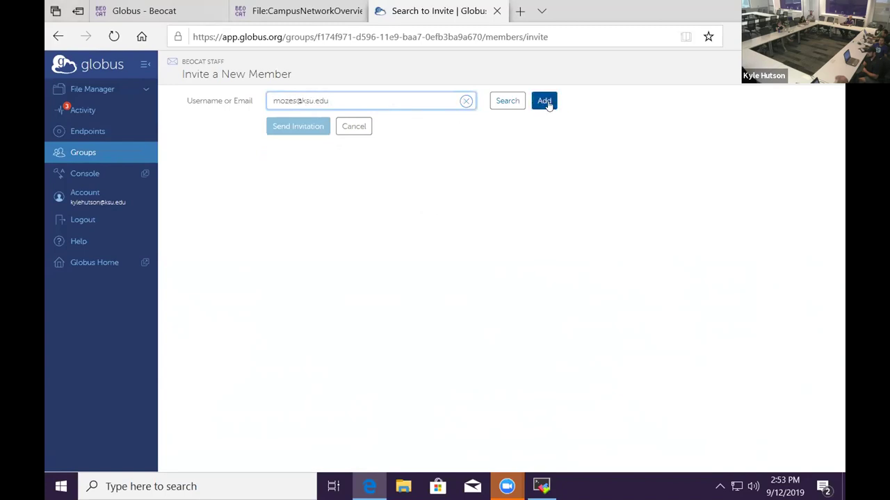
pyautogui.click(543, 103)
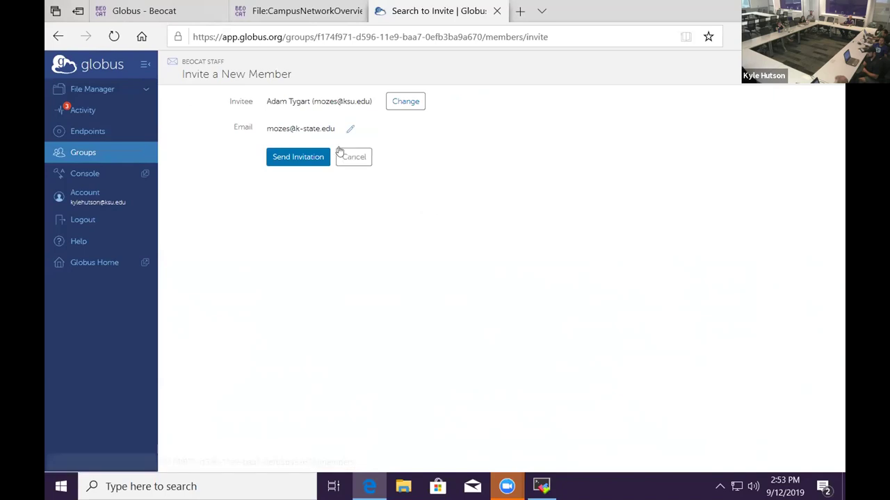
pyautogui.click(290, 158)
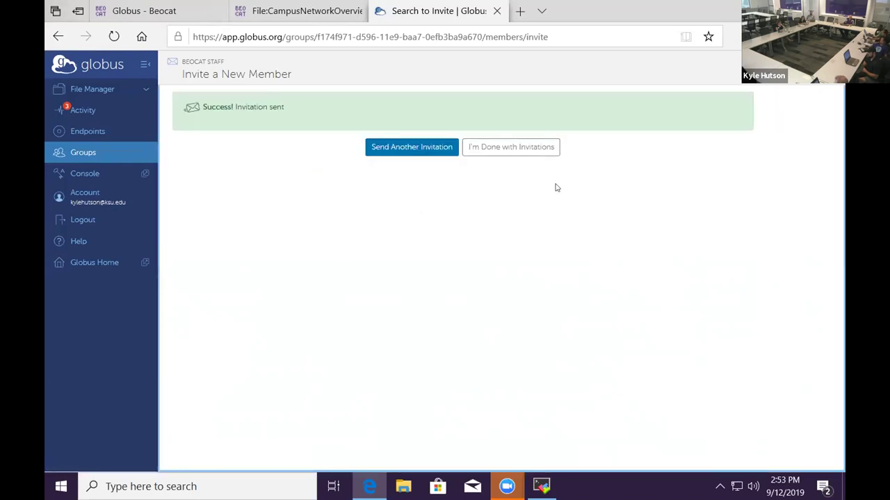
pyautogui.click(517, 147)
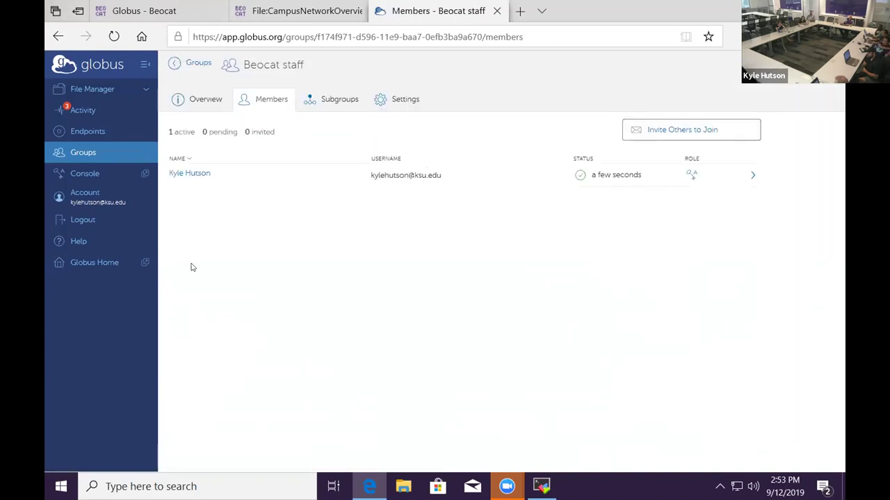
# - Search all endpoints for 'beocat', open the fiona endpoint and view its Collections
pyautogui.click(87, 131)
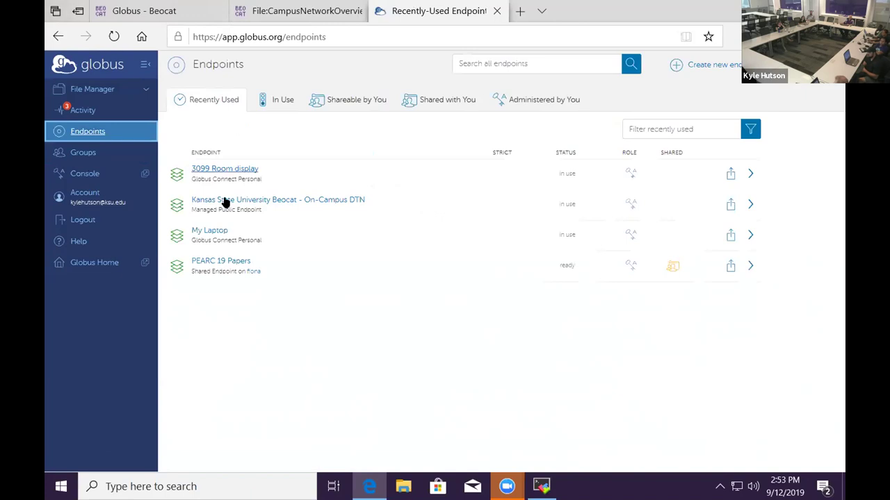
pyautogui.click(460, 63)
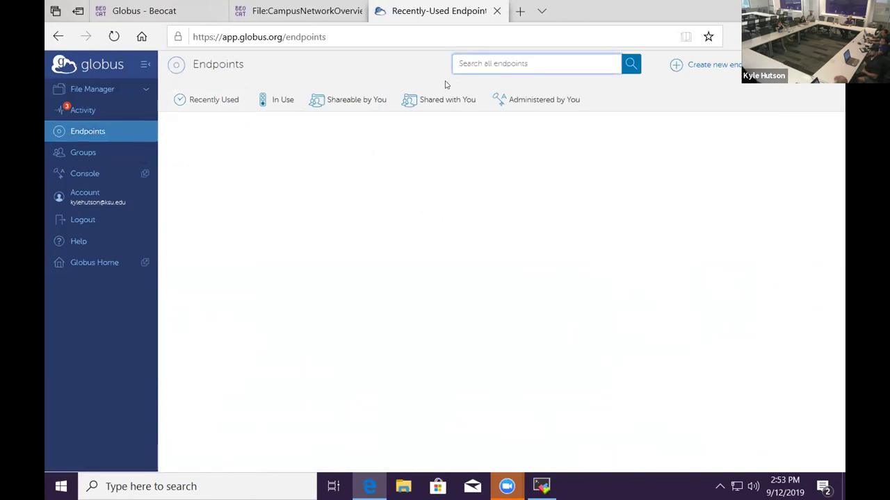
pyautogui.write('bewocat')
pyautogui.press('BackSpace')
pyautogui.press('BackSpace')
pyautogui.press('BackSpace')
pyautogui.write('ocat')
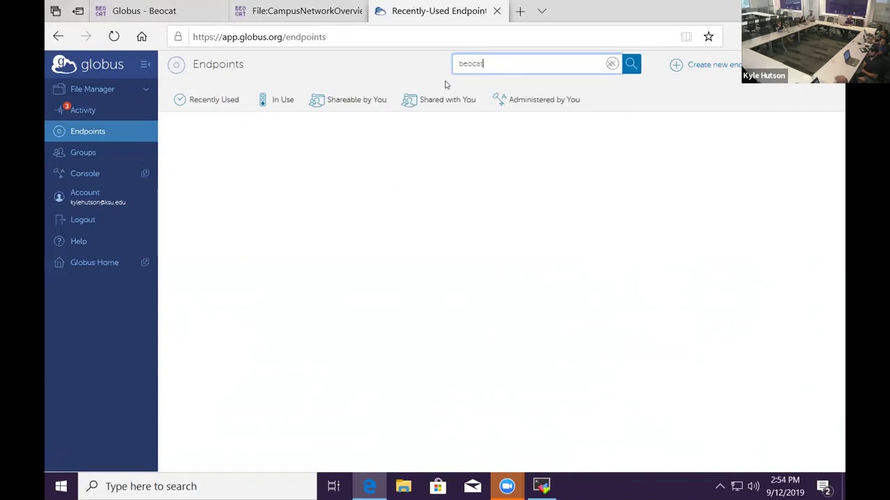
pyautogui.press('Return')
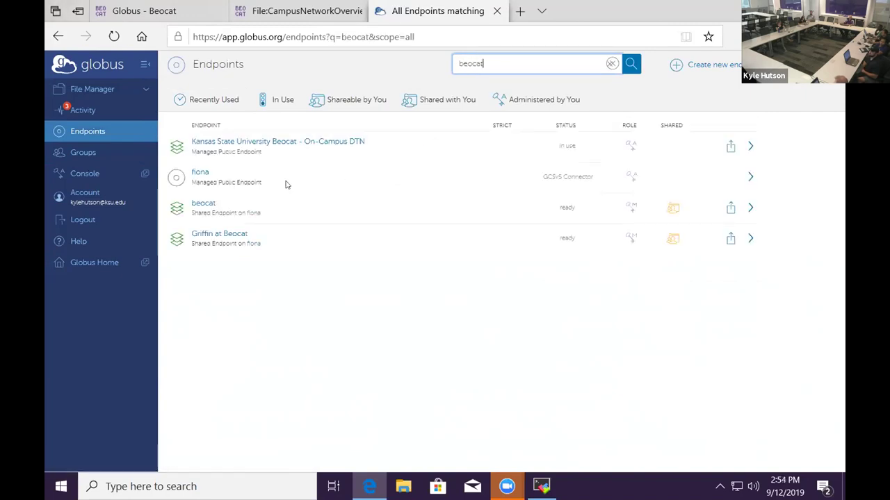
pyautogui.click(201, 173)
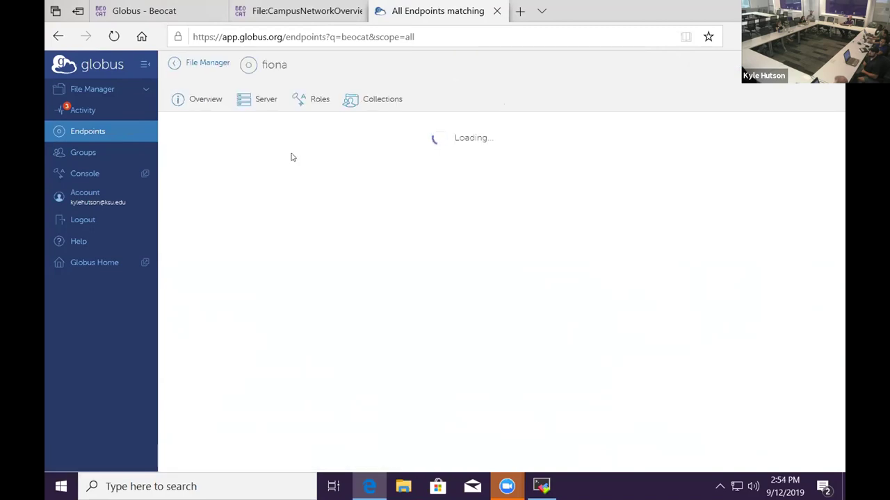
pyautogui.click(364, 100)
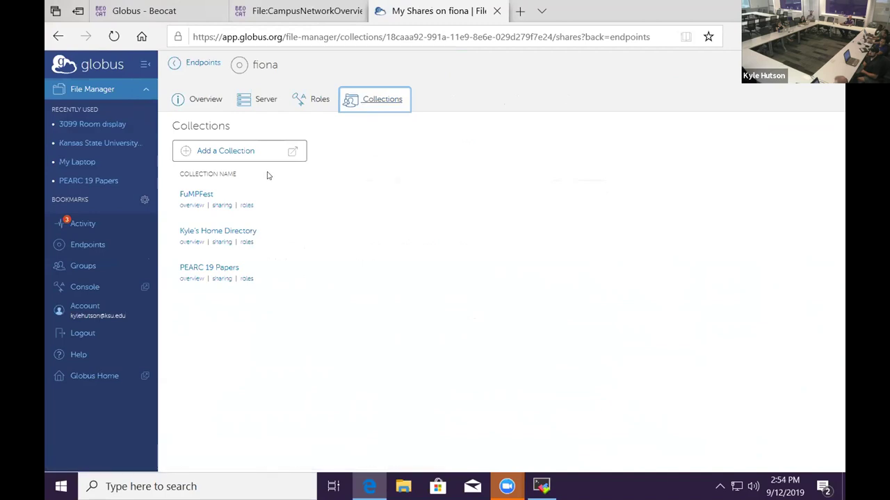
# - Add a guest collection and begin its Base Directory as the /homes suggestion followed by '/sh'
pyautogui.click(254, 155)
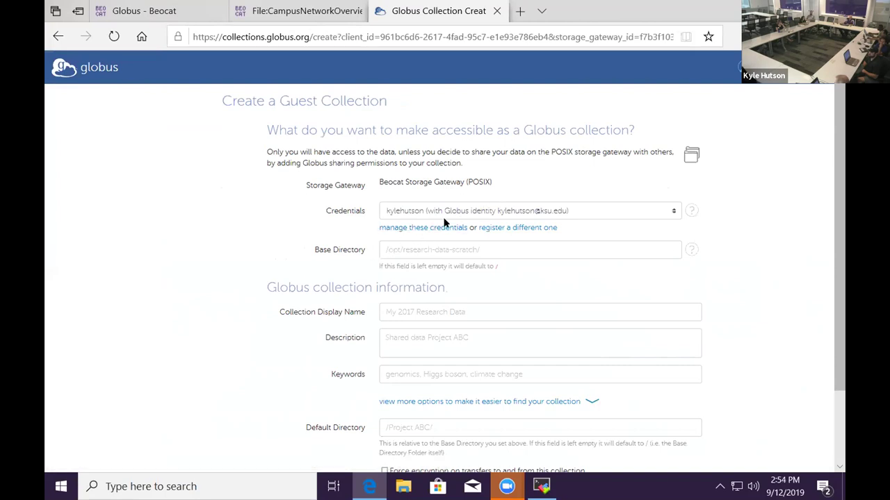
pyautogui.click(514, 252)
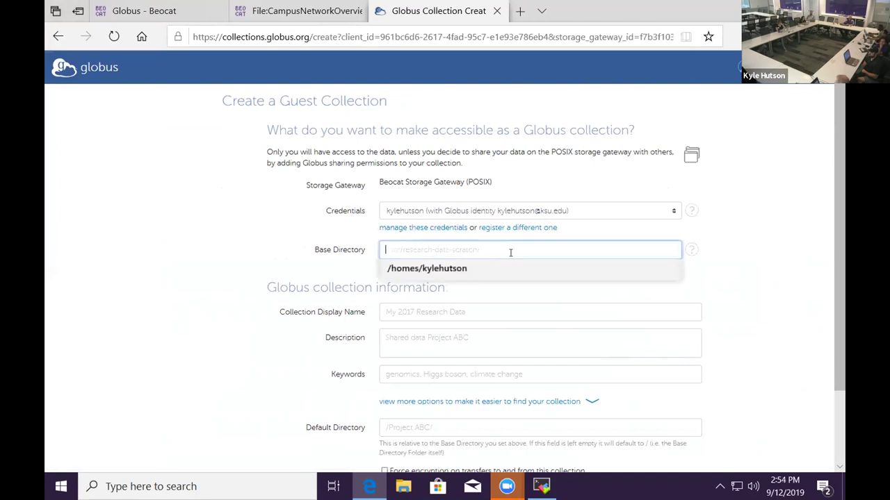
pyautogui.click(483, 271)
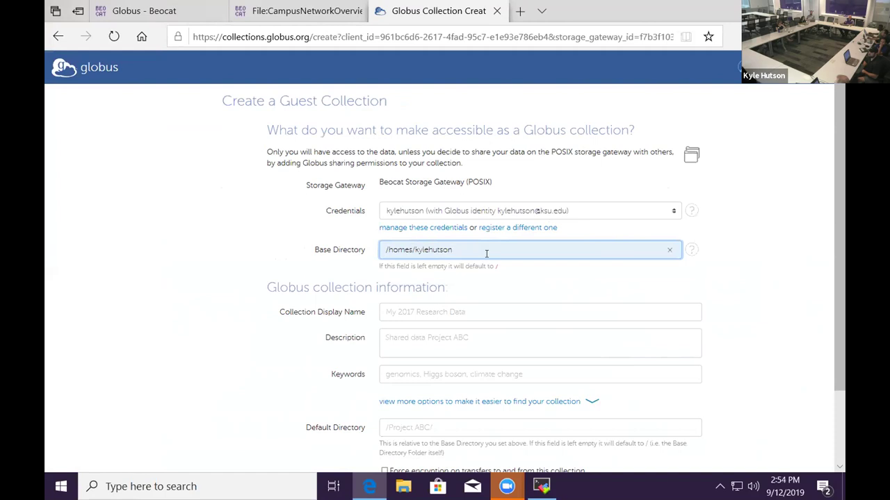
pyautogui.write('/')
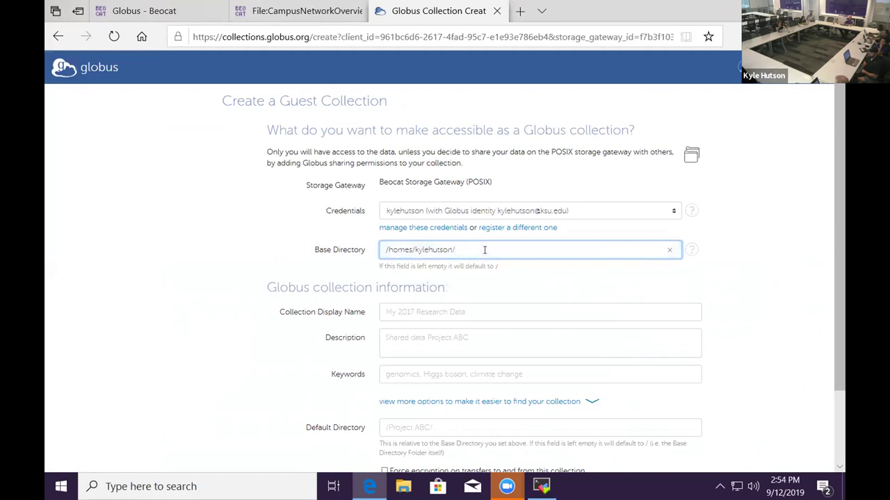
pyautogui.write('shared')
pyautogui.click(541, 487)
# - Run ls to confirm the shared-files folder, then finish the Base Directory as shared-files
pyautogui.write('ls')
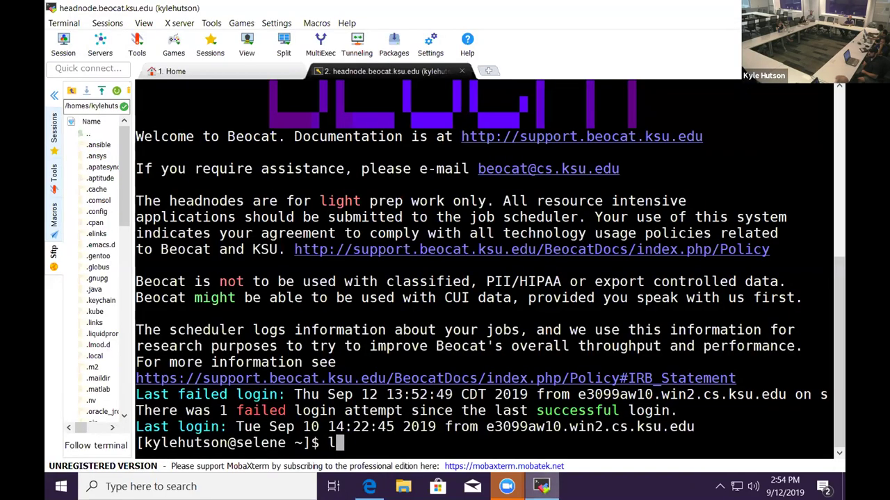
pyautogui.press('Return')
pyautogui.hotkey('alt', 'Tab')
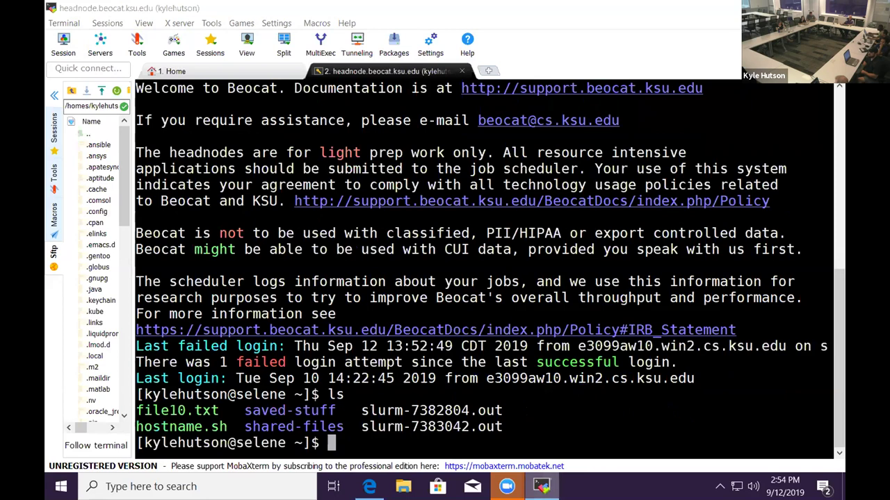
pyautogui.write('files')
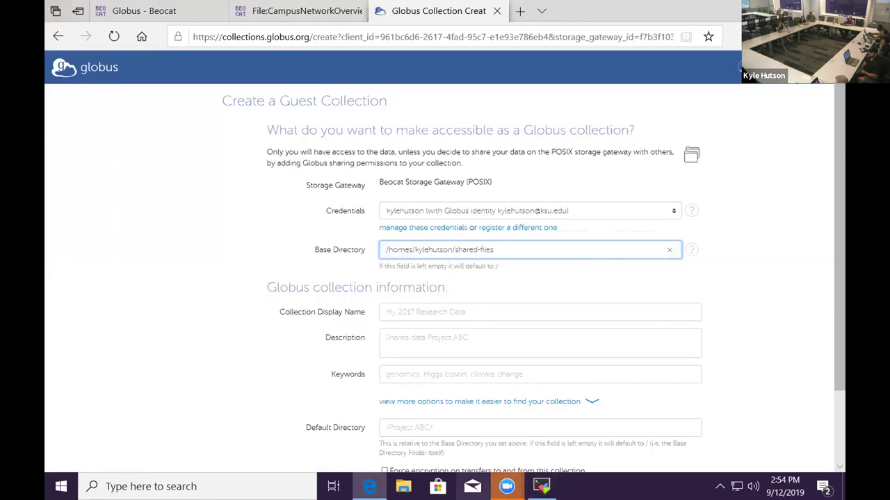
# - Enter 'Demo for Groups' as the Collection Display Name and create the collection
pyautogui.click(552, 315)
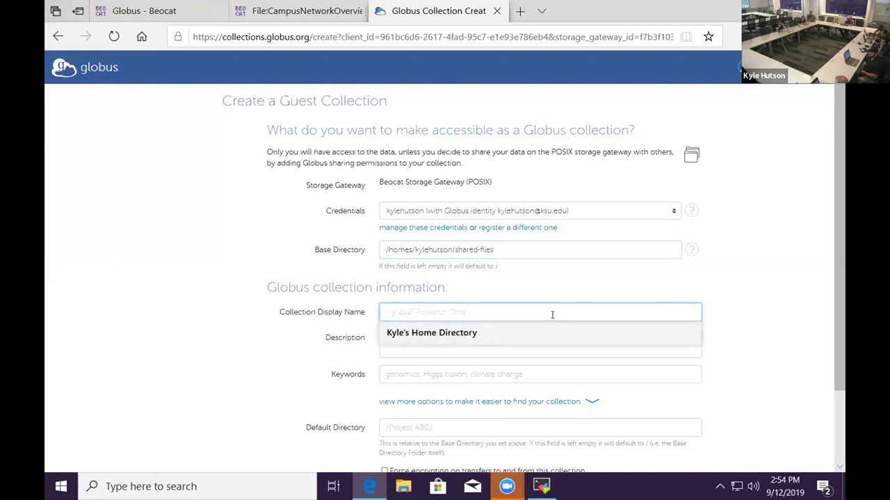
pyautogui.write('Demo')
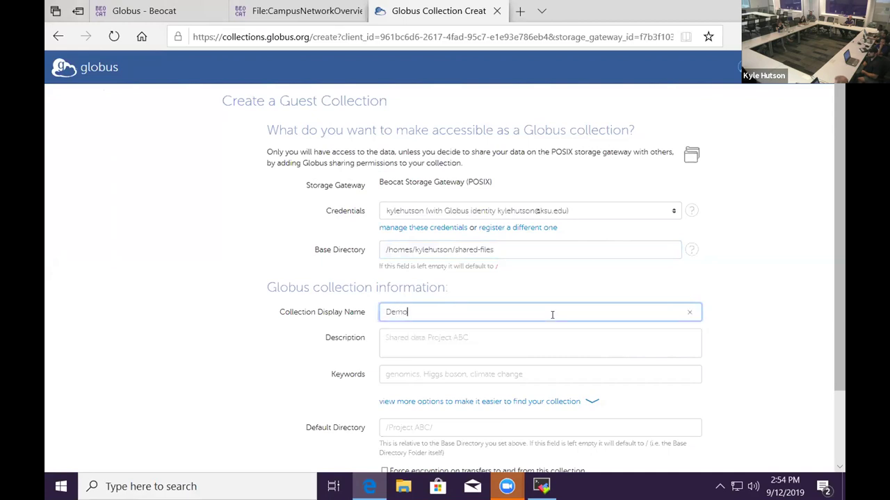
pyautogui.write(' for G')
pyautogui.press('Menu')
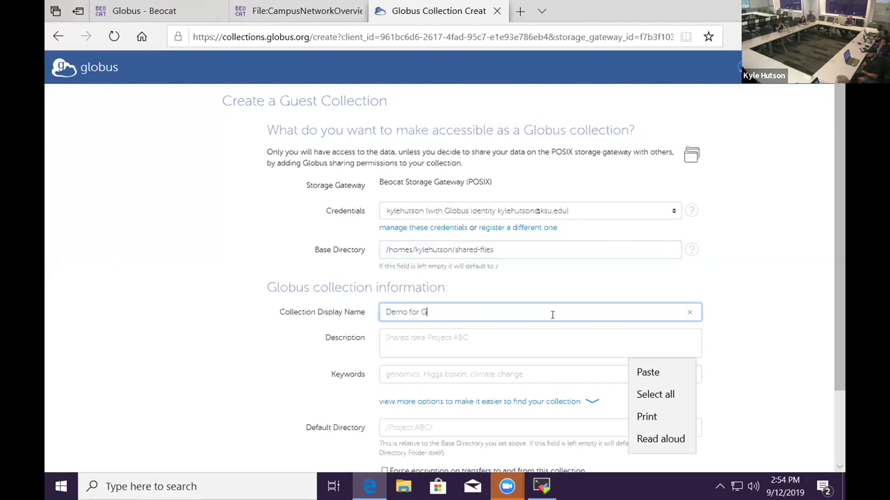
pyautogui.press('Escape')
pyautogui.write('roups')
pyautogui.scroll(-3, 566, 352)
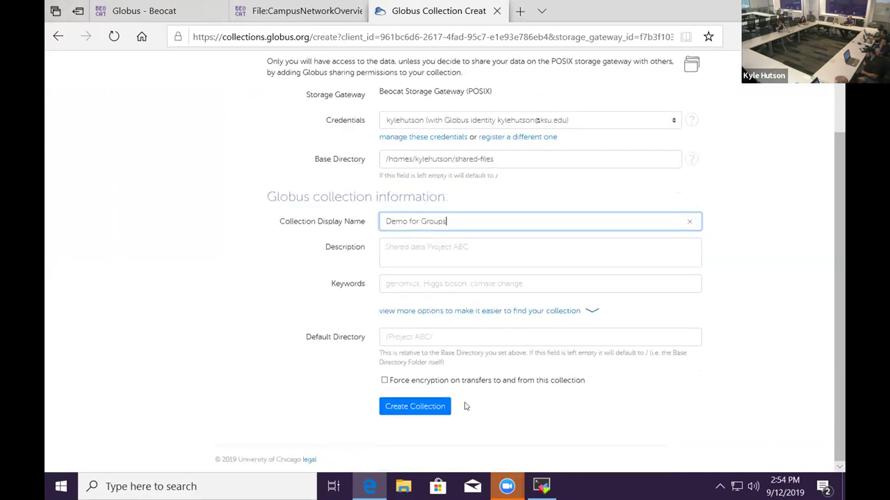
pyautogui.click(411, 412)
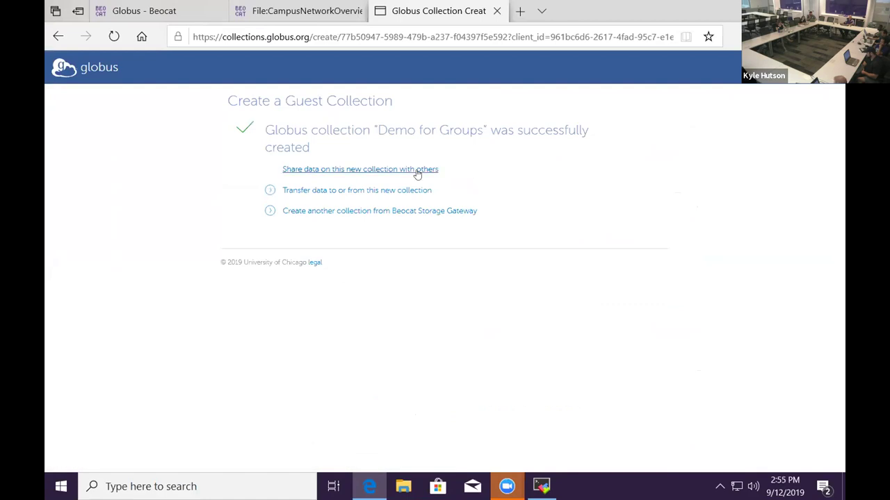
pyautogui.click(408, 170)
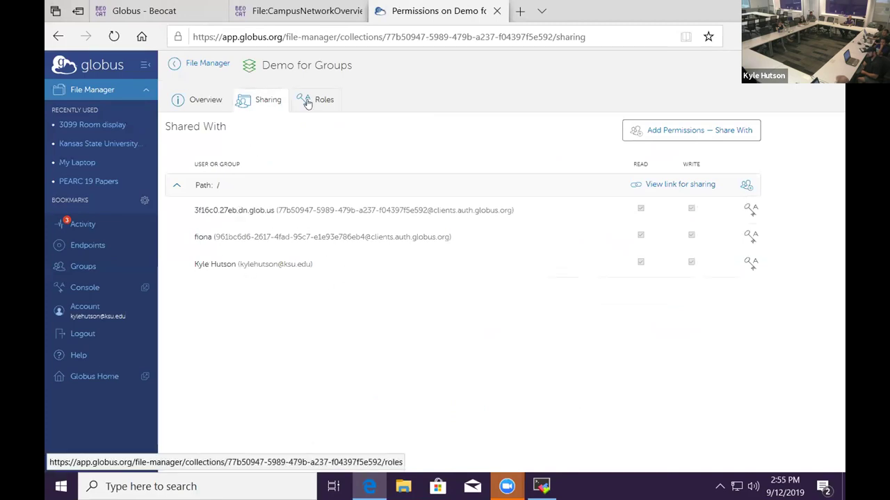
pyautogui.click(660, 139)
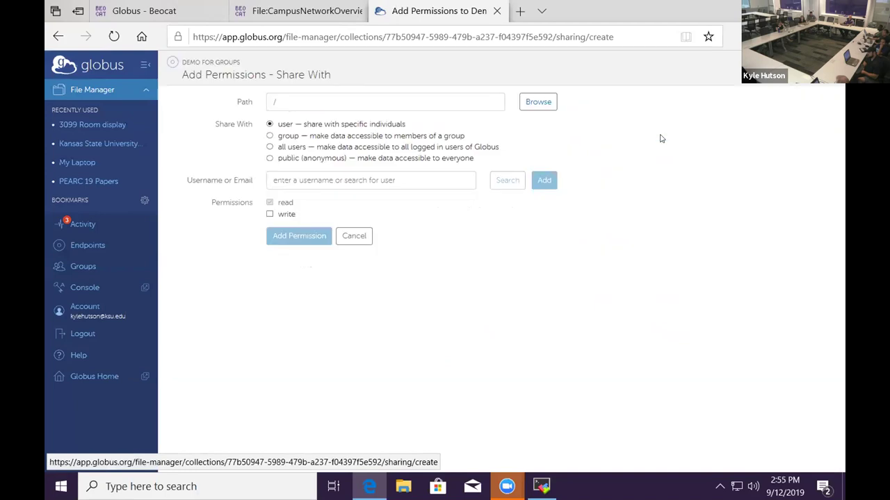
pyautogui.click(310, 137)
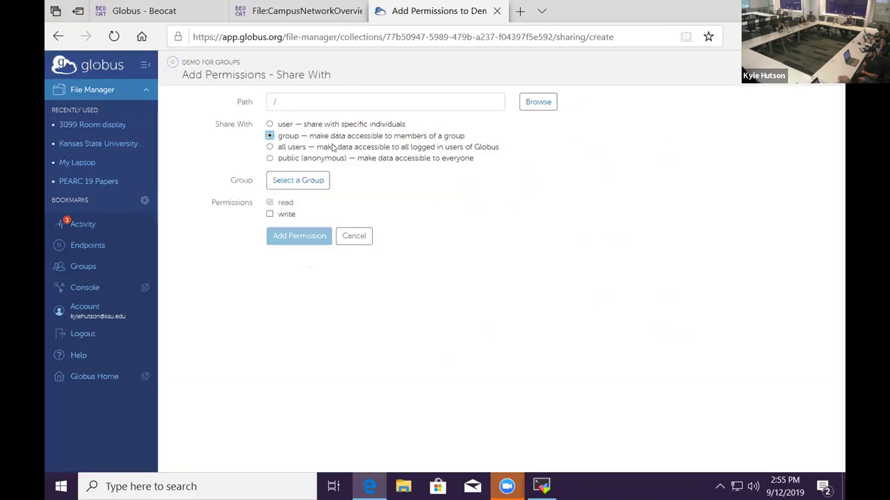
pyautogui.click(298, 181)
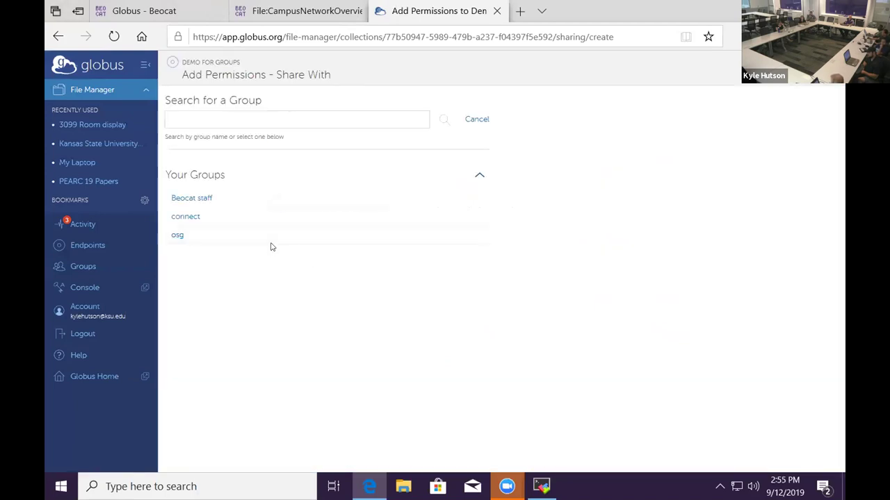
pyautogui.click(194, 198)
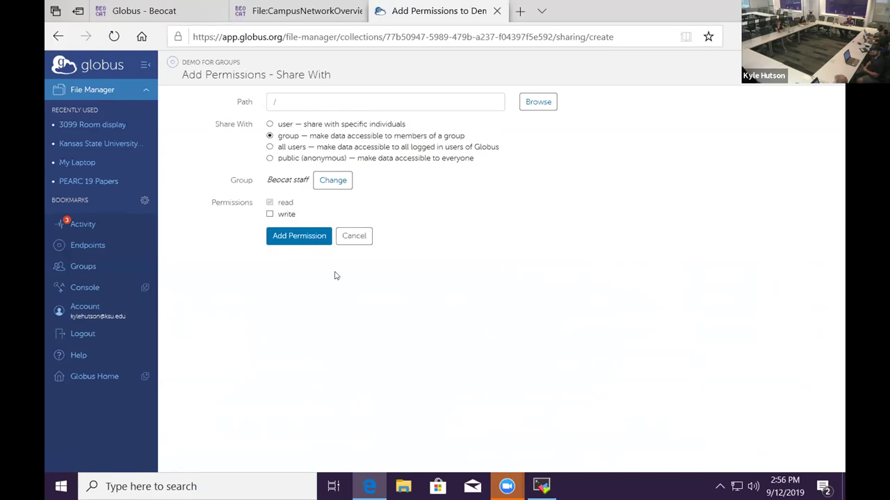
pyautogui.click(352, 240)
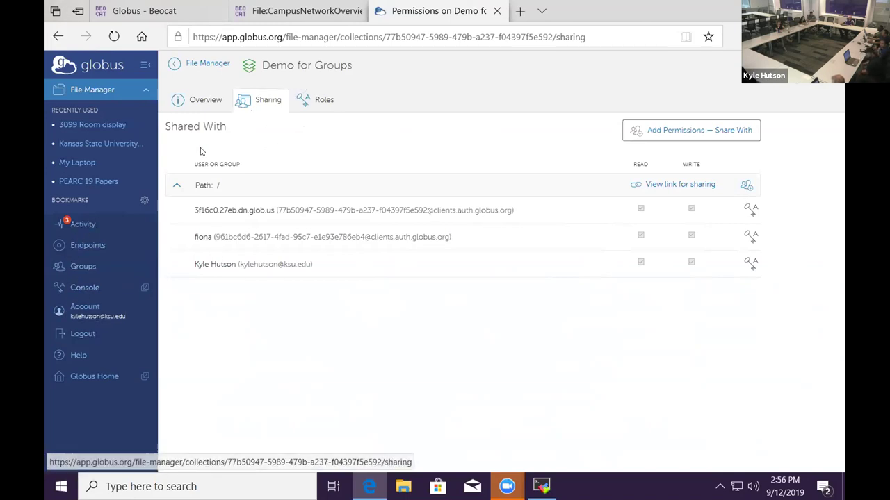
# - Delete the Demo for Groups endpoint from its Overview page and confirm the deletion
pyautogui.click(209, 104)
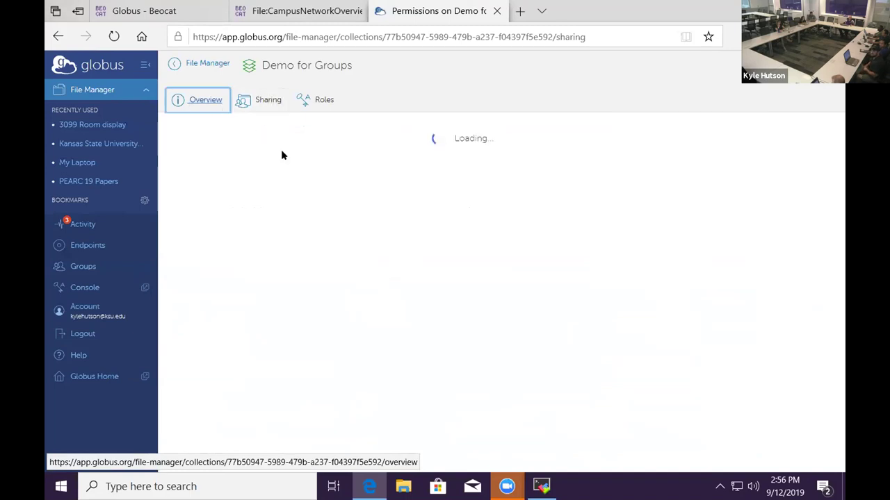
pyautogui.click(653, 181)
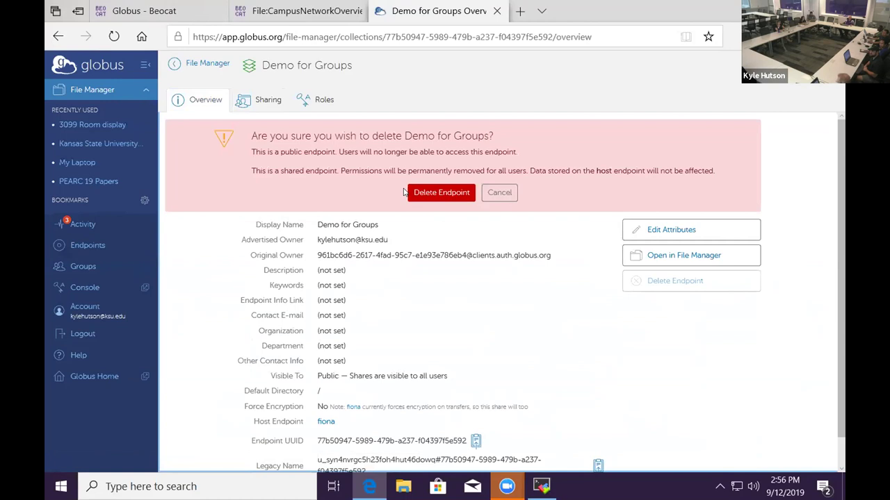
pyautogui.click(416, 194)
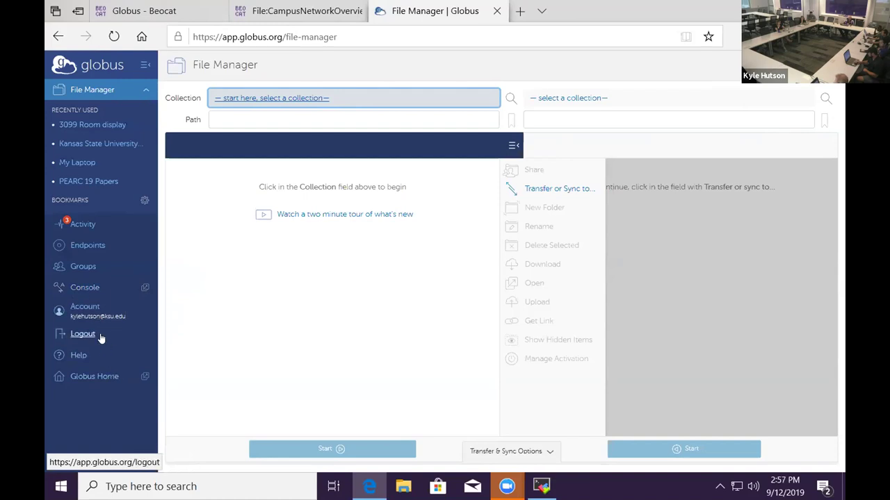
# - Check the Activity page, then view the recently used Endpoints list
pyautogui.click(74, 231)
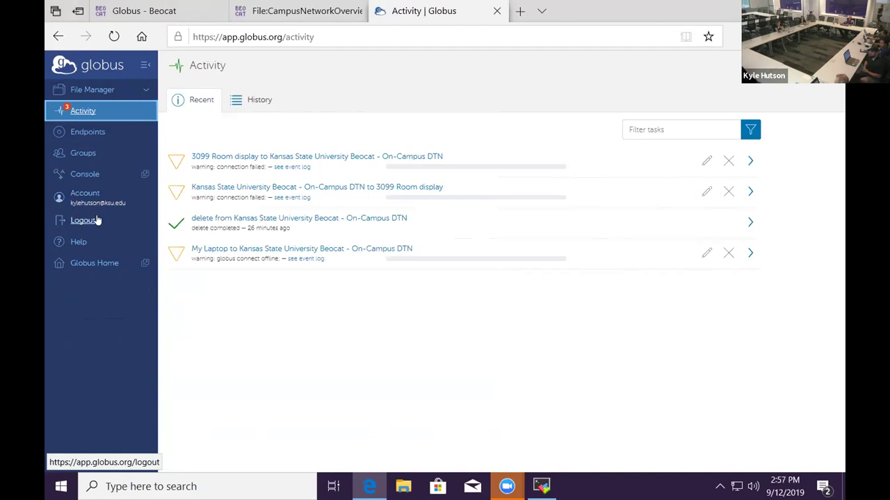
pyautogui.click(85, 134)
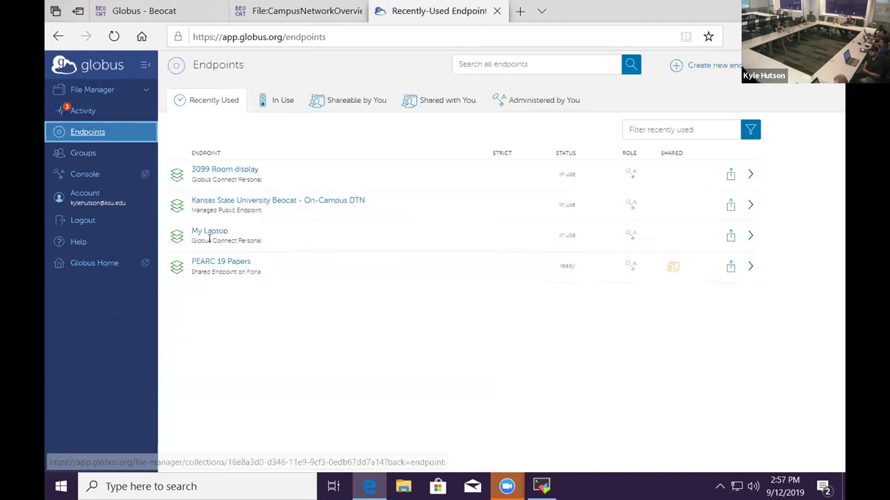
# - Delete the 3099 Room display endpoint and confirm its removal
pyautogui.click(229, 171)
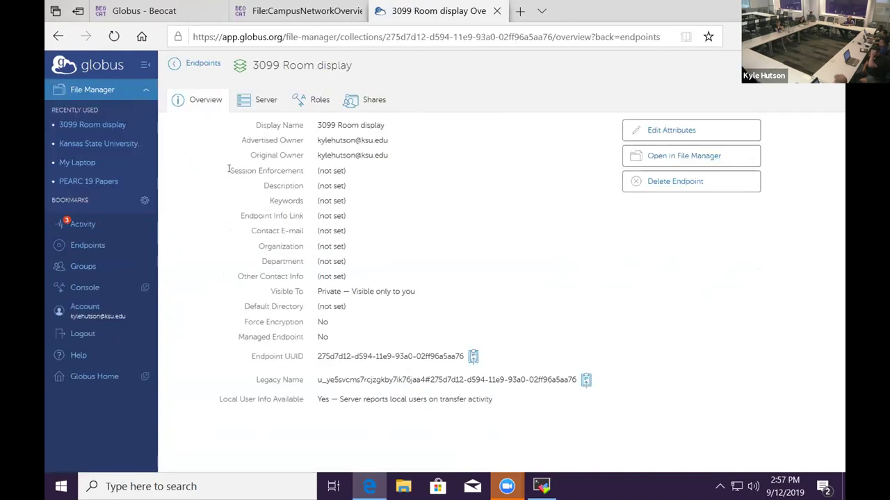
pyautogui.click(679, 184)
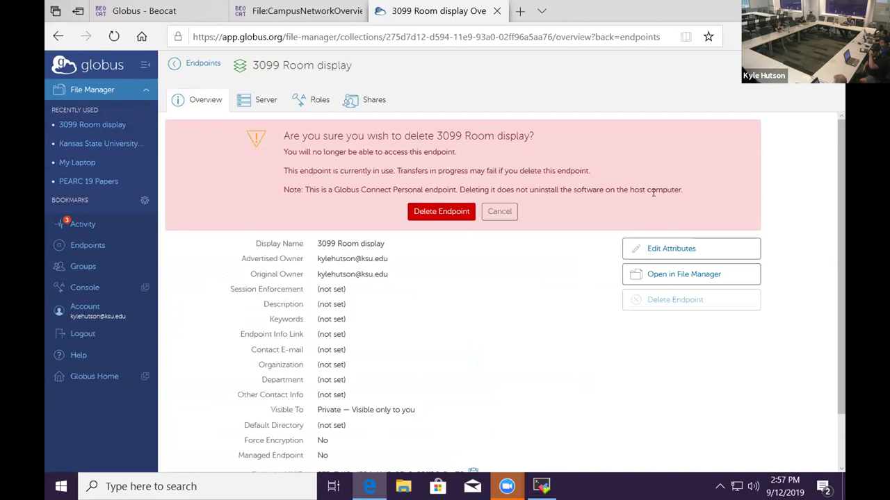
pyautogui.click(414, 212)
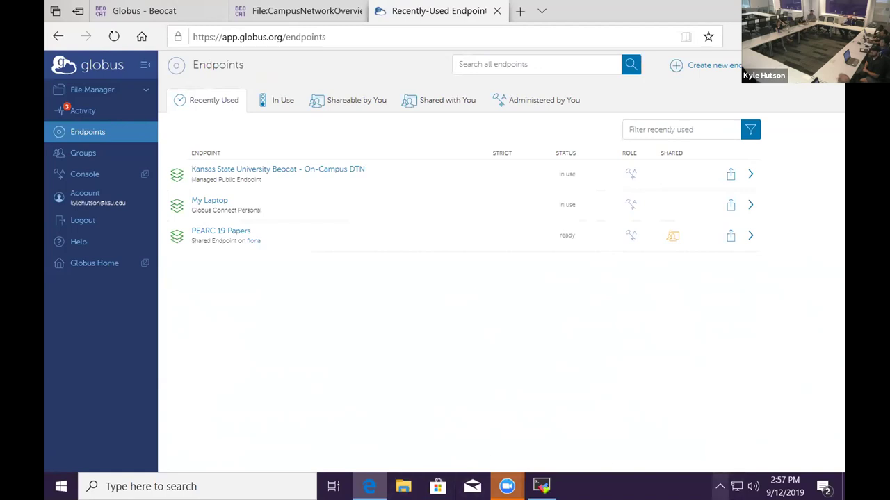
pyautogui.click(720, 486)
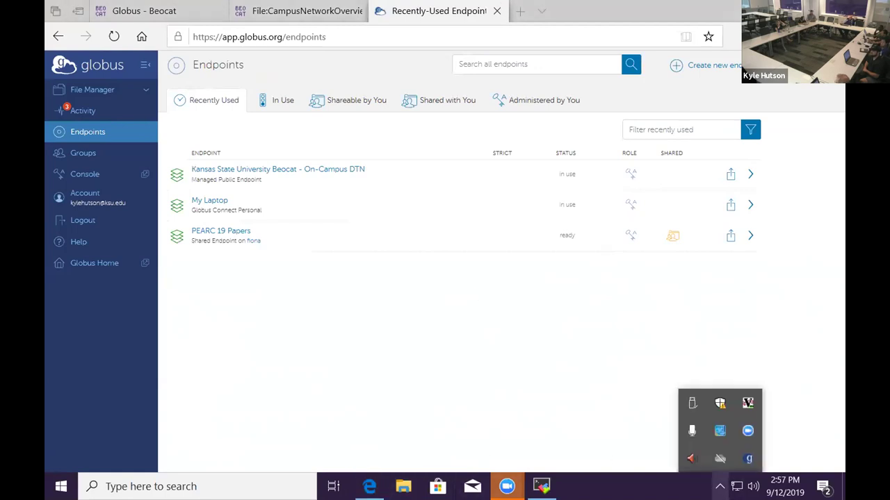
# - Quit Globus Connect Personal from its tray icon menu and close the tray overflow
pyautogui.rightClick(747, 459)
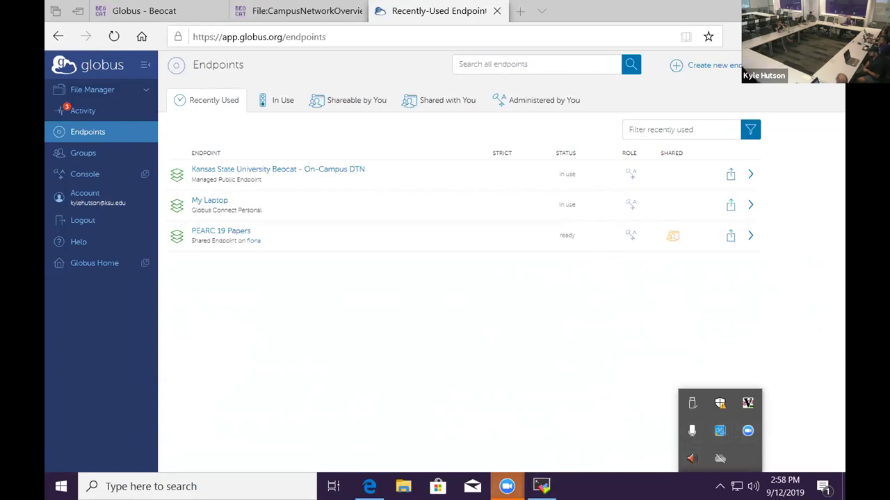
pyautogui.click(507, 487)
pyautogui.click(555, 423)
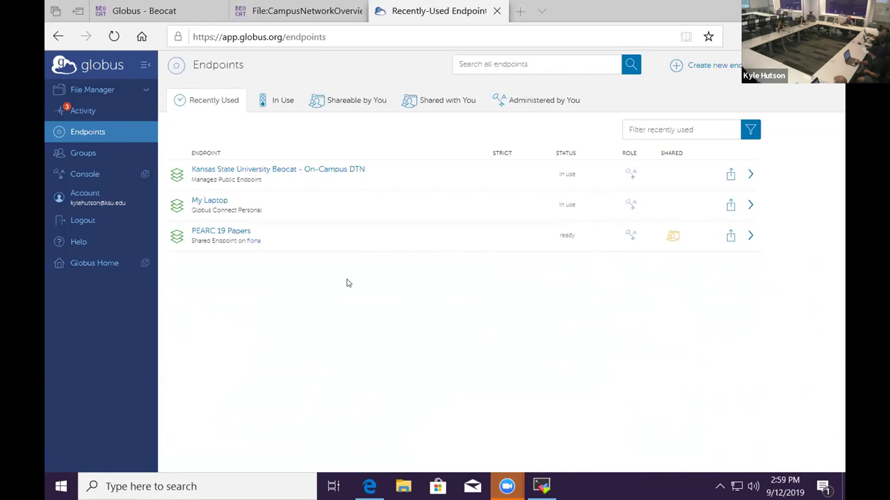
# - In the MobaXterm terminal, run df and then df -h, scrolling to the top of the output
pyautogui.click(535, 482)
pyautogui.write('df')
pyautogui.press('Return')
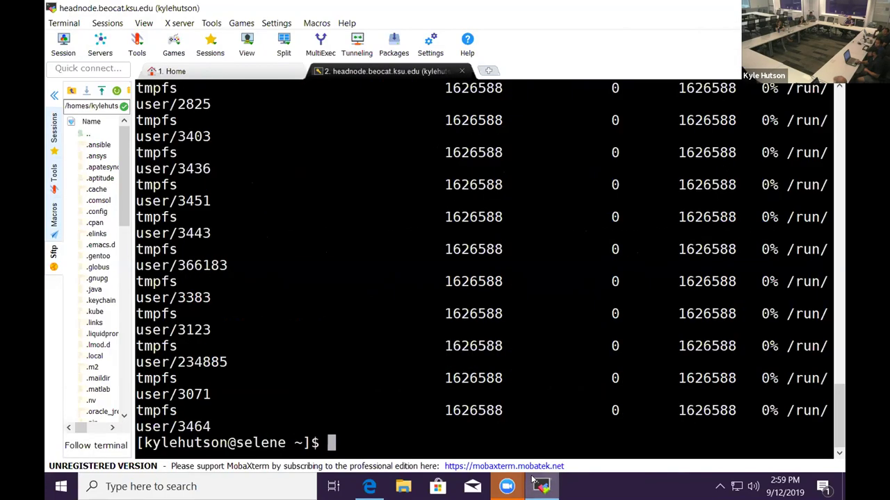
pyautogui.write('df -h')
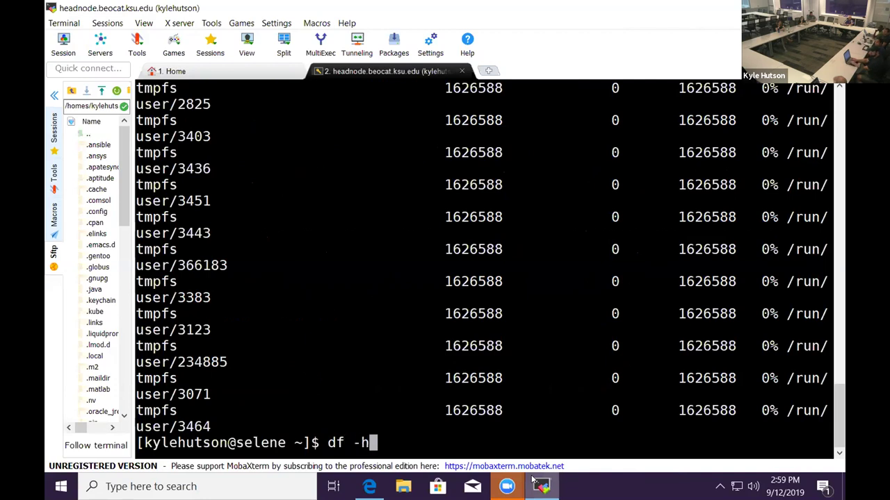
pyautogui.press('Return')
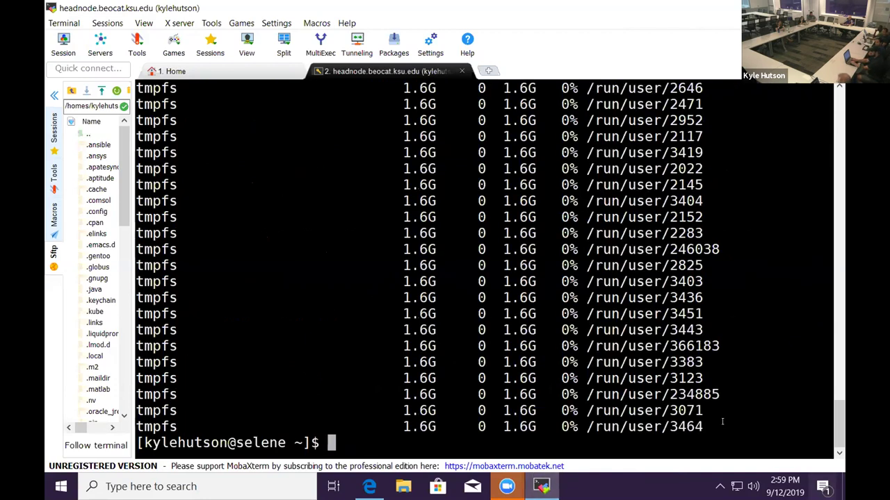
pyautogui.scroll(9, 349, 341)
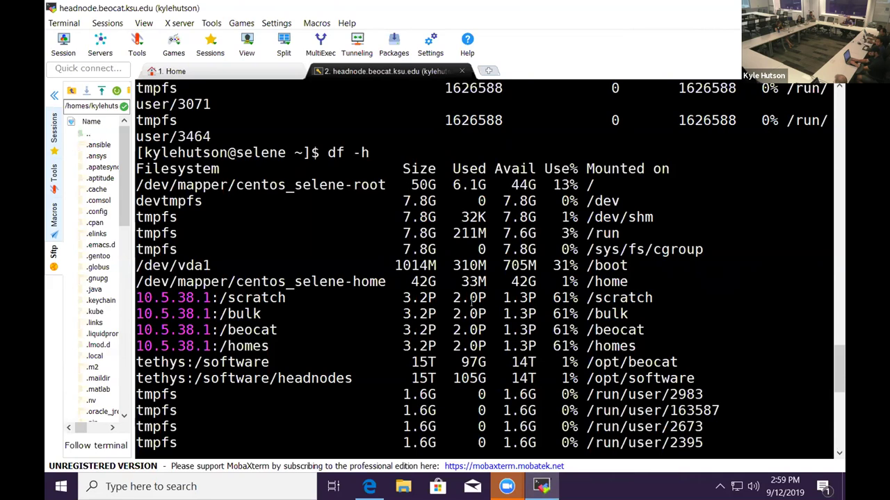
pyautogui.doubleClick(248, 346)
pyautogui.click(248, 347)
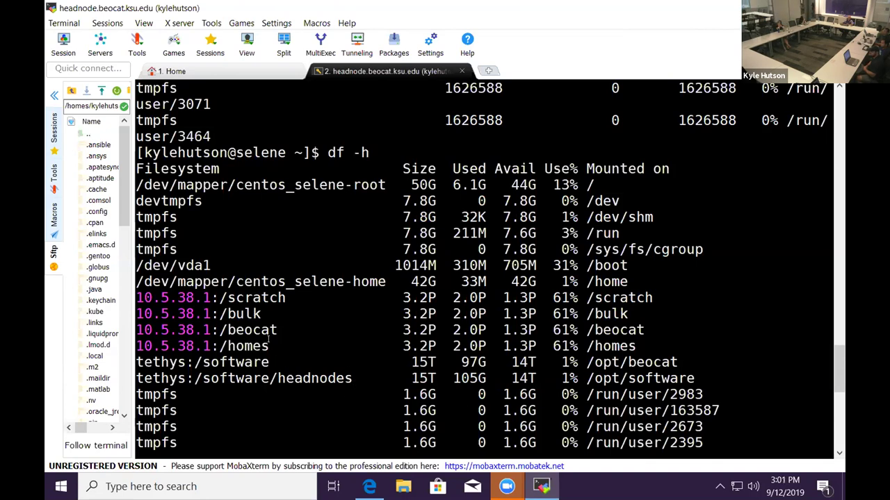
pyautogui.moveTo(278, 346); pyautogui.dragTo(136, 346)
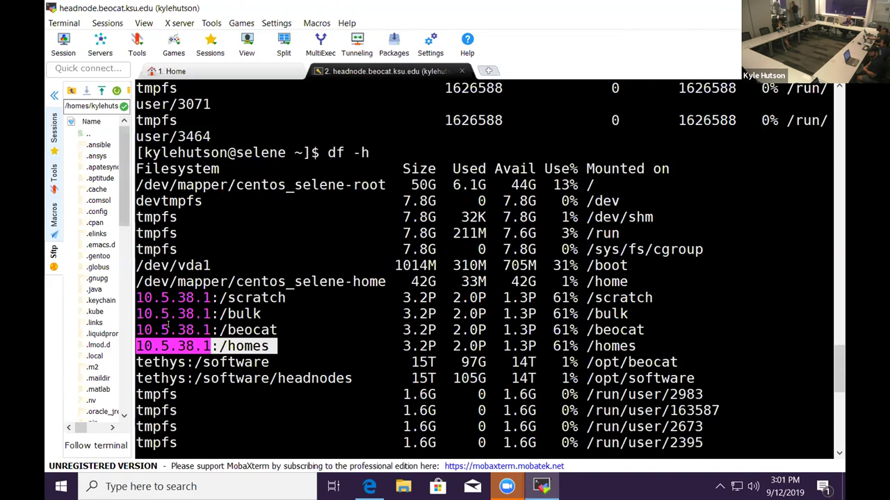
pyautogui.click(215, 313)
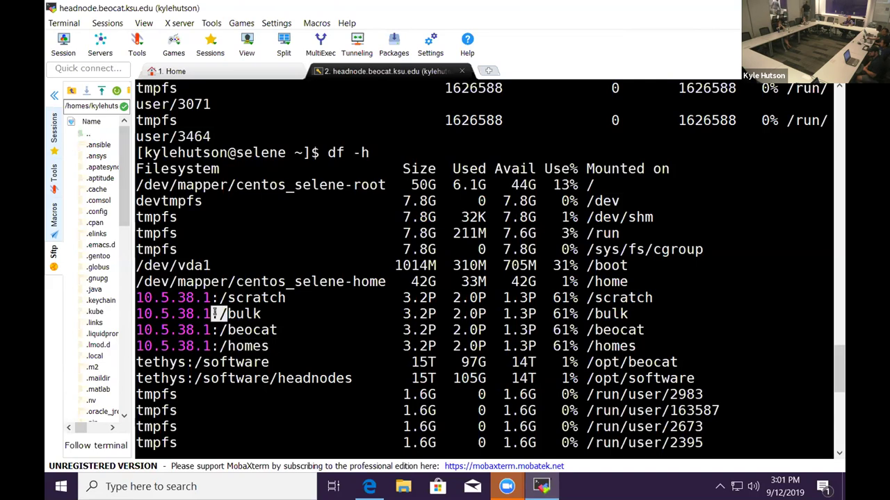
pyautogui.doubleClick(215, 313)
pyautogui.tripleClick(223, 298)
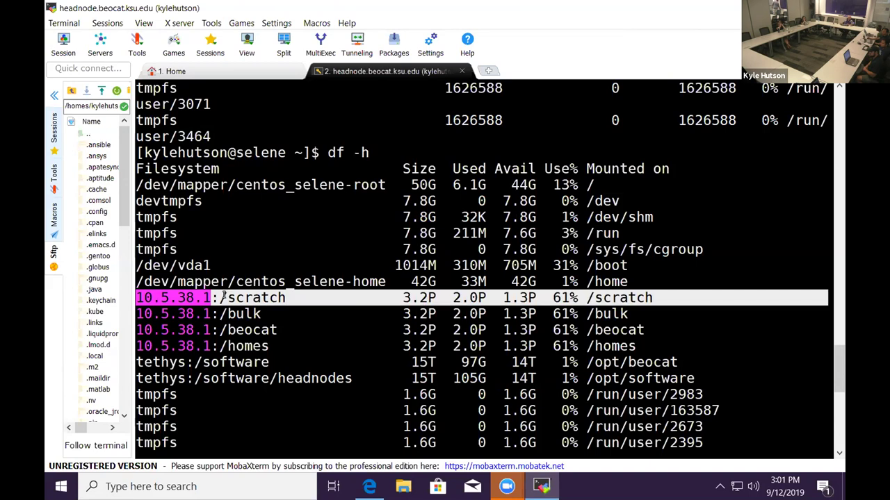
pyautogui.click(224, 297)
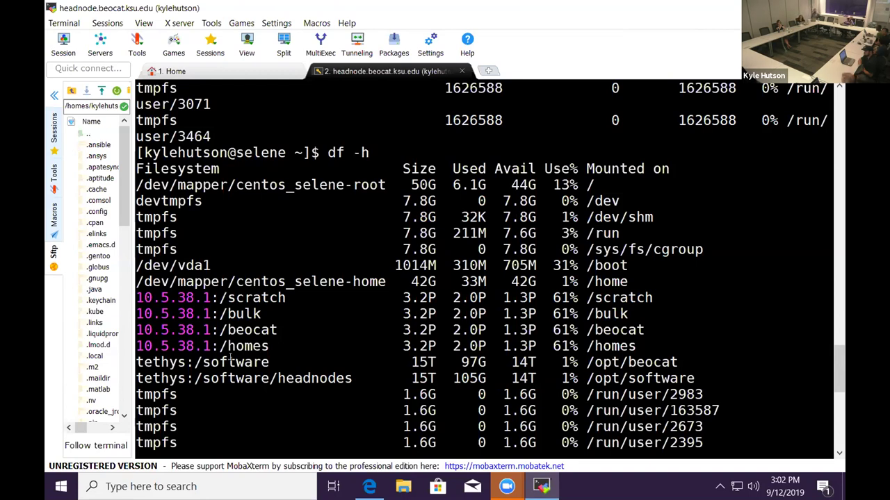
pyautogui.moveTo(274, 345); pyautogui.dragTo(134, 345)
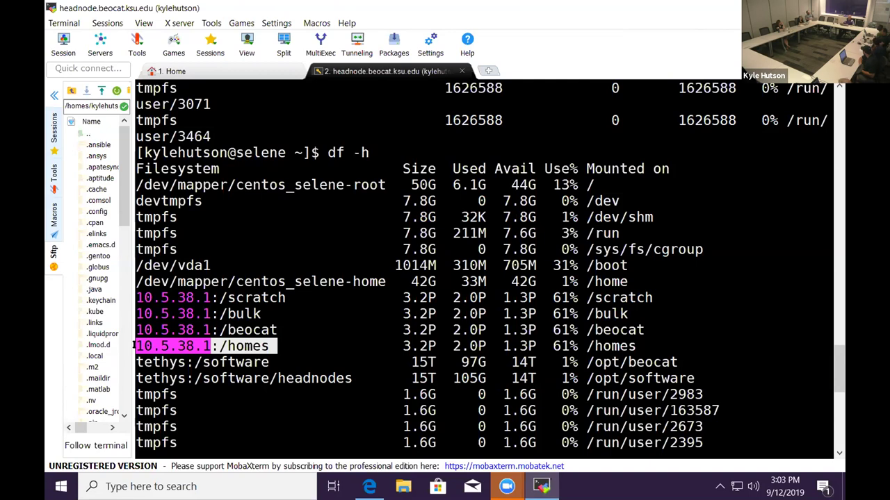
pyautogui.moveTo(266, 314); pyautogui.dragTo(136, 313)
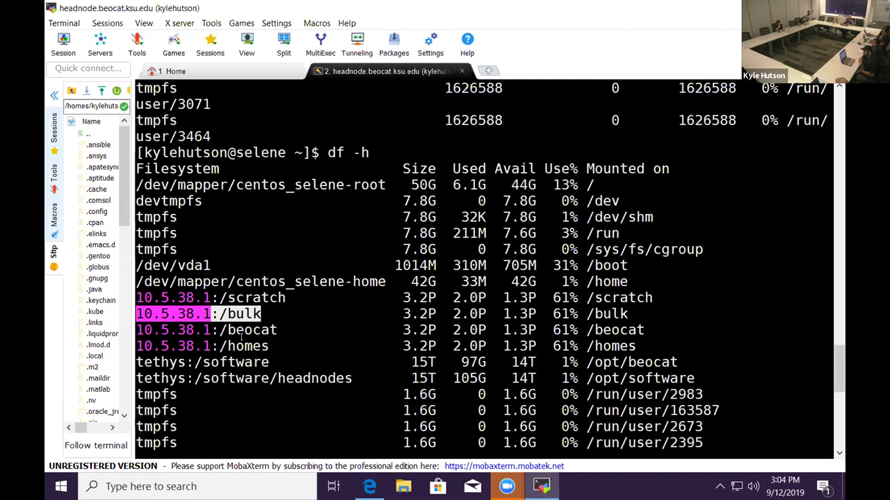
pyautogui.tripleClick(247, 341)
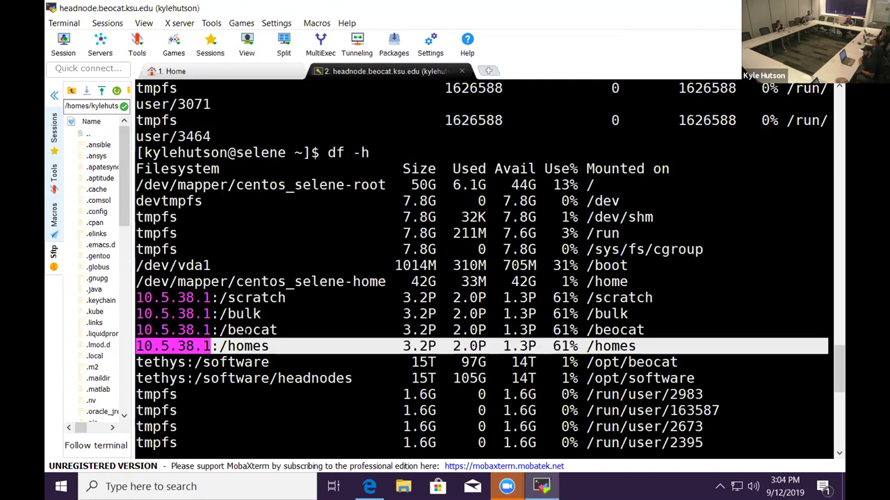
pyautogui.click(246, 333)
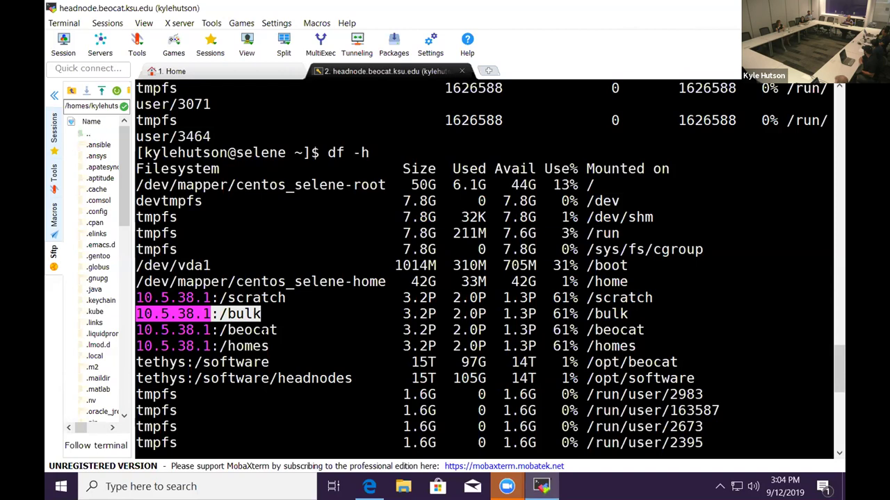
pyautogui.doubleClick(248, 345)
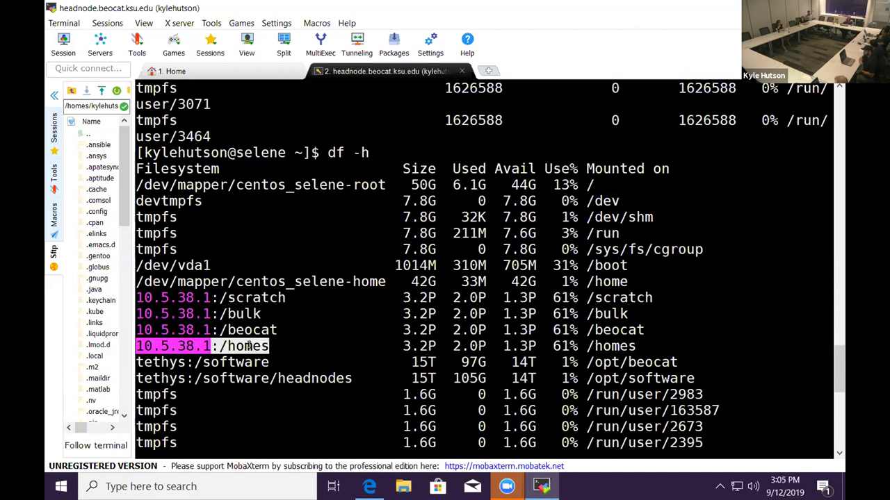
pyautogui.click(248, 345)
pyautogui.click(248, 346)
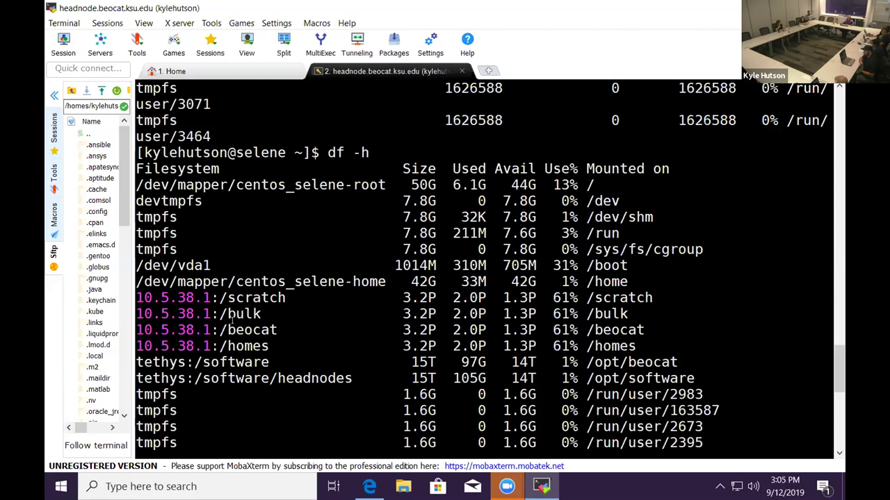
pyautogui.doubleClick(230, 314)
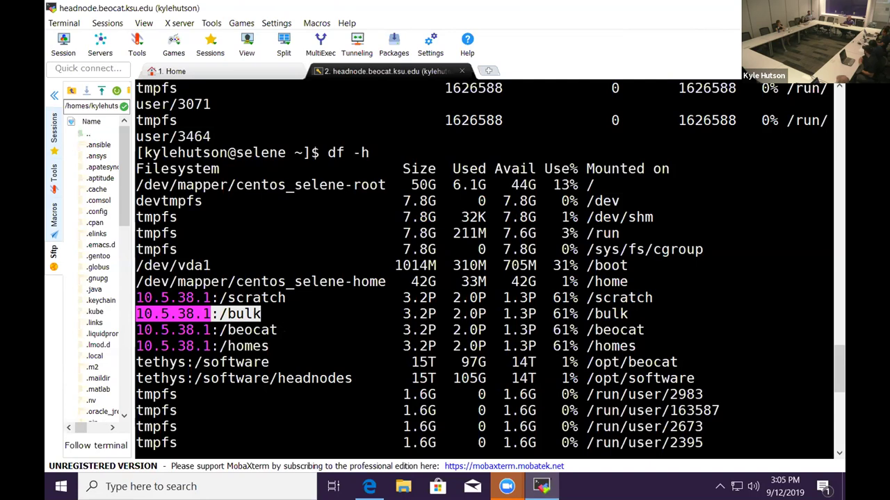
pyautogui.tripleClick(224, 328)
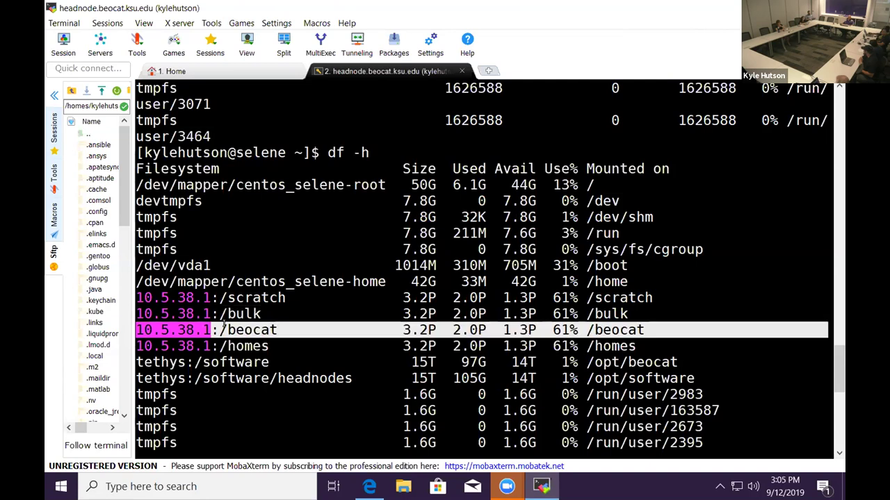
pyautogui.tripleClick(227, 314)
pyautogui.tripleClick(227, 315)
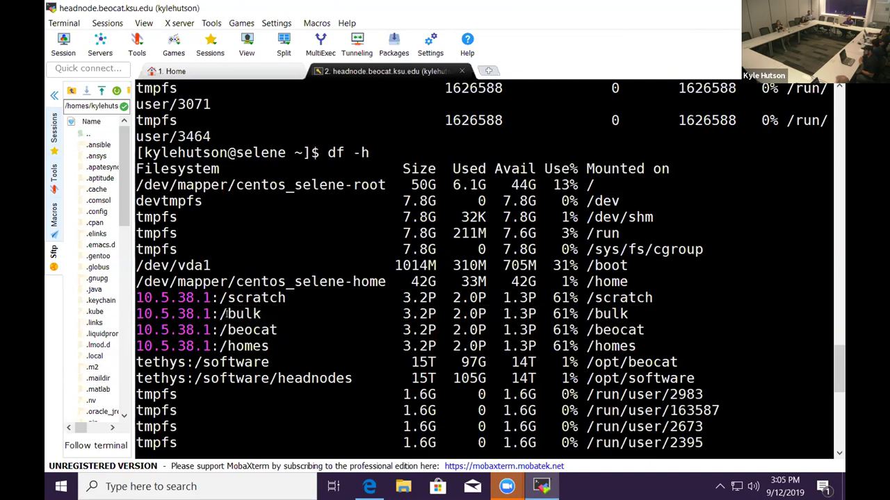
pyautogui.click(224, 314)
pyautogui.doubleClick(224, 314)
pyautogui.click(224, 314)
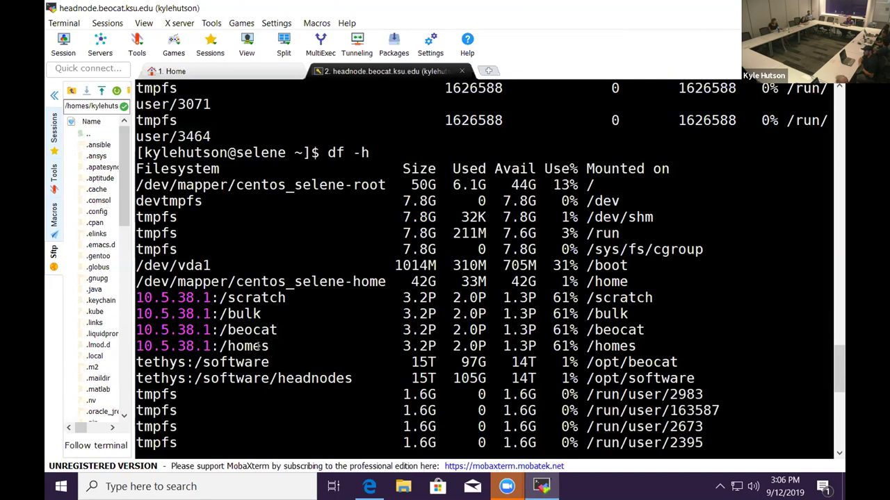
# - Highlight the /homes, 10.5.38.1:/bulk and 10.5.38.1:/scratch mount entries in the df -h output
pyautogui.moveTo(278, 346); pyautogui.dragTo(136, 345)
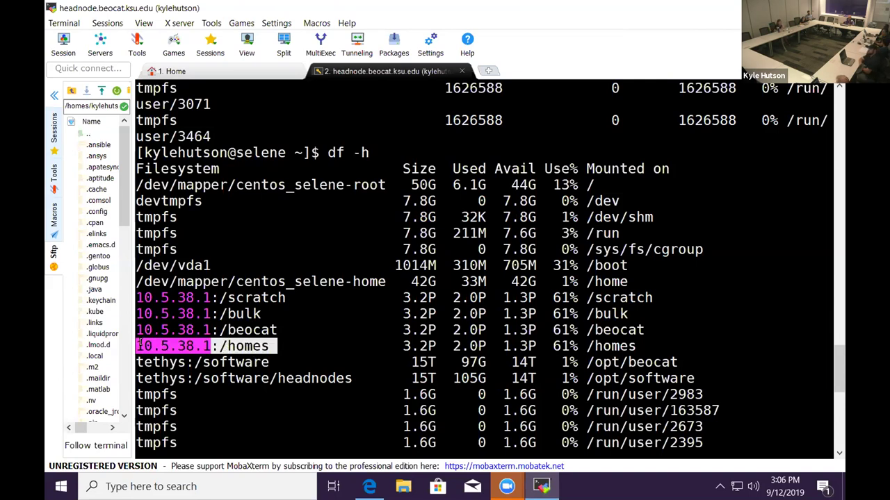
pyautogui.moveTo(260, 314); pyautogui.dragTo(134, 319)
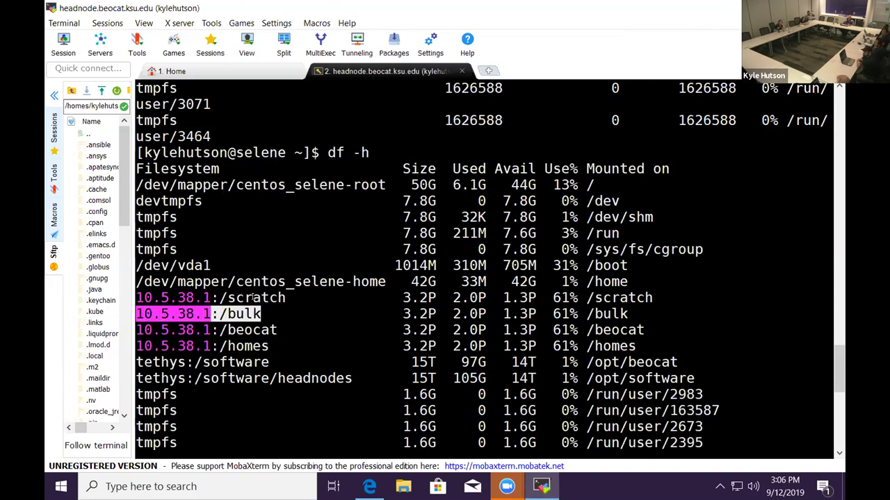
pyautogui.tripleClick(254, 297)
pyautogui.click(254, 297)
pyautogui.doubleClick(254, 297)
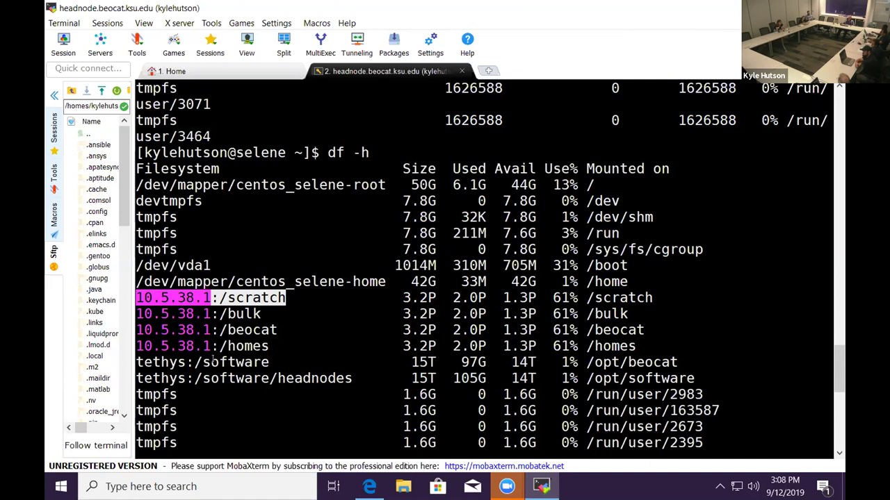
pyautogui.click(251, 338)
pyautogui.moveTo(277, 346); pyautogui.dragTo(131, 299)
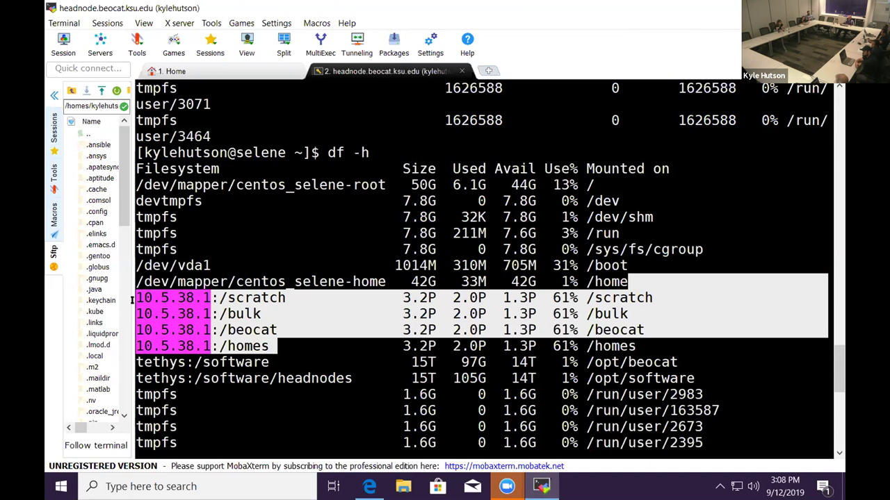
pyautogui.click(269, 324)
pyautogui.moveTo(302, 330); pyautogui.dragTo(129, 322)
pyautogui.click(153, 325)
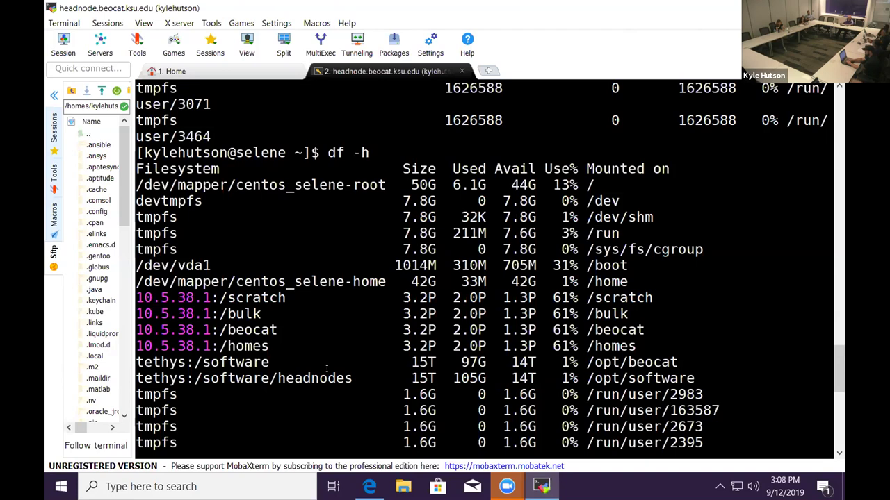
# - Change into /bulk/kylehutson using Tab completion and list its contents with ls
pyautogui.scroll(-5, 326, 369)
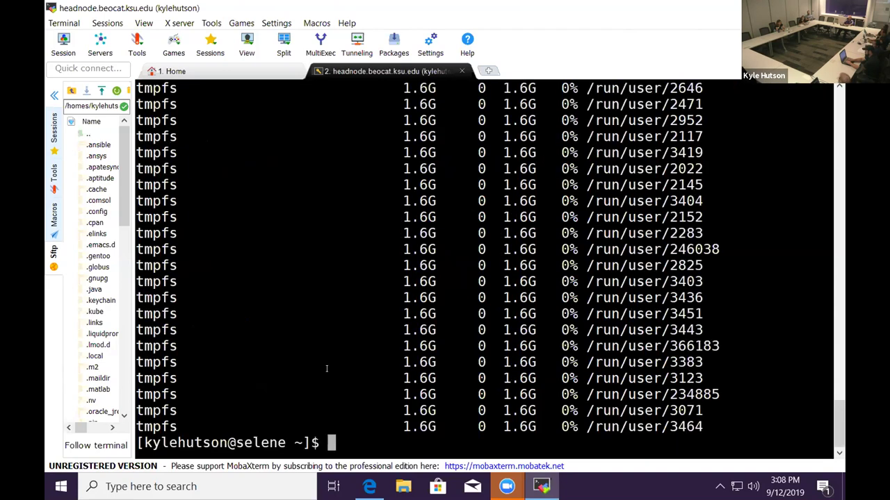
pyautogui.write('cd /')
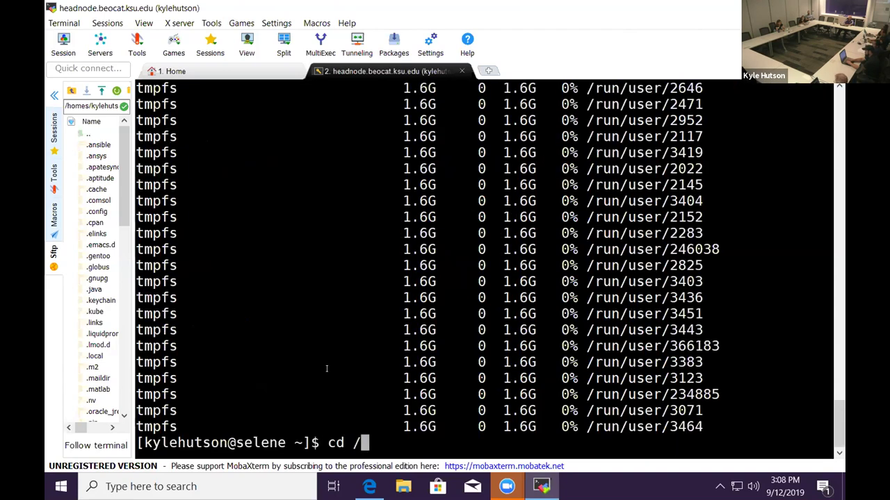
pyautogui.write('bulk/ky')
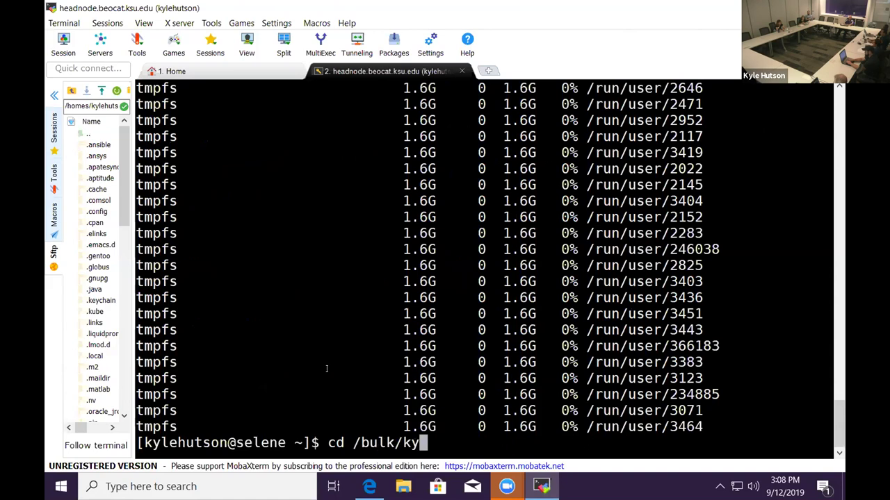
pyautogui.press('Tab')
pyautogui.press('Return')
pyautogui.write('ls')
pyautogui.press('Return')
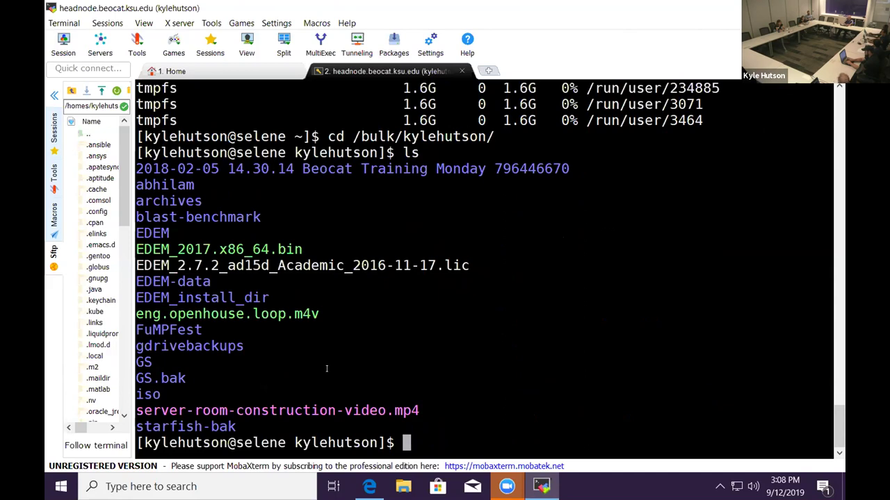
# - Leave the terminal and bring the web browser window to the front
pyautogui.write('f')
pyautogui.press('BackSpace')
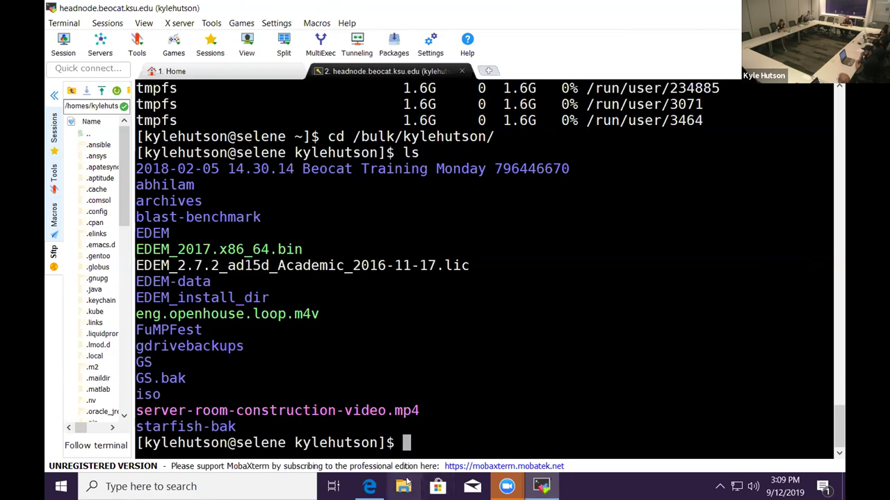
pyautogui.click(370, 487)
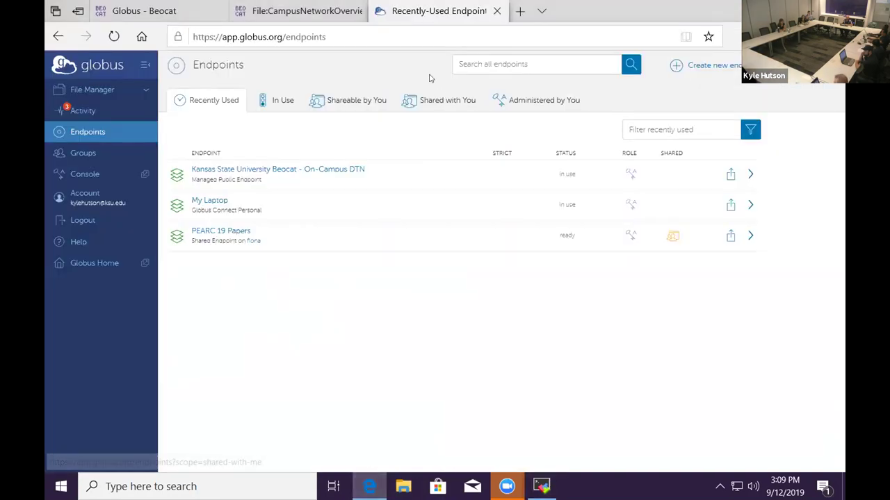
# - Open a new Edge tab and go to drive.google.com
pyautogui.click(526, 21)
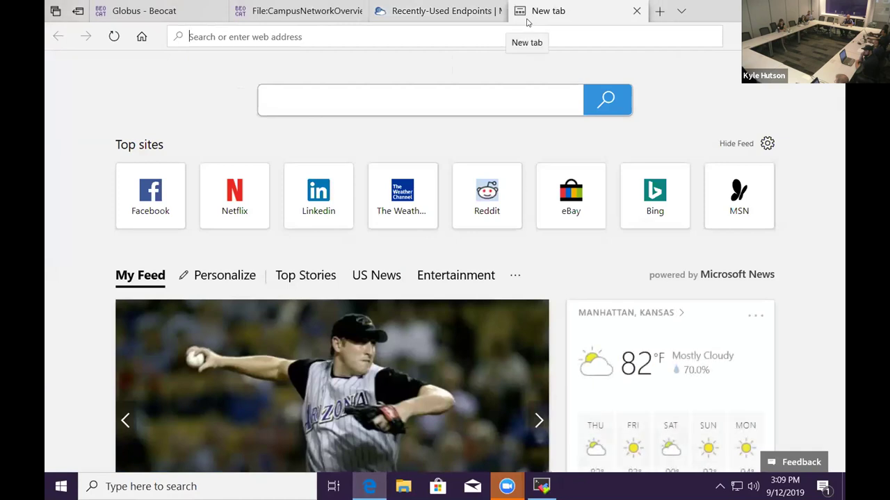
pyautogui.write('drive.google.com')
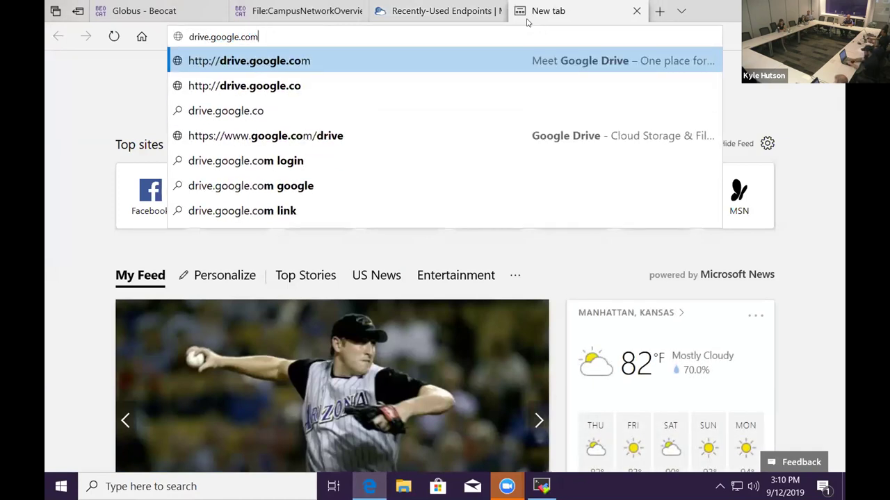
pyautogui.press('Return')
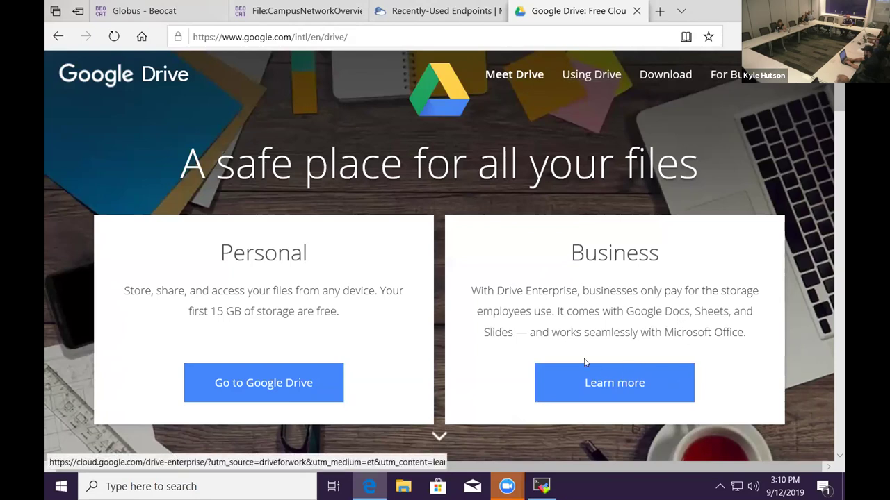
# - Continue from the Drive intro page to the personal Google Drive sign-in
pyautogui.scroll(-5, 500, 285)
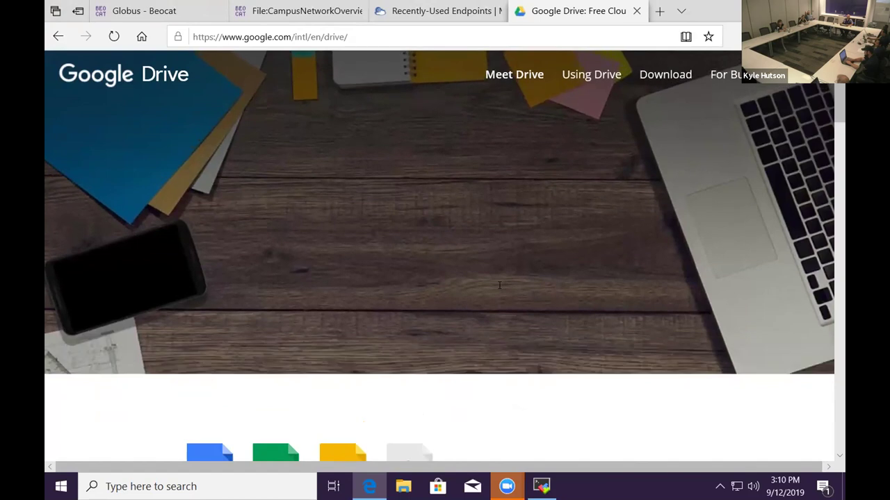
pyautogui.scroll(-2, 500, 285)
pyautogui.scroll(6, 499, 288)
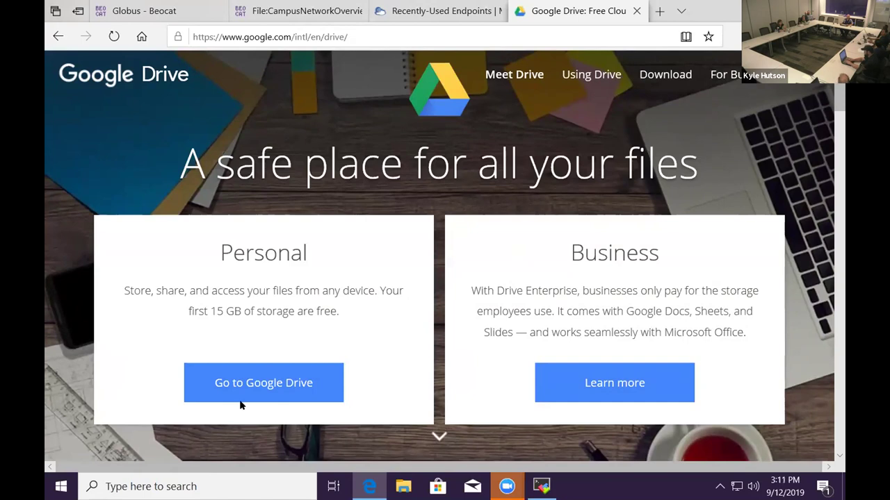
pyautogui.click(276, 390)
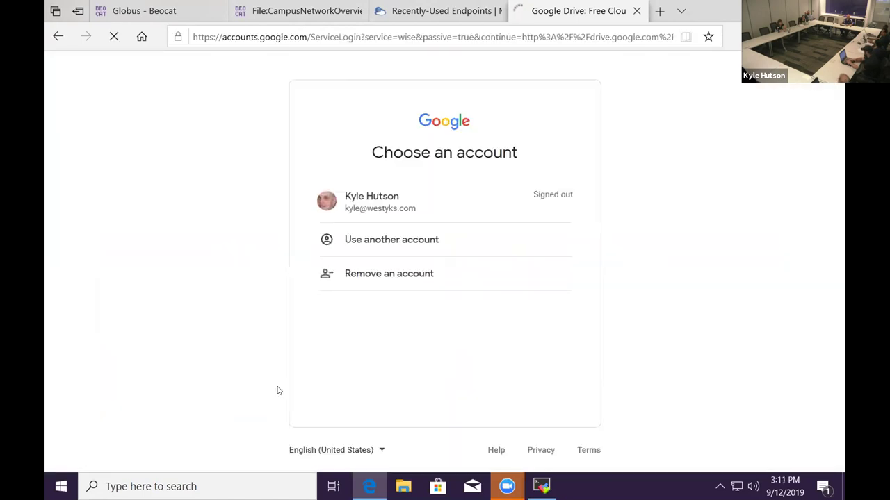
# - Sign in with another account using the university e-mail and password, declining to save the password
pyautogui.click(378, 248)
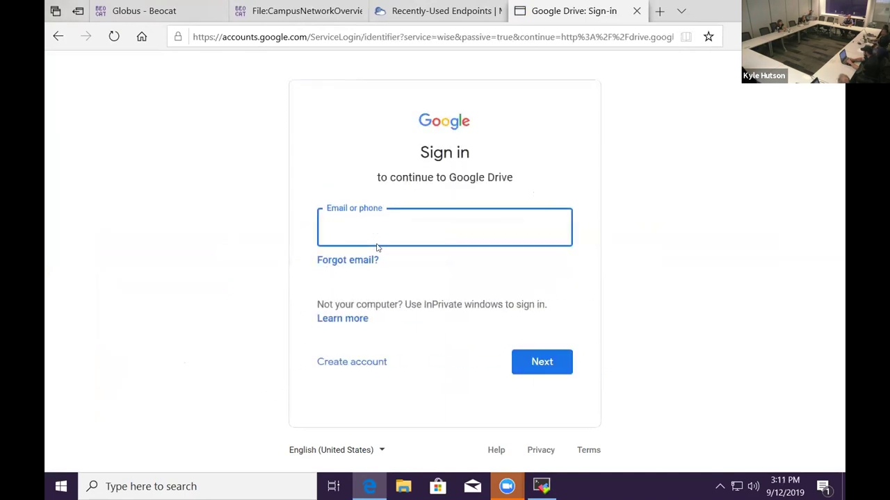
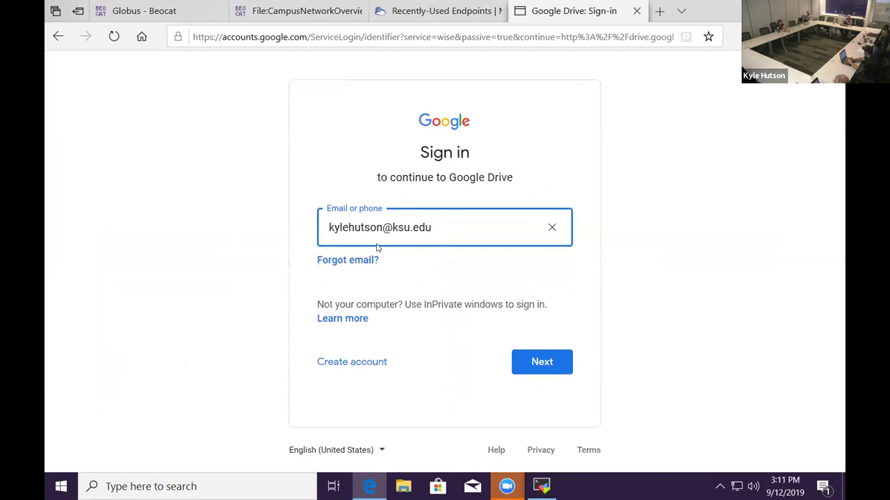
pyautogui.click(543, 373)
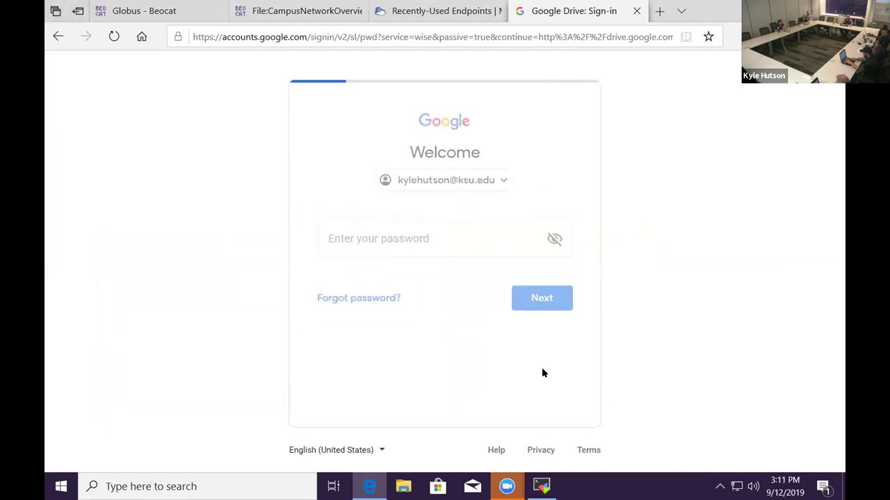
pyautogui.write('•••••••••')
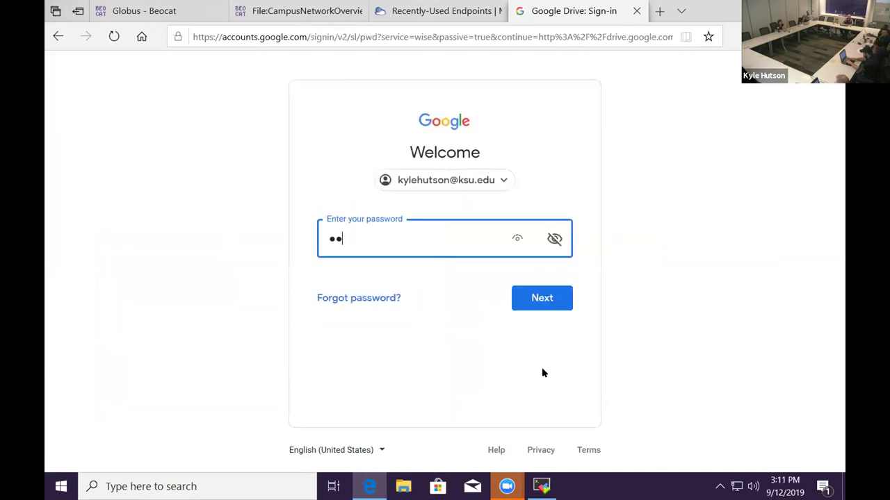
pyautogui.press('Return')
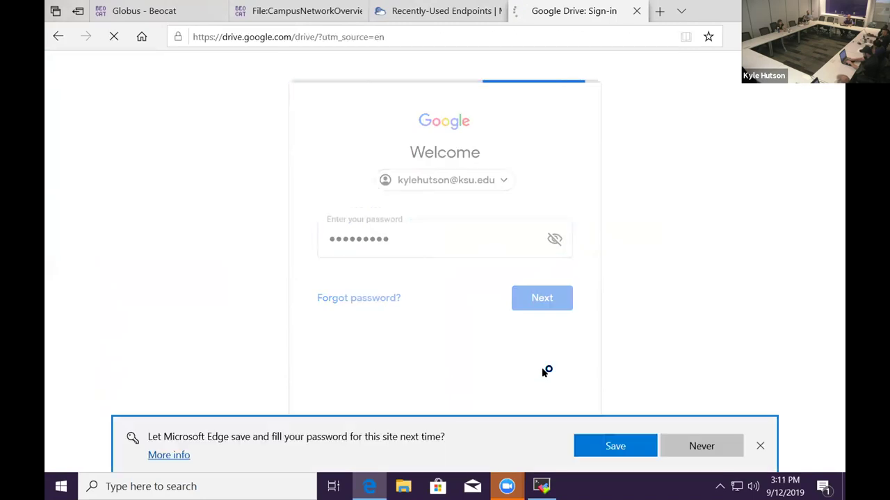
pyautogui.click(699, 447)
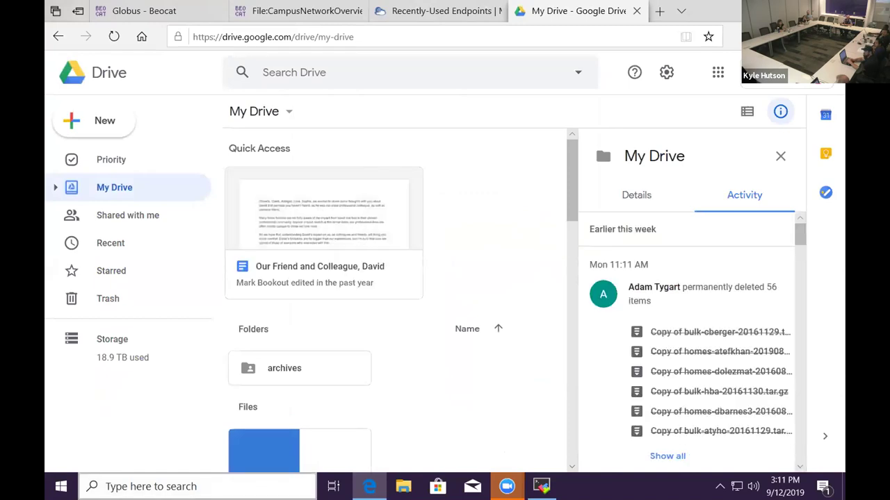
pyautogui.doubleClick(285, 366)
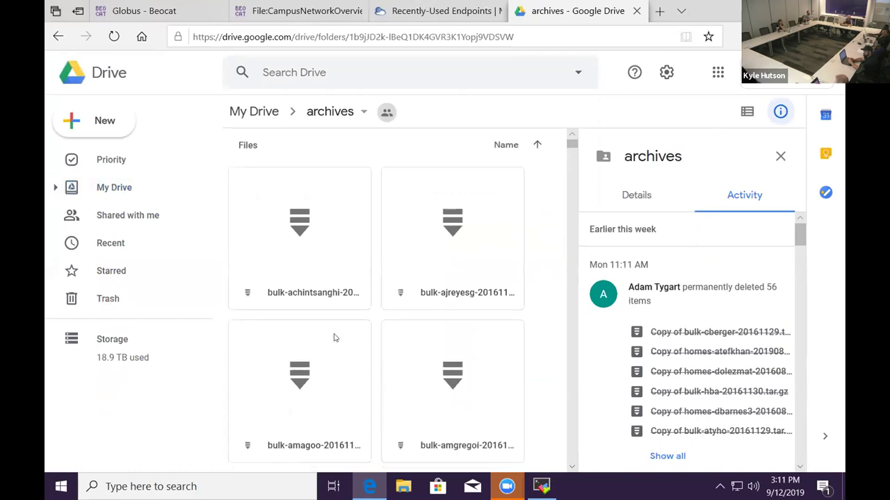
pyautogui.scroll(-1, 334, 334)
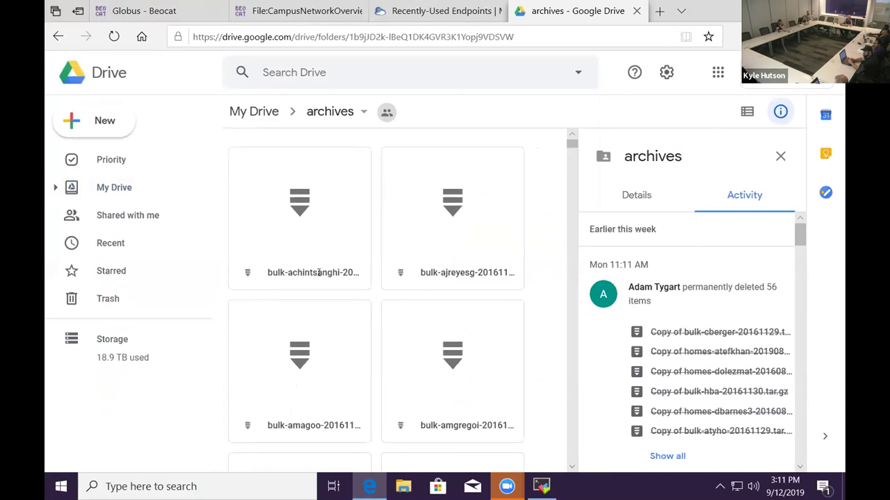
pyautogui.click(345, 271)
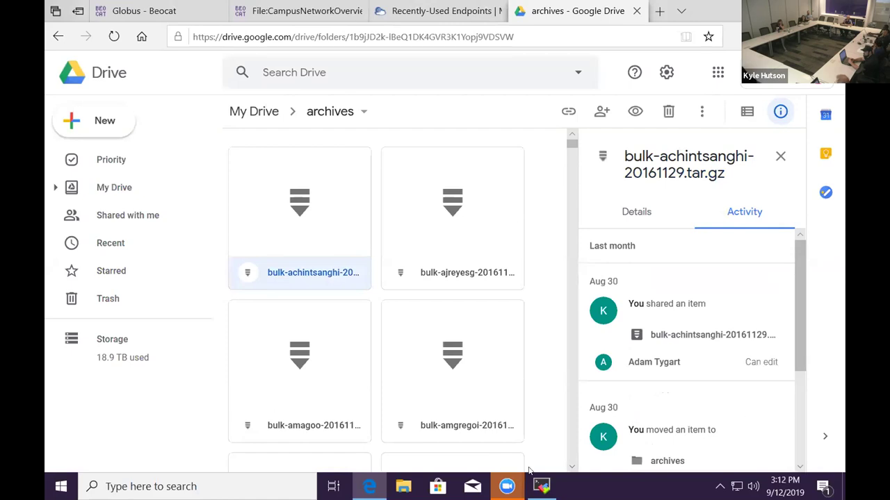
pyautogui.moveTo(535, 481)
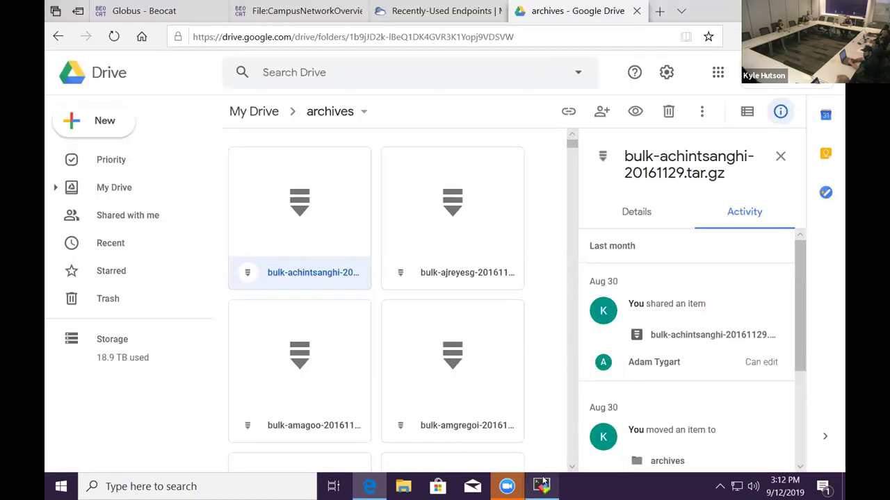
pyautogui.click(537, 487)
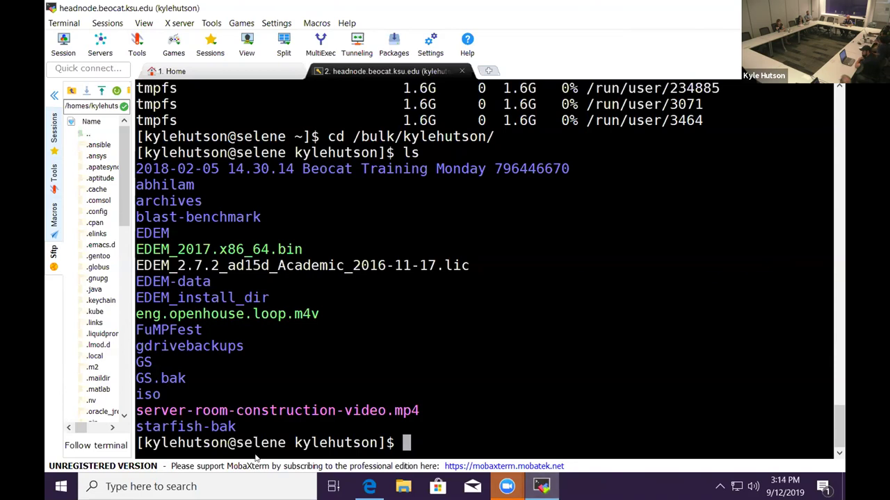
# - Switch back to Edge with the Drive archives folder using Alt+Tab
pyautogui.hotkey('alt', 'Tab')
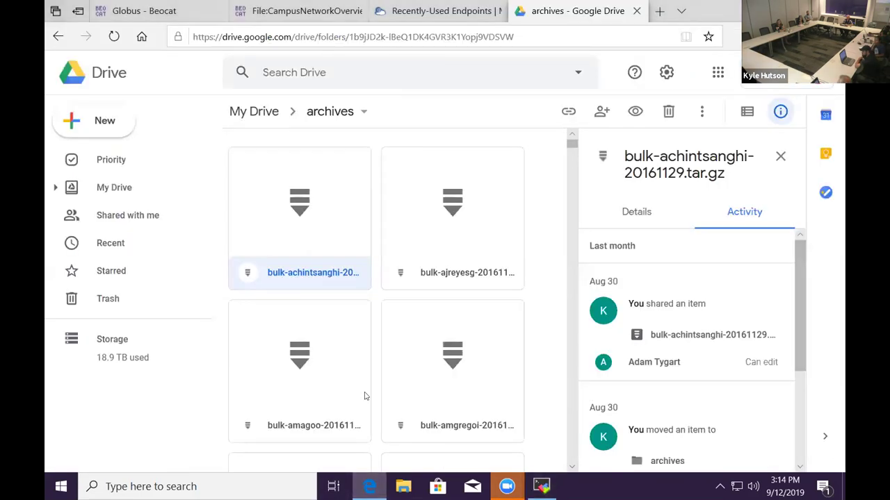